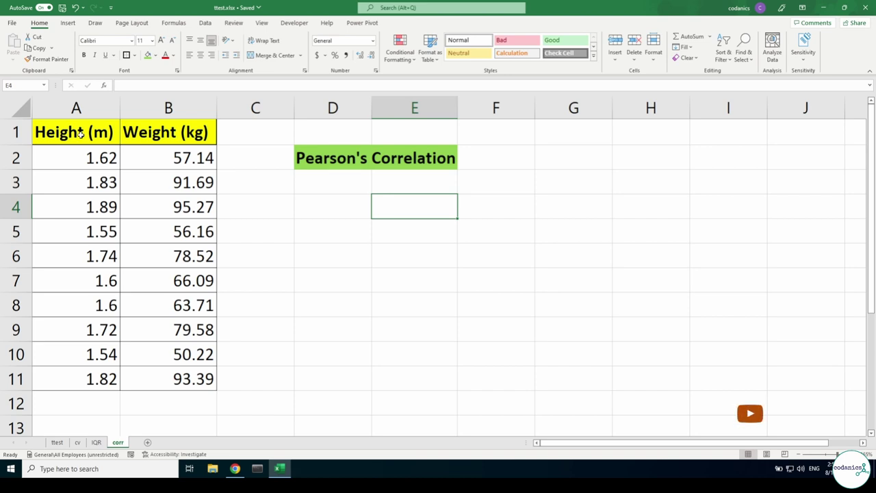
Select and inspect the Height (m) and Weight (kg) data columns
{"action": "left_click_drag", "start_coordinate": [75, 133], "coordinate": [96, 379]}
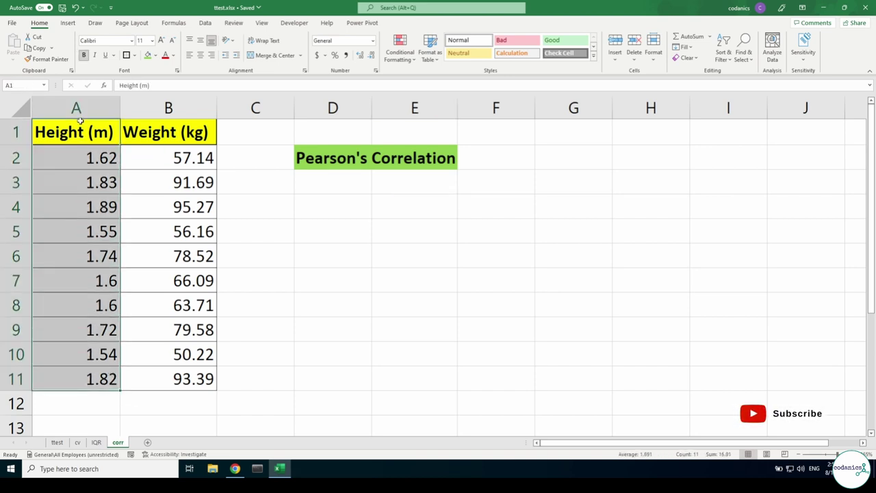
{"action": "left_click", "coordinate": [93, 141]}
{"action": "left_click_drag", "start_coordinate": [86, 159], "coordinate": [96, 384]}
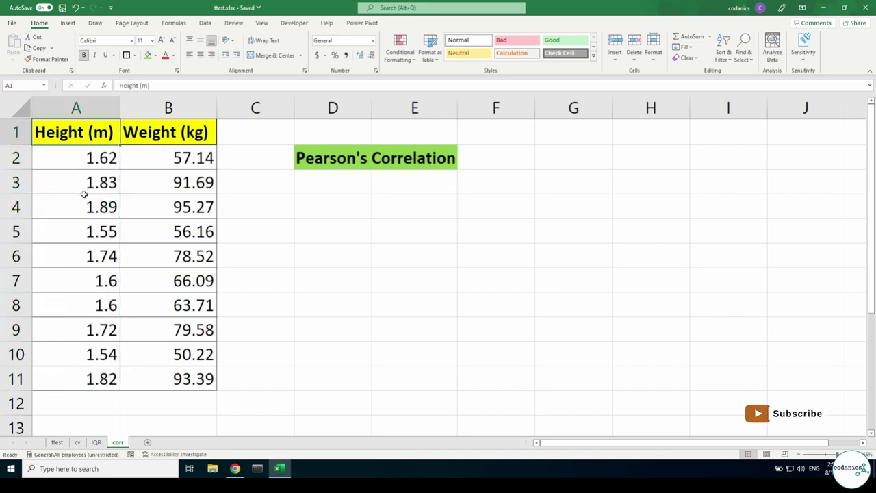
{"action": "left_click_drag", "start_coordinate": [168, 132], "coordinate": [191, 380]}
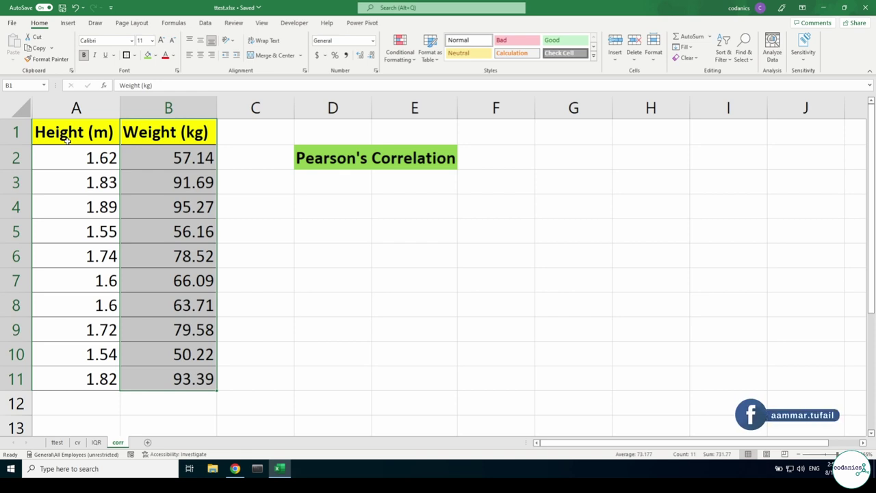
{"action": "left_click", "coordinate": [67, 139]}
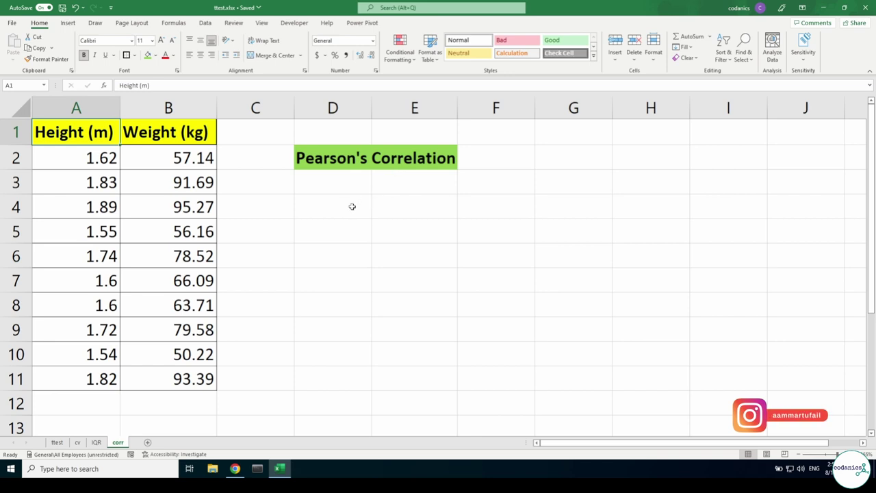
Enable the Analysis ToolPak from the Excel Add-ins in Options
{"action": "left_click", "coordinate": [205, 24]}
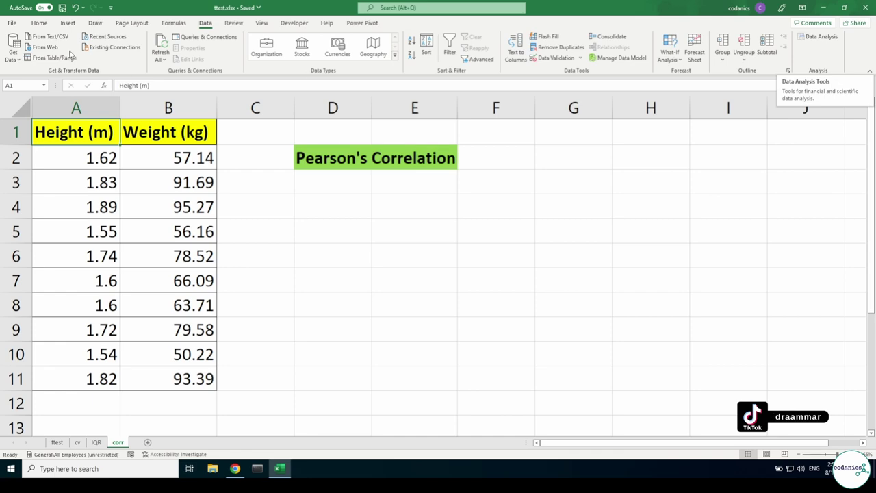
{"action": "left_click", "coordinate": [15, 26]}
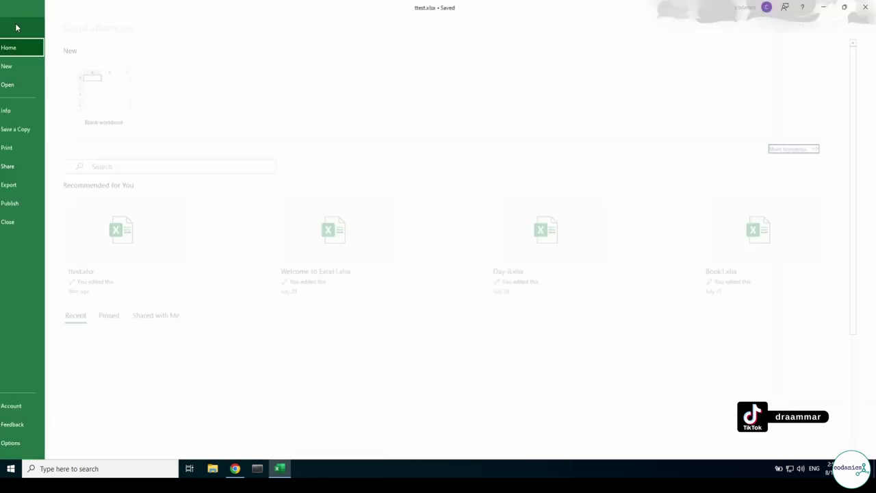
{"action": "left_click", "coordinate": [31, 443]}
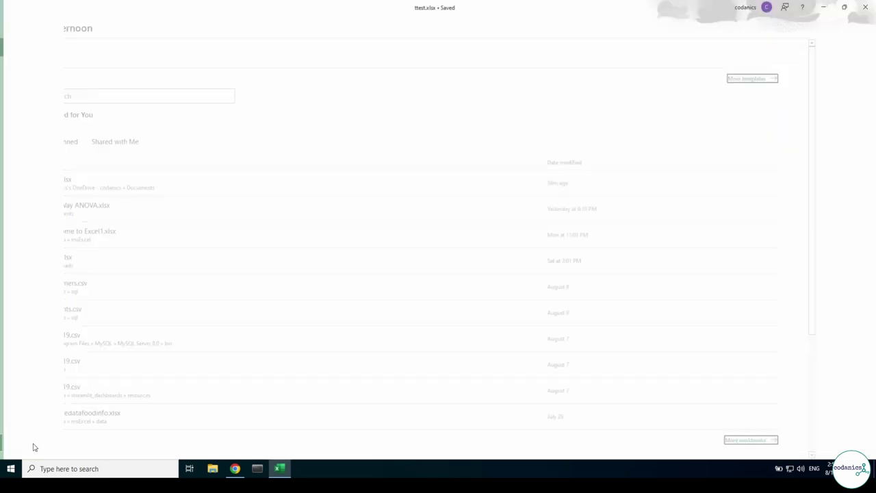
{"action": "left_click", "coordinate": [267, 222]}
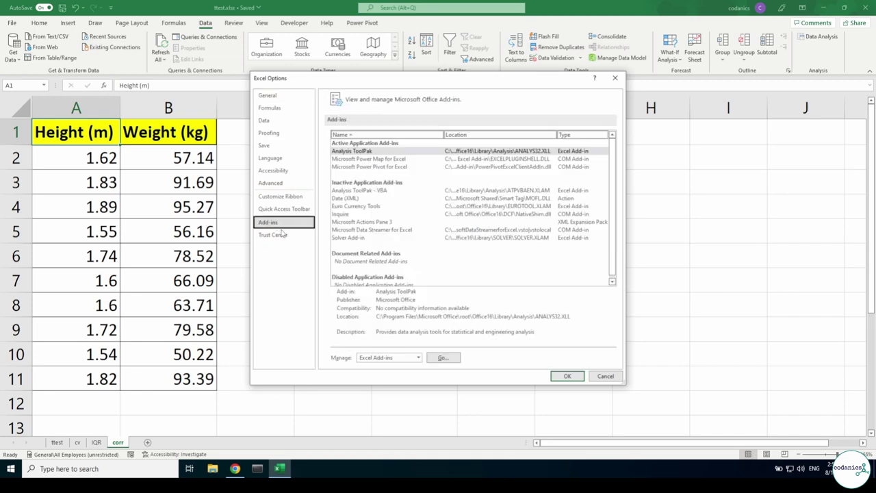
{"action": "left_click", "coordinate": [438, 354]}
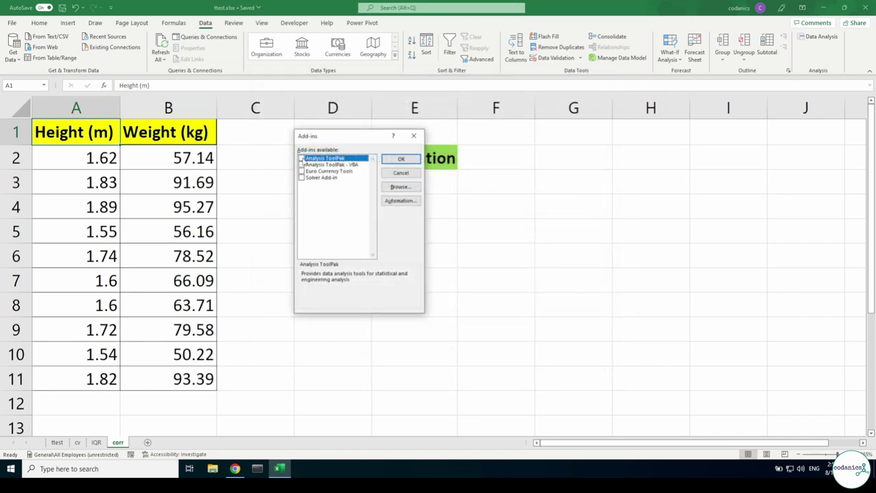
{"action": "left_click", "coordinate": [401, 158]}
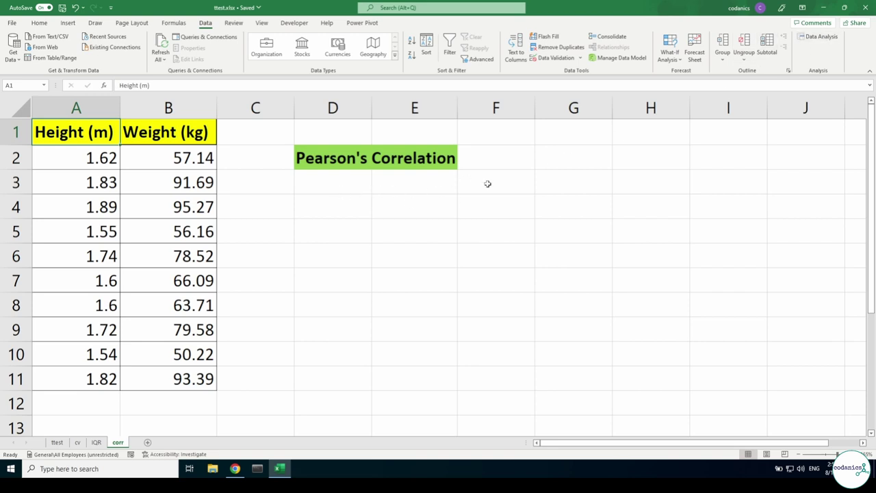
Start a Correlation analysis on A1:B11 with labels in the first row
{"action": "left_click", "coordinate": [819, 37]}
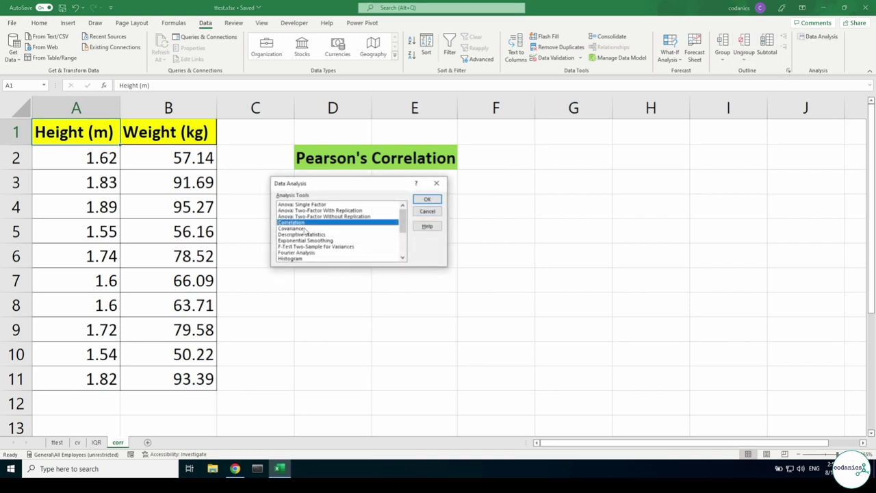
{"action": "left_click", "coordinate": [427, 199]}
{"action": "left_click_drag", "start_coordinate": [359, 178], "coordinate": [371, 202]}
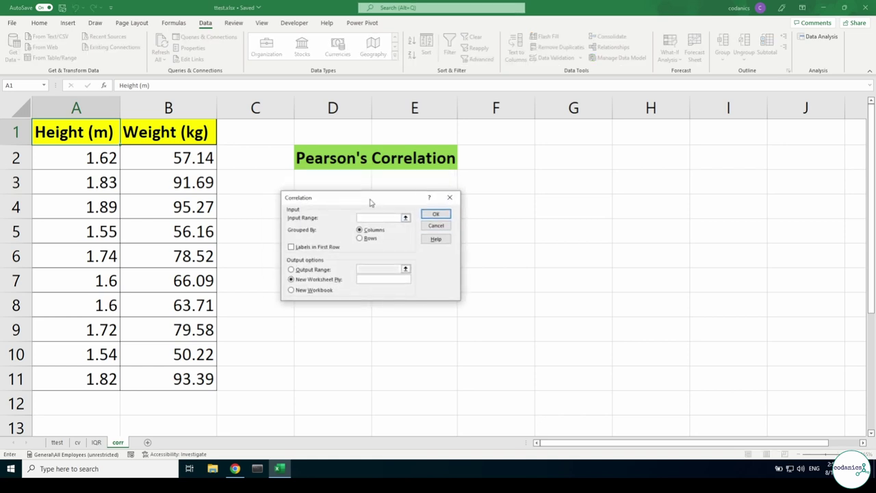
{"action": "left_click_drag", "start_coordinate": [94, 139], "coordinate": [209, 385]}
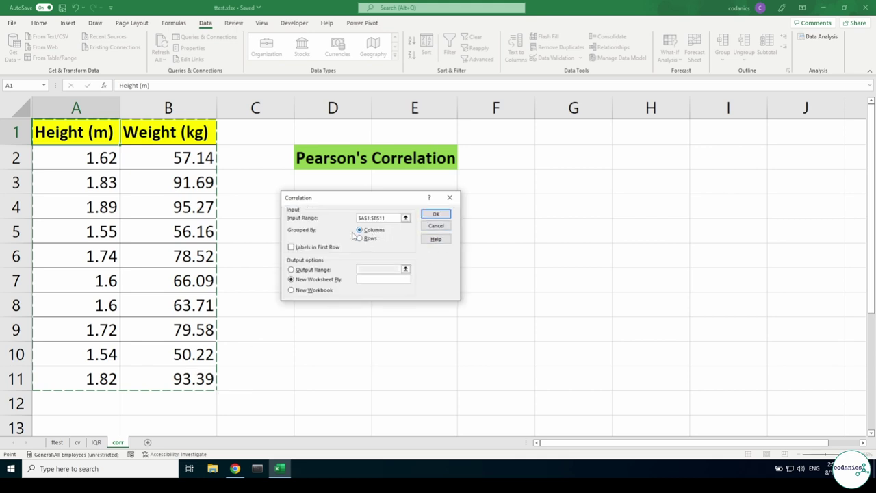
{"action": "left_click", "coordinate": [292, 247]}
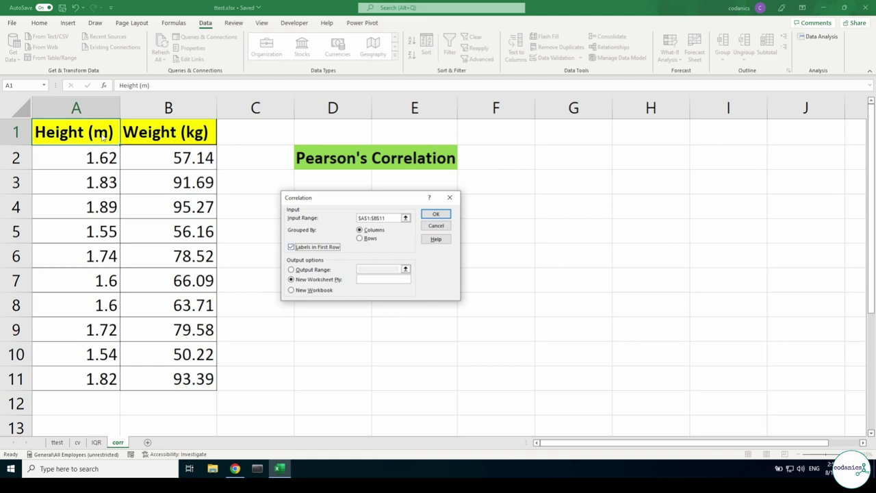
{"action": "left_click", "coordinate": [391, 219]}
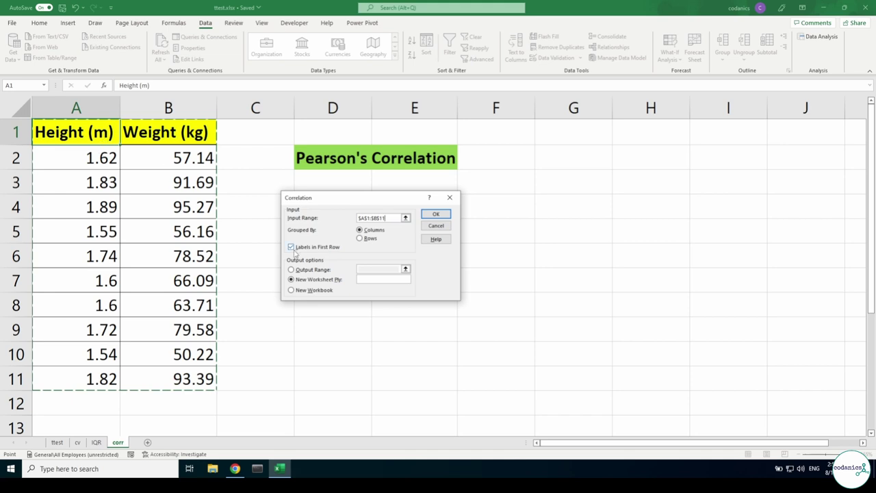
Output the correlation to cell D3 and run it, giving 0.975624
{"action": "left_click", "coordinate": [291, 271]}
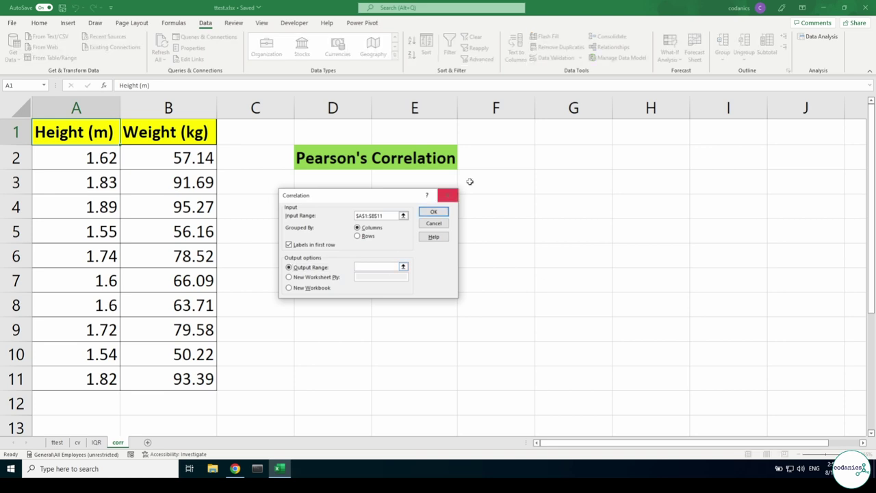
{"action": "left_click", "coordinate": [514, 137]}
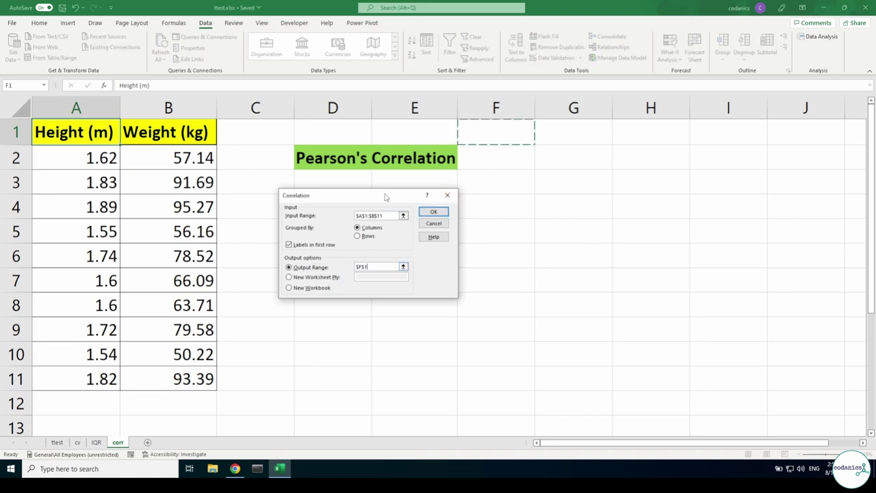
{"action": "left_click_drag", "start_coordinate": [386, 198], "coordinate": [395, 259]}
{"action": "left_click", "coordinate": [340, 183]}
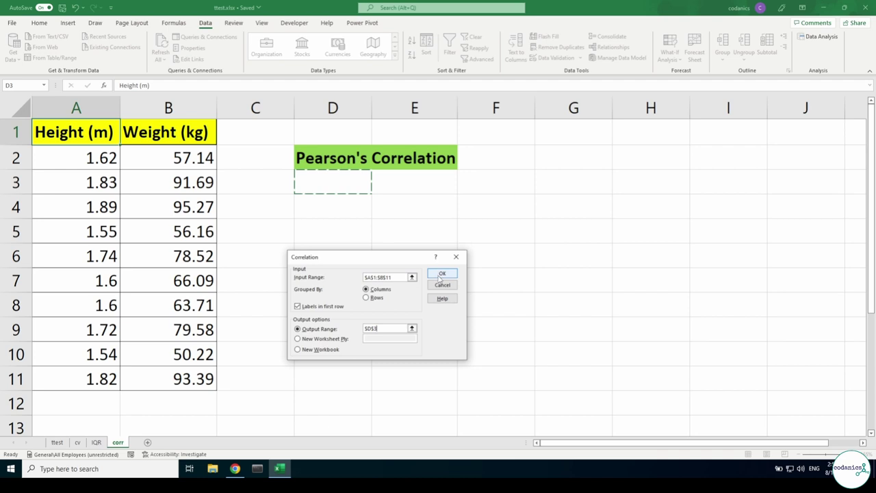
{"action": "left_click", "coordinate": [442, 274]}
{"action": "left_click", "coordinate": [439, 277]}
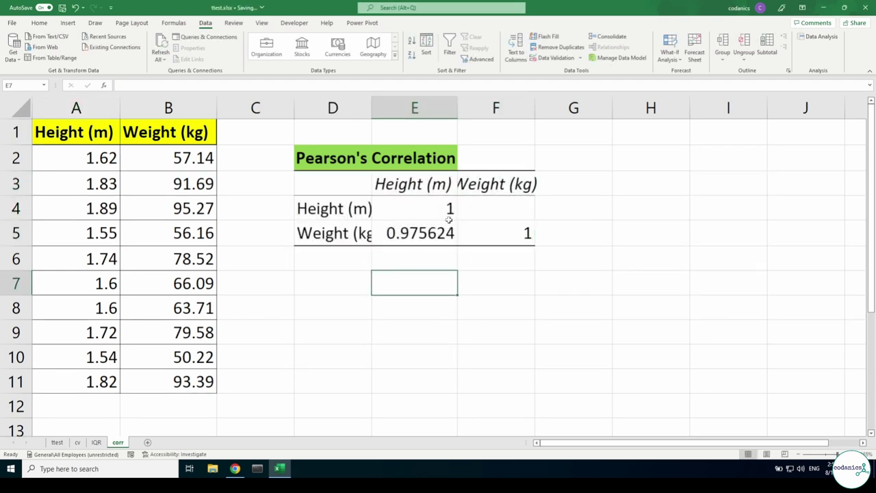
Widen column E and merge and centre the heading across D2:F2
{"action": "double_click", "coordinate": [458, 111]}
{"action": "left_click_drag", "start_coordinate": [358, 160], "coordinate": [548, 160]}
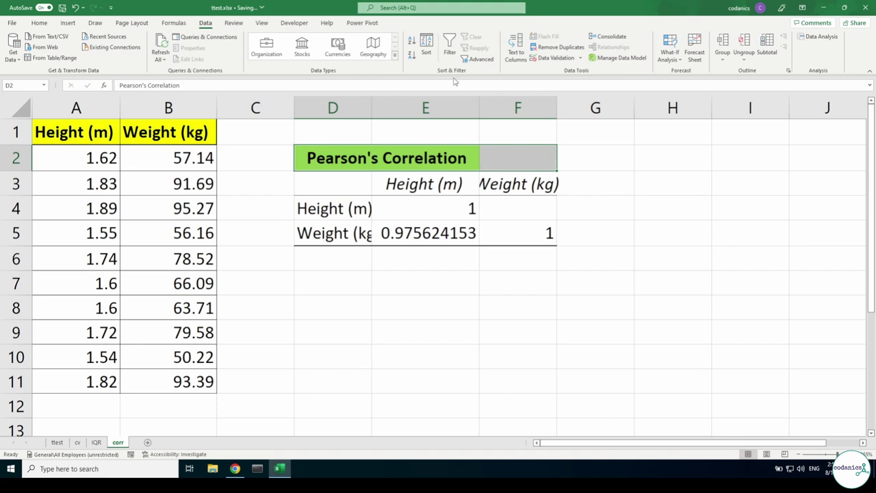
{"action": "left_click", "coordinate": [43, 25]}
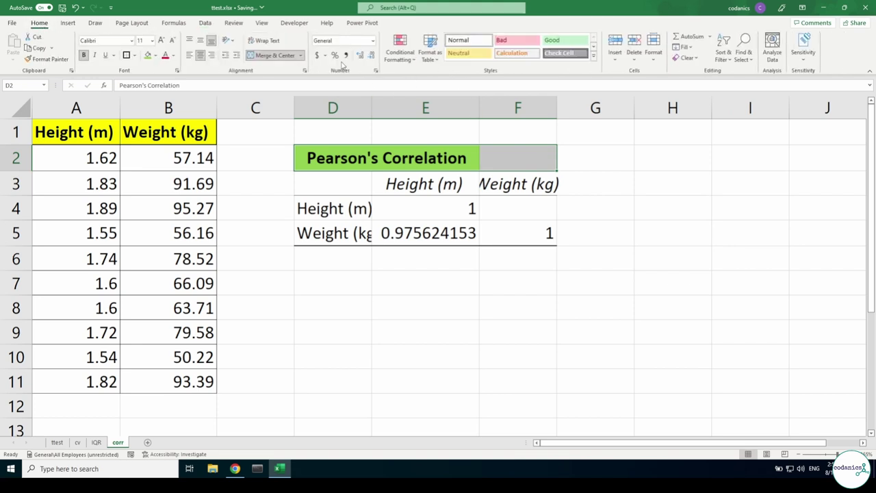
{"action": "left_click", "coordinate": [271, 55]}
{"action": "left_click", "coordinate": [703, 267]}
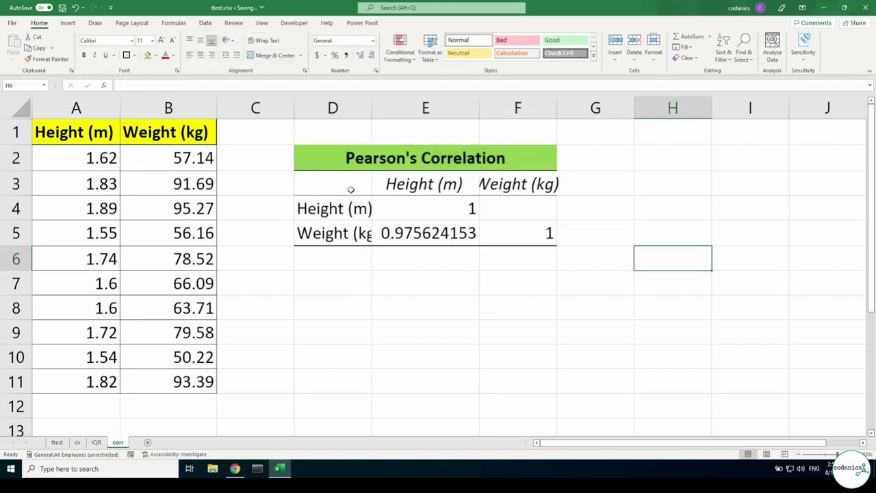
AutoFit column F to fit the Weight (kg) label
{"action": "left_click", "coordinate": [465, 183]}
{"action": "left_click", "coordinate": [522, 183]}
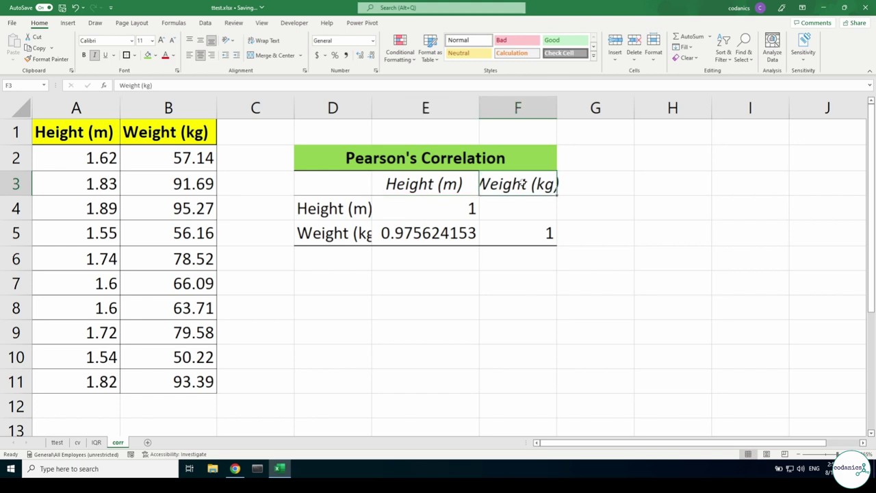
{"action": "double_click", "coordinate": [556, 110]}
Review the matrix's Height (m) and Weight (kg) columns and rows, then AutoFit column D
{"action": "left_click", "coordinate": [431, 185]}
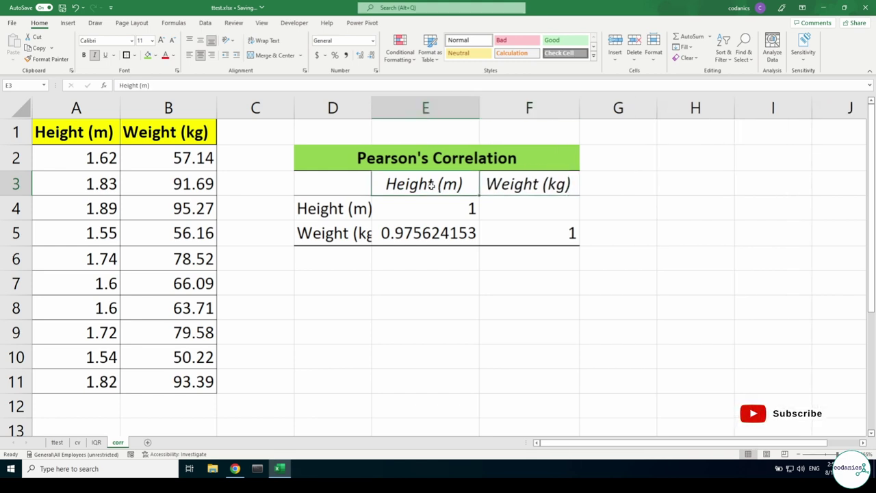
{"action": "left_click_drag", "start_coordinate": [431, 189], "coordinate": [428, 233]}
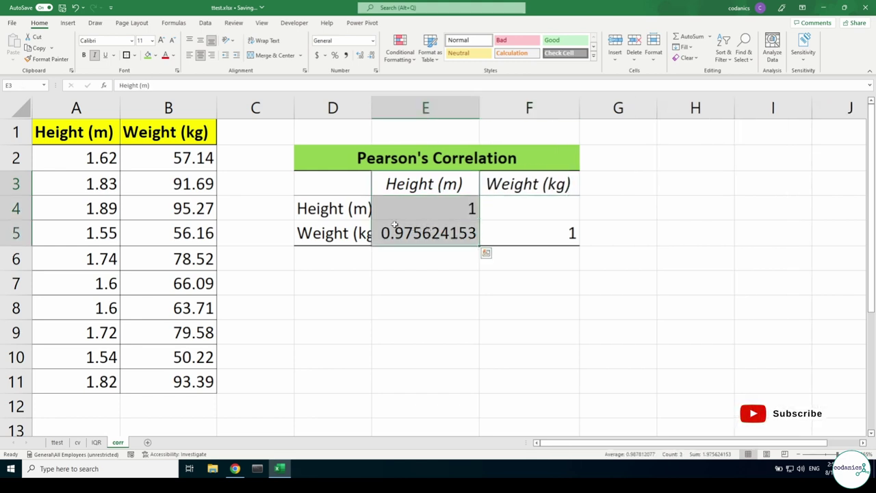
{"action": "left_click_drag", "start_coordinate": [531, 183], "coordinate": [531, 236]}
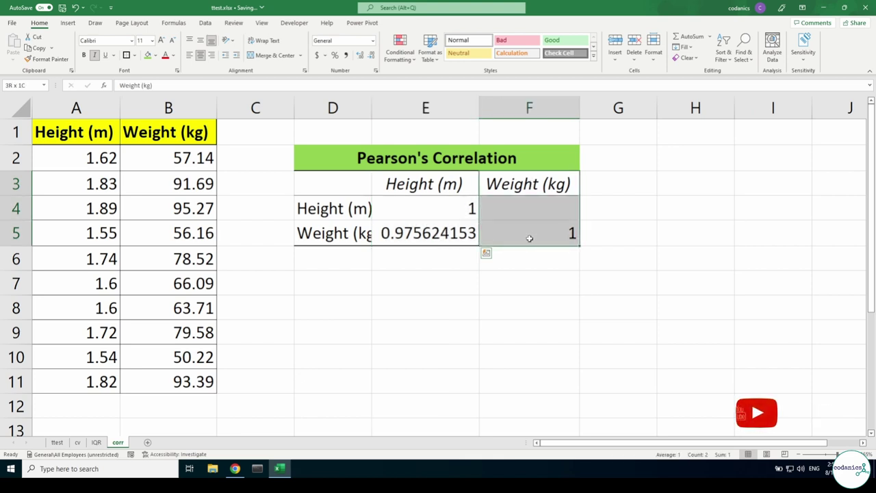
{"action": "left_click_drag", "start_coordinate": [451, 193], "coordinate": [442, 234]}
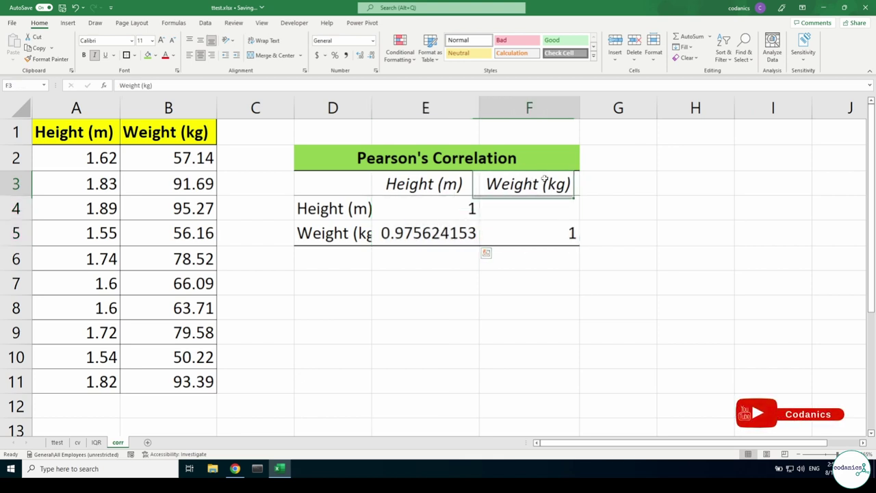
{"action": "left_click_drag", "start_coordinate": [531, 209], "coordinate": [541, 229]}
{"action": "left_click_drag", "start_coordinate": [338, 215], "coordinate": [538, 213]}
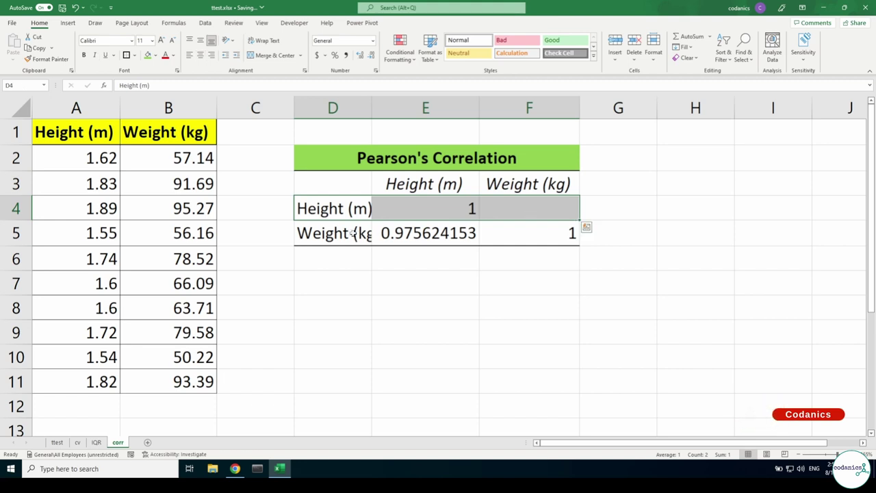
{"action": "left_click_drag", "start_coordinate": [353, 233], "coordinate": [512, 235]}
{"action": "double_click", "coordinate": [373, 108]}
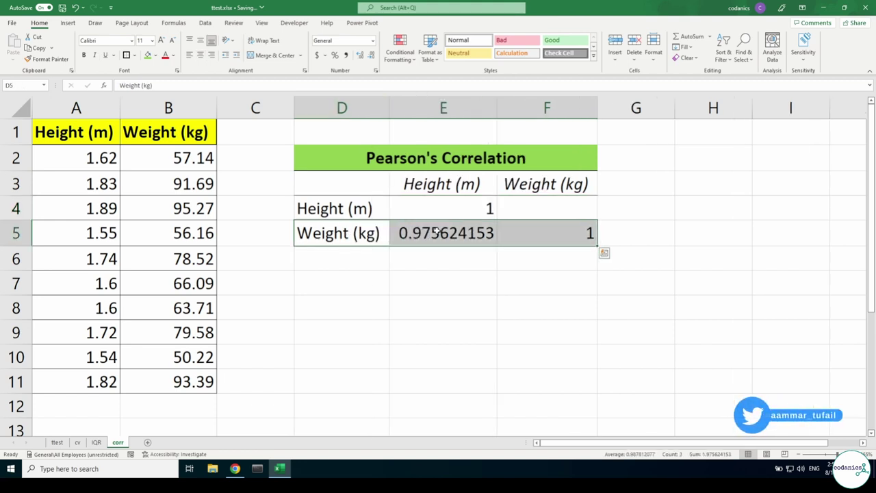
{"action": "left_click", "coordinate": [428, 253]}
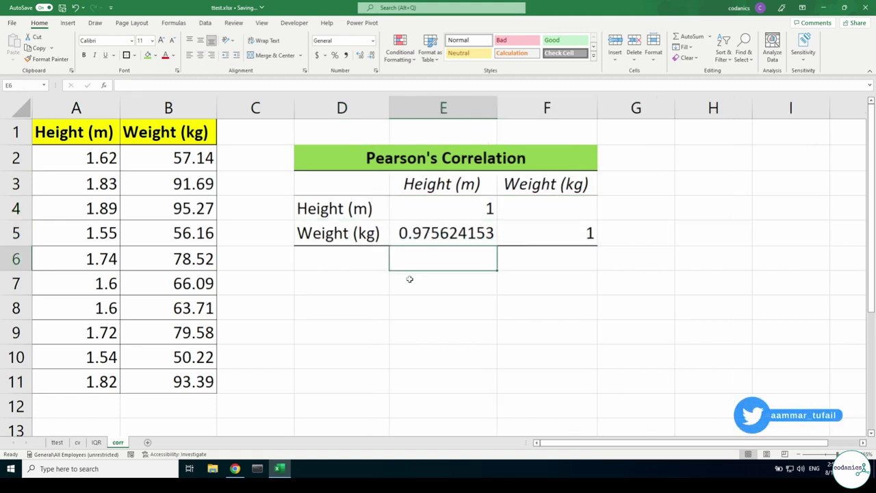
Enter 0 in E7 with the label No-corr in D7
{"action": "left_click", "coordinate": [371, 286]}
{"action": "left_click", "coordinate": [438, 290]}
{"action": "type", "text": "0"}
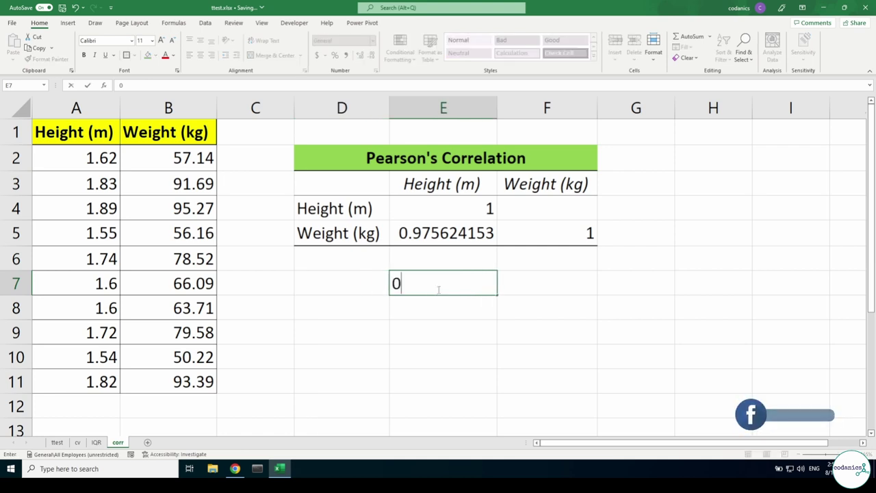
{"action": "left_click", "coordinate": [358, 288]}
{"action": "type", "text": "No-"}
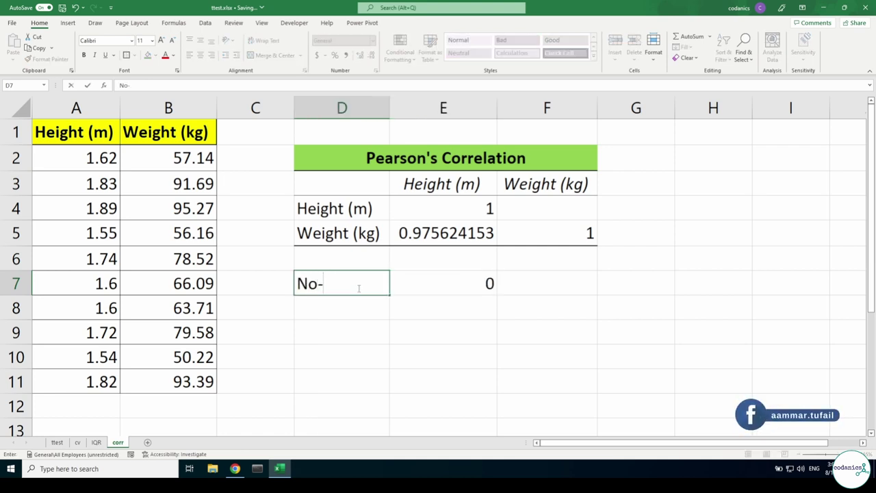
{"action": "type", "text": "corr"}
{"action": "key", "text": "Return"}
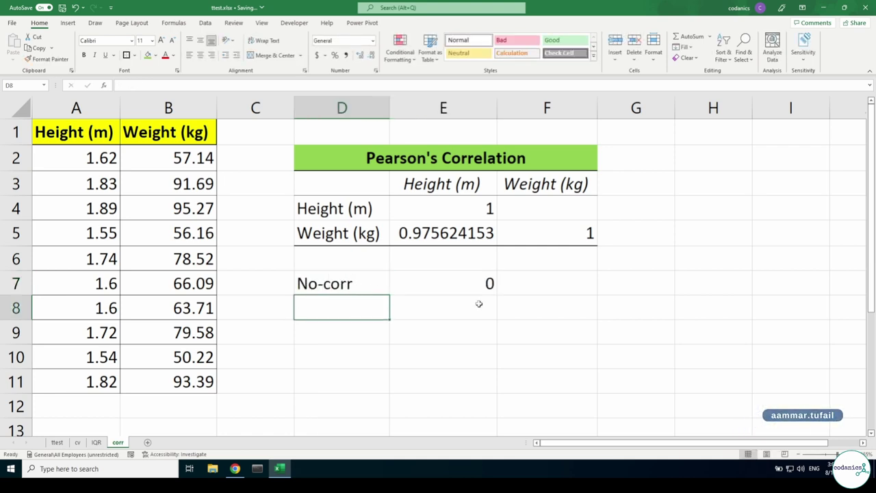
Enter 1 in E8 labelled Highly Positive and AutoFit column D
{"action": "left_click", "coordinate": [479, 305]}
{"action": "type", "text": "1"}
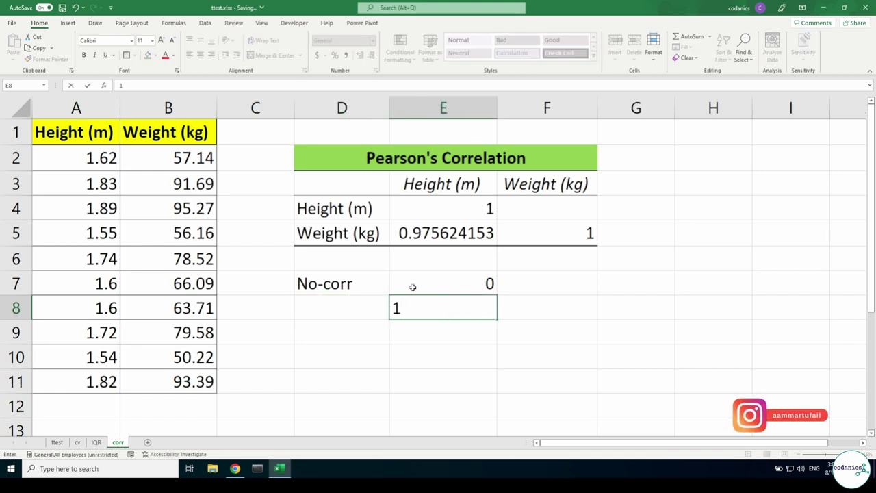
{"action": "left_click", "coordinate": [357, 306]}
{"action": "type", "text": "Highl"}
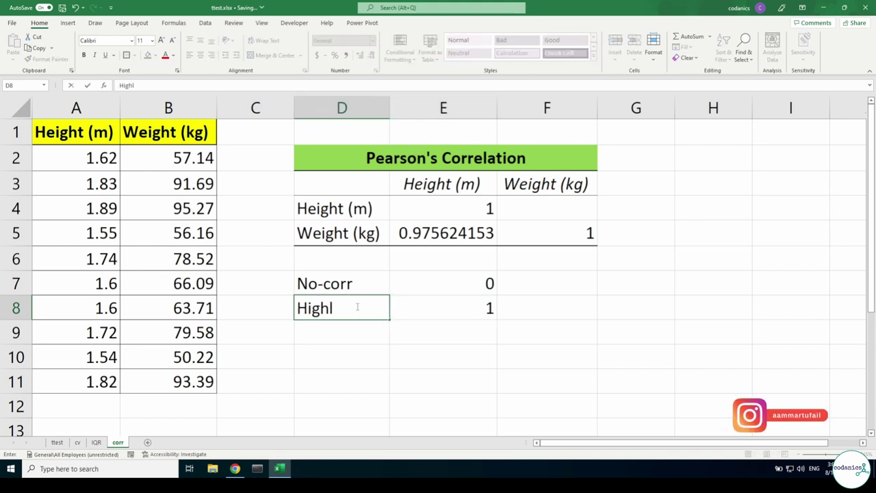
{"action": "type", "text": "y Positive"}
{"action": "key", "text": "Return"}
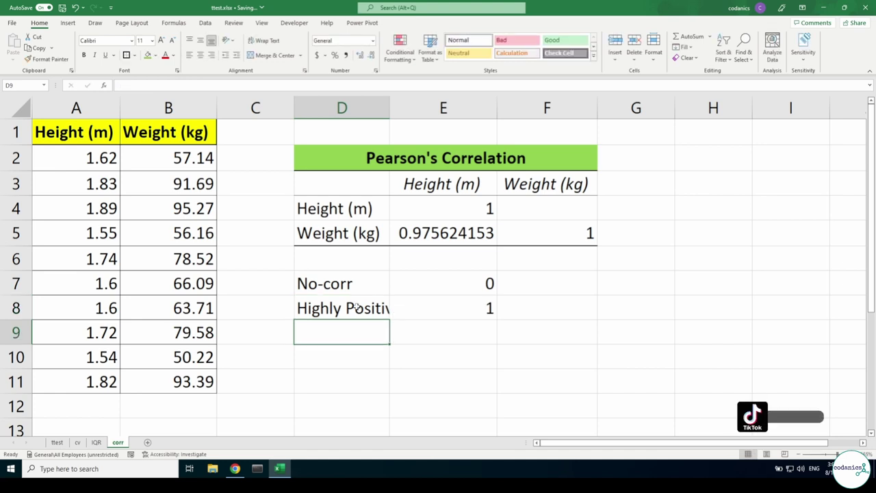
{"action": "double_click", "coordinate": [387, 97]}
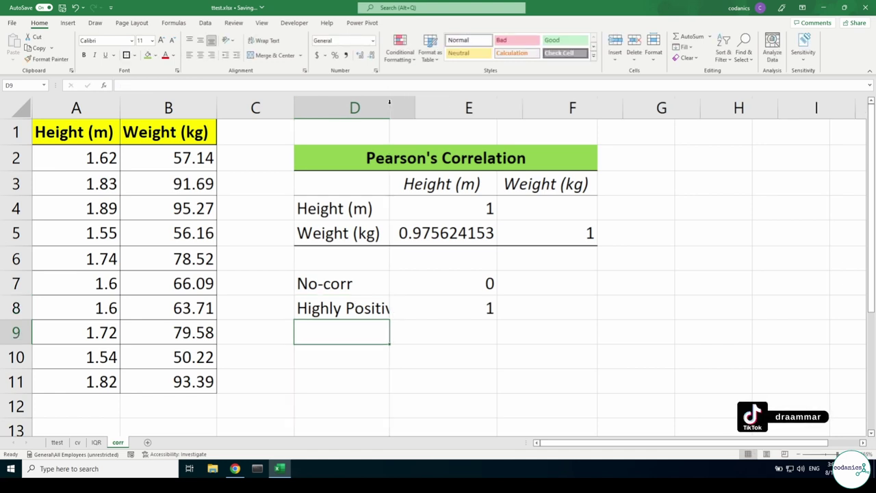
Enter -1 in E9 labelled Highly negative in D9
{"action": "left_click", "coordinate": [504, 328]}
{"action": "type", "text": "-1"}
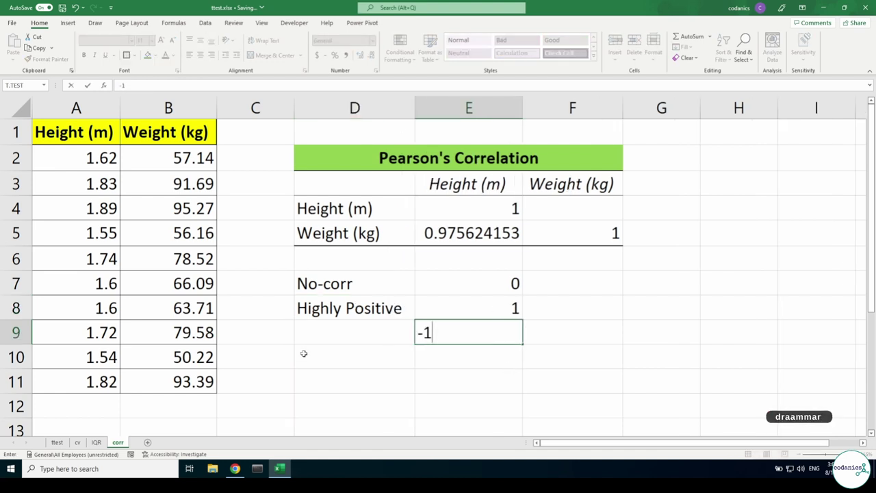
{"action": "left_click", "coordinate": [343, 340]}
{"action": "type", "text": "Highly"}
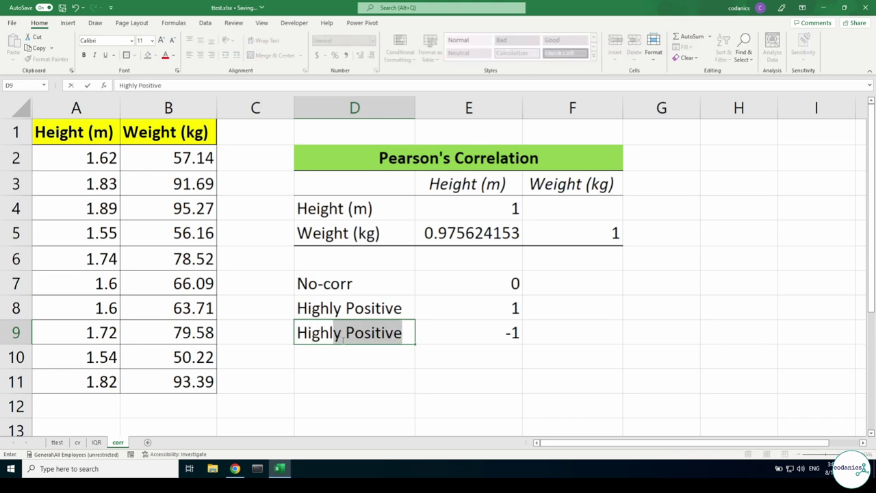
{"action": "type", "text": " negative"}
{"action": "key", "text": "Return"}
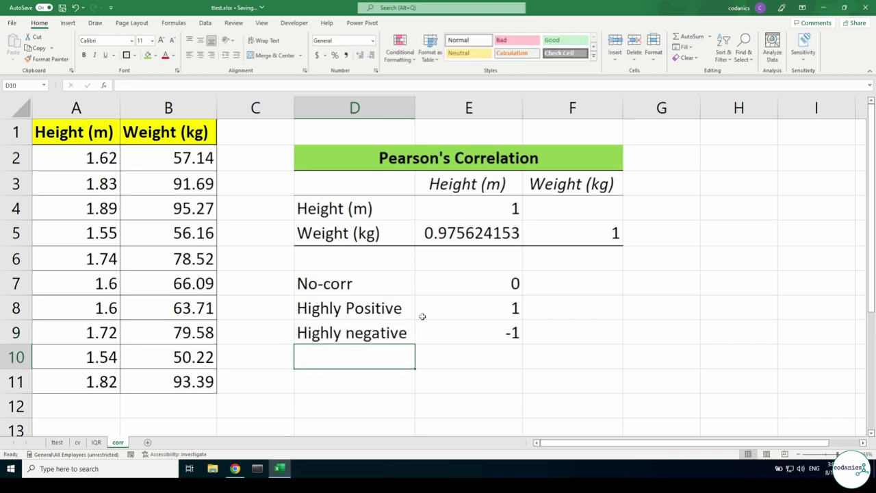
Point out the 1 and -1 reference values in column E
{"action": "left_click", "coordinate": [493, 337]}
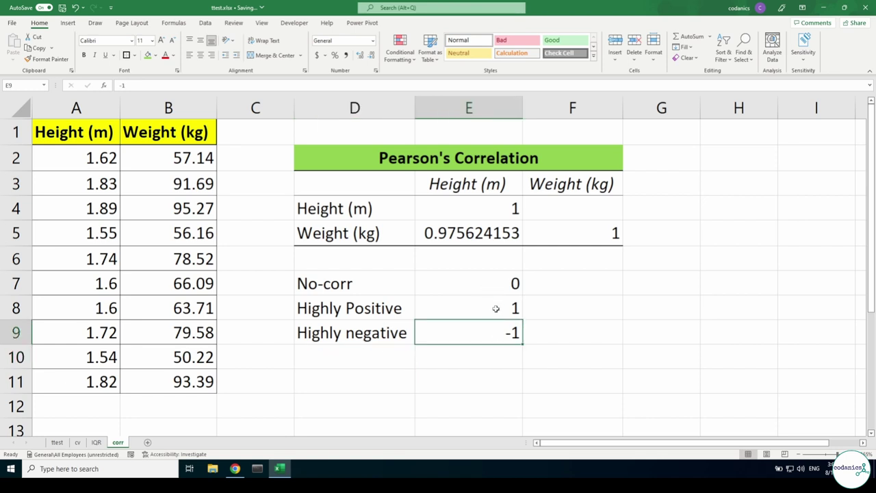
{"action": "left_click", "coordinate": [495, 309]}
{"action": "left_click", "coordinate": [501, 333]}
{"action": "left_click", "coordinate": [504, 282]}
{"action": "left_click", "coordinate": [500, 306]}
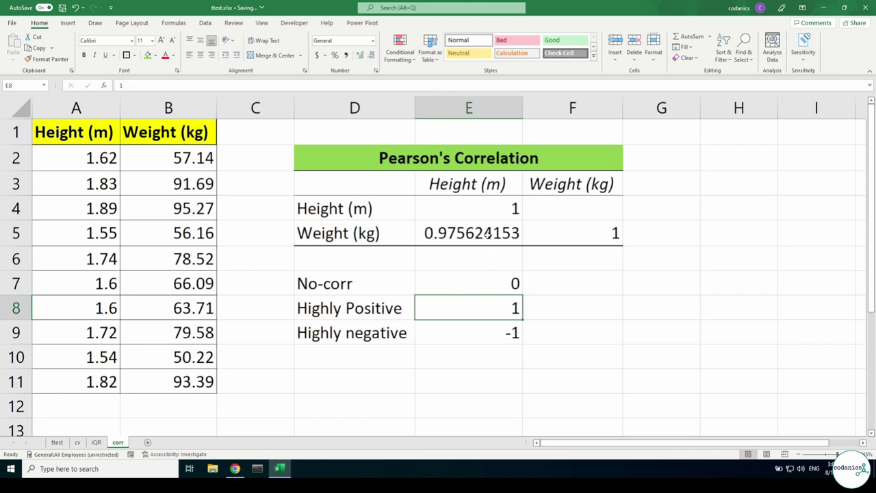
Apply a grey fill to the diagonal cell E4 and its neighbouring cells
{"action": "left_click", "coordinate": [478, 209]}
{"action": "left_click", "coordinate": [375, 210]}
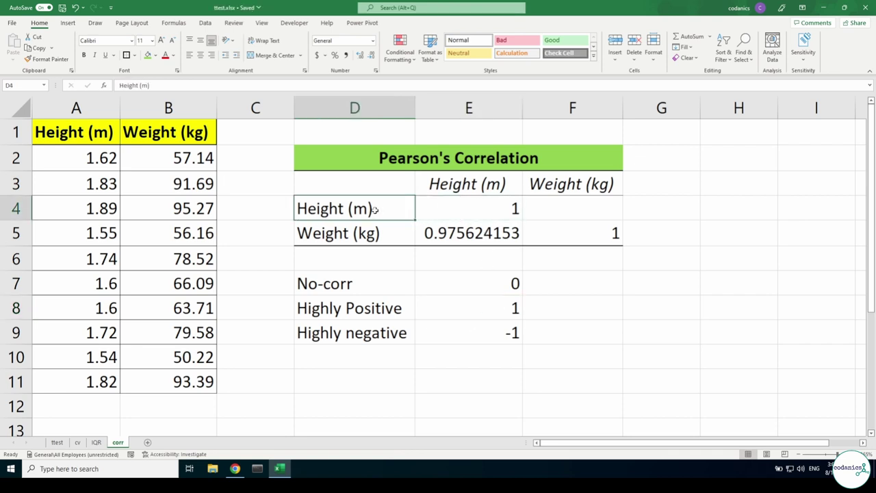
{"action": "left_click_drag", "start_coordinate": [440, 208], "coordinate": [449, 207]}
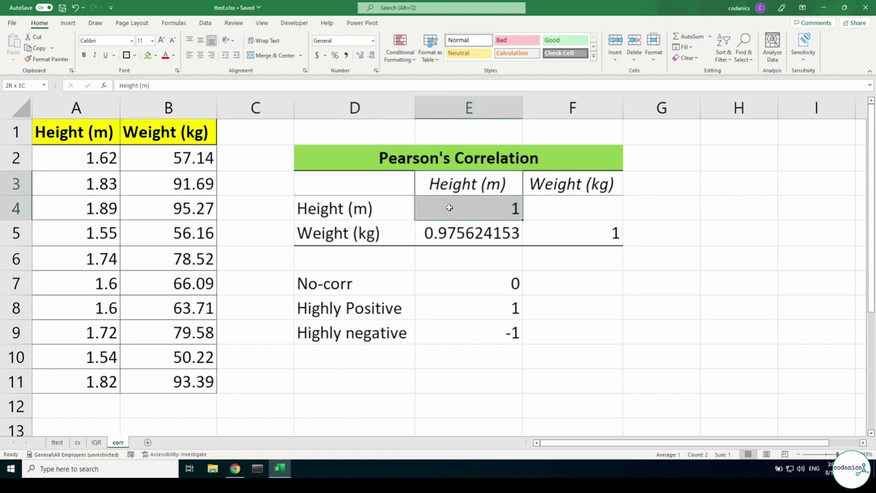
{"action": "left_click", "coordinate": [155, 54]}
{"action": "left_click", "coordinate": [148, 79]}
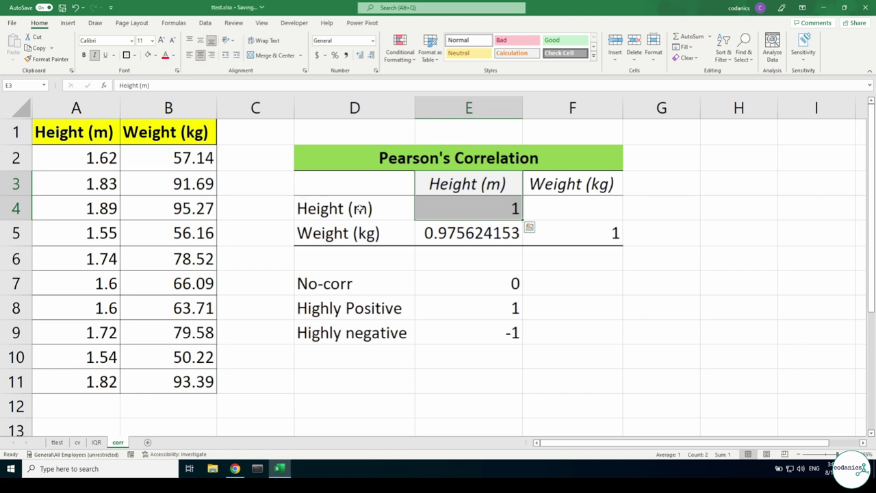
{"action": "left_click_drag", "start_coordinate": [363, 209], "coordinate": [446, 211]}
{"action": "left_click", "coordinate": [148, 55]}
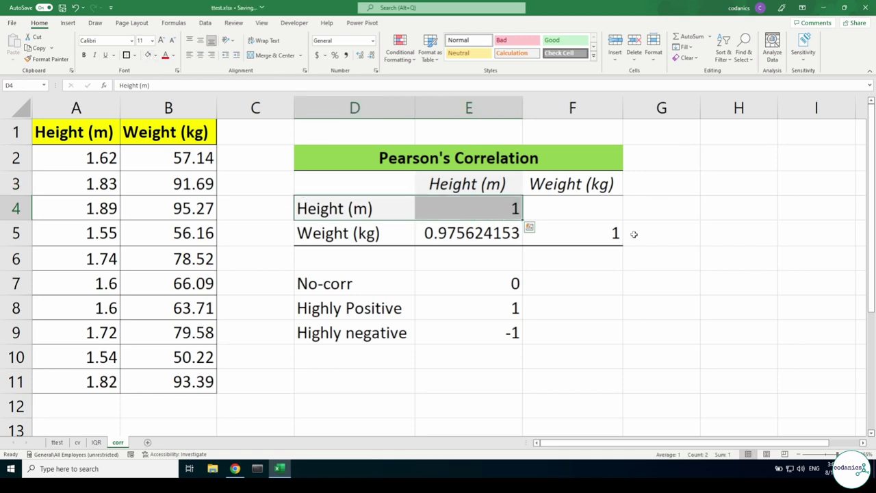
{"action": "left_click", "coordinate": [644, 232]}
{"action": "key", "text": "Right"}
Give the other diagonal cell F5 the same grey fill
{"action": "left_click", "coordinate": [478, 210]}
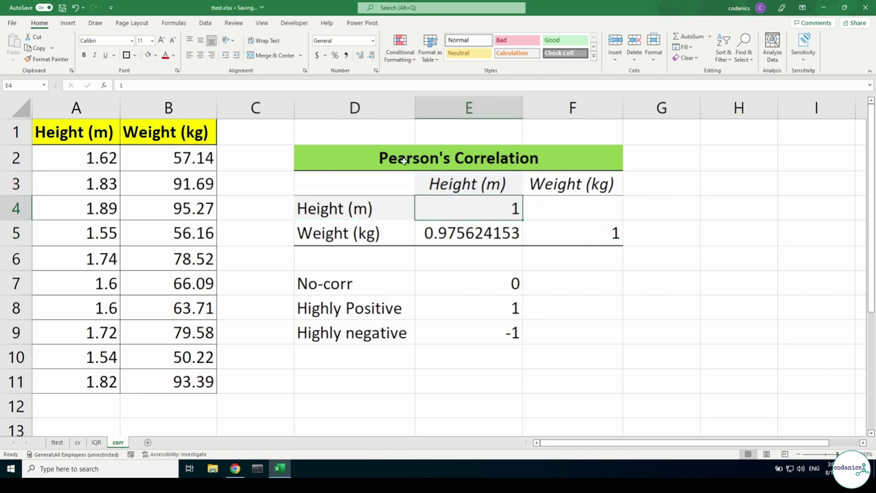
{"action": "left_click", "coordinate": [155, 55]}
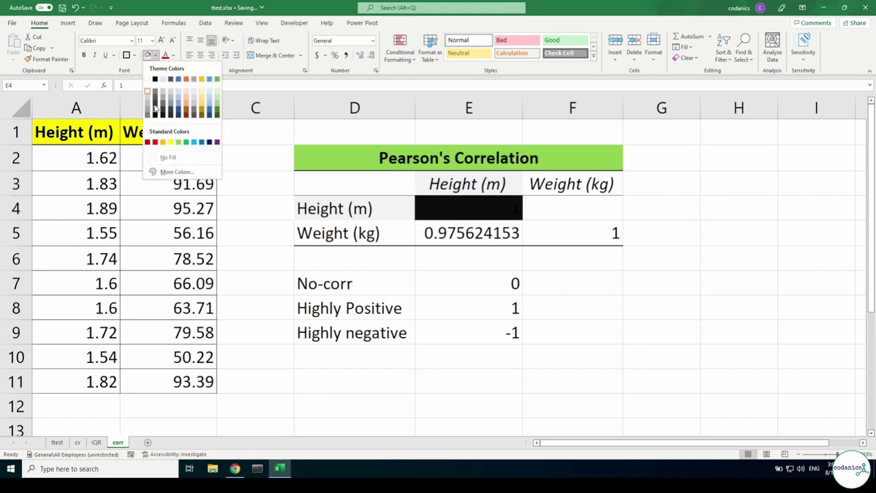
{"action": "key", "text": "Escape"}
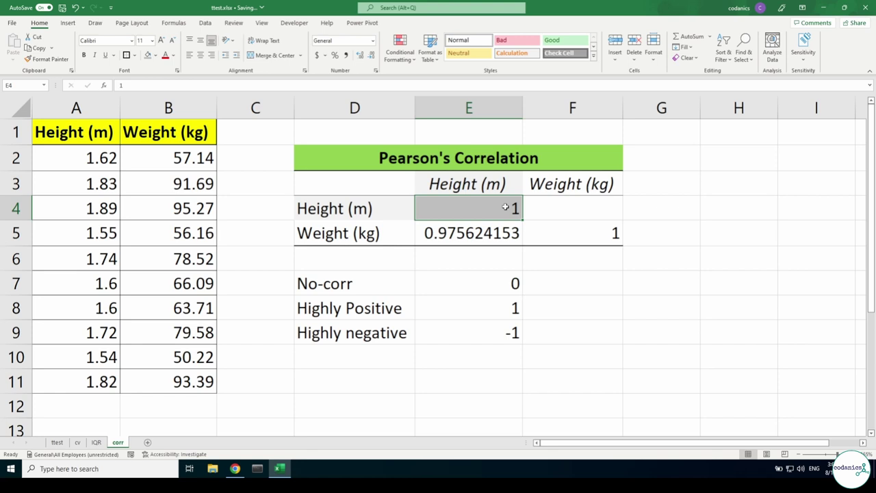
{"action": "left_click", "coordinate": [365, 212]}
{"action": "left_click", "coordinate": [466, 189]}
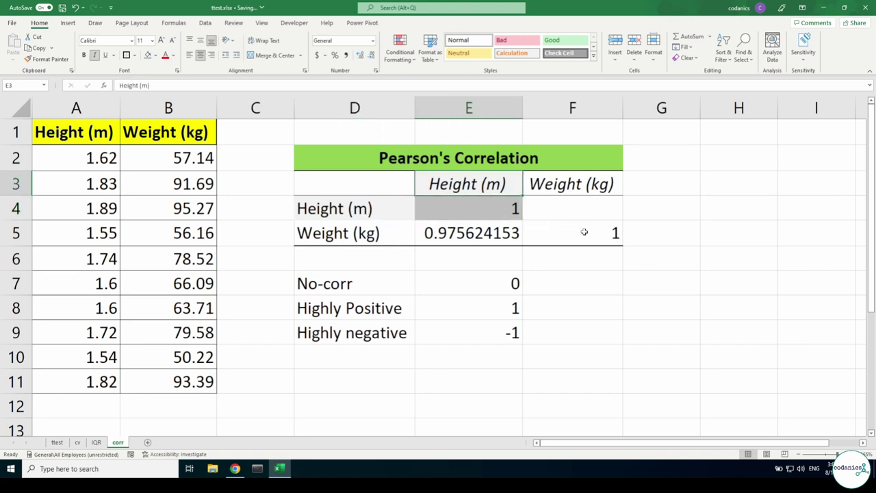
{"action": "left_click", "coordinate": [611, 239]}
{"action": "left_click", "coordinate": [149, 55]}
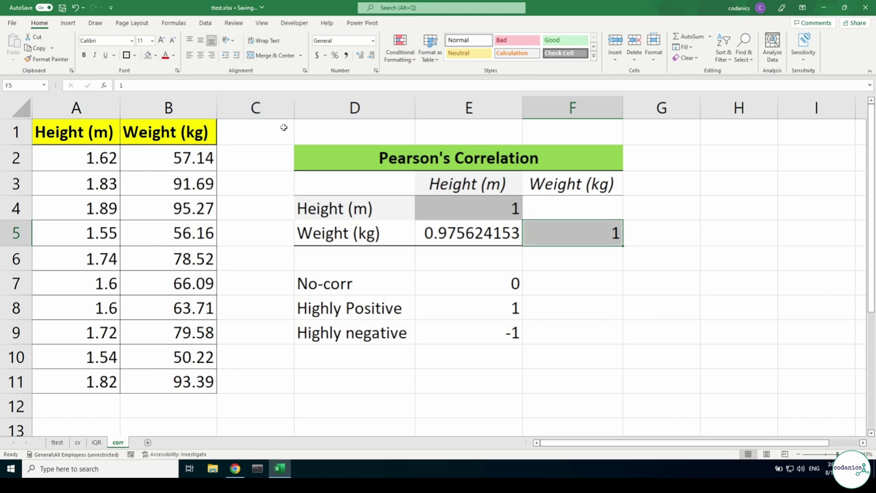
{"action": "left_click", "coordinate": [616, 274]}
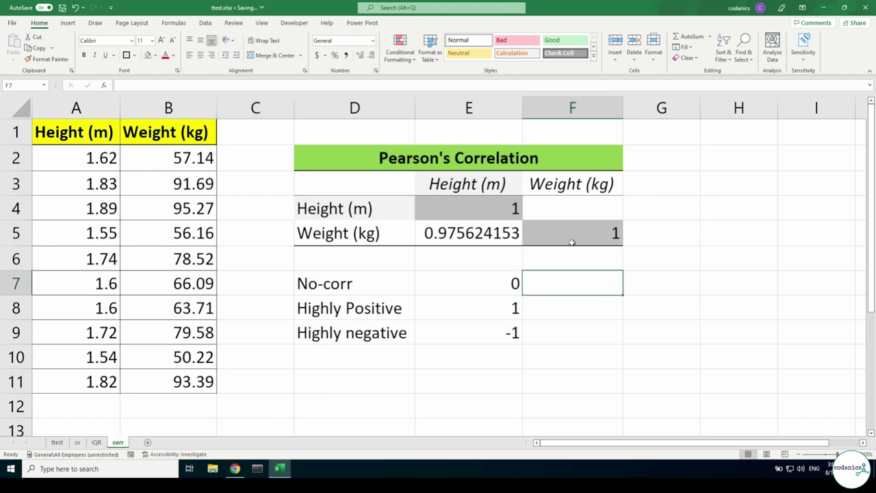
Point out the 0.975624 correlation coefficient in the matrix
{"action": "left_click", "coordinate": [370, 235]}
{"action": "left_click", "coordinate": [471, 205]}
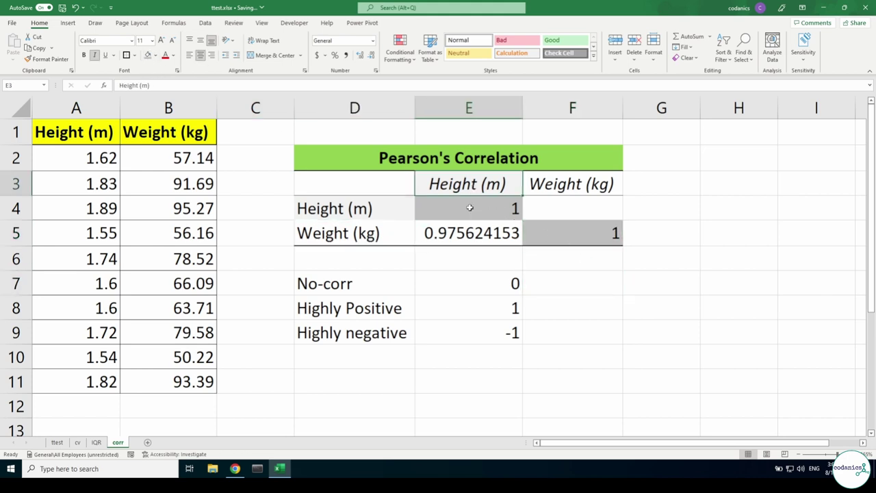
{"action": "left_click", "coordinate": [462, 231]}
{"action": "left_click", "coordinate": [389, 235]}
{"action": "left_click", "coordinate": [444, 240]}
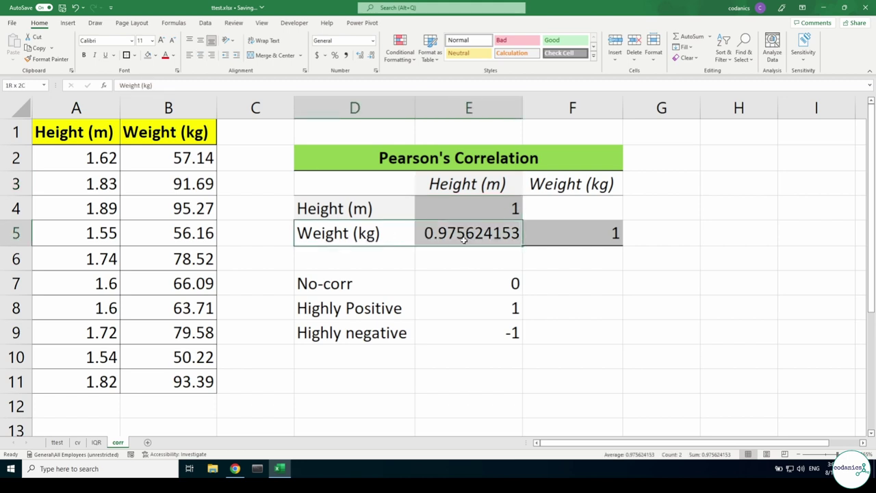
{"action": "left_click", "coordinate": [459, 186]}
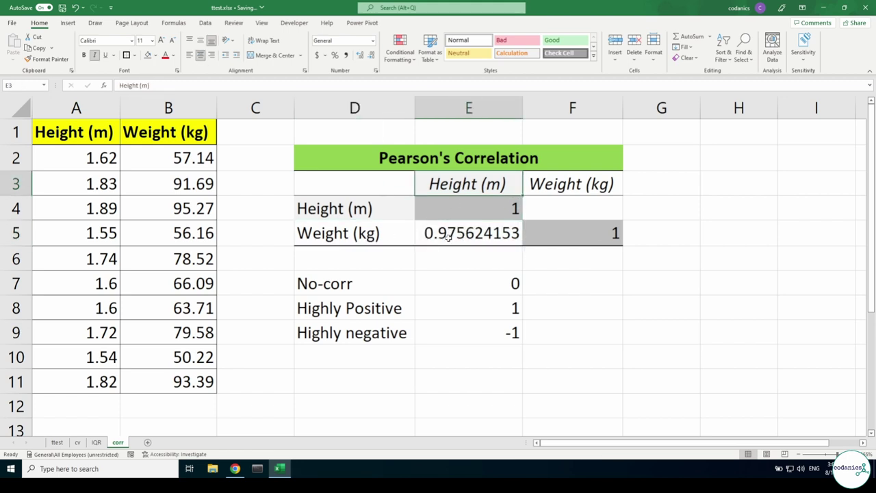
{"action": "left_click", "coordinate": [460, 234]}
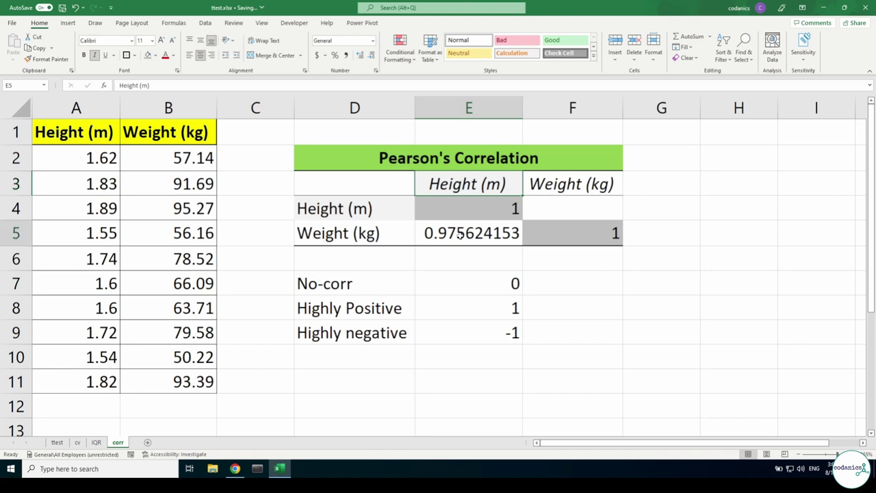
{"action": "left_click", "coordinate": [370, 58]}
{"action": "left_click", "coordinate": [370, 58]}
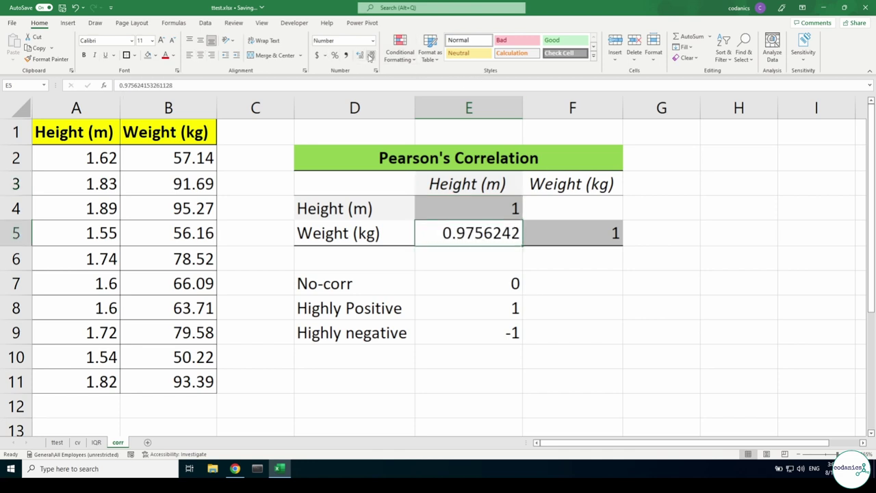
{"action": "left_click", "coordinate": [370, 57]}
{"action": "left_click", "coordinate": [369, 58]}
{"action": "left_click", "coordinate": [370, 58]}
{"action": "left_click", "coordinate": [370, 57]}
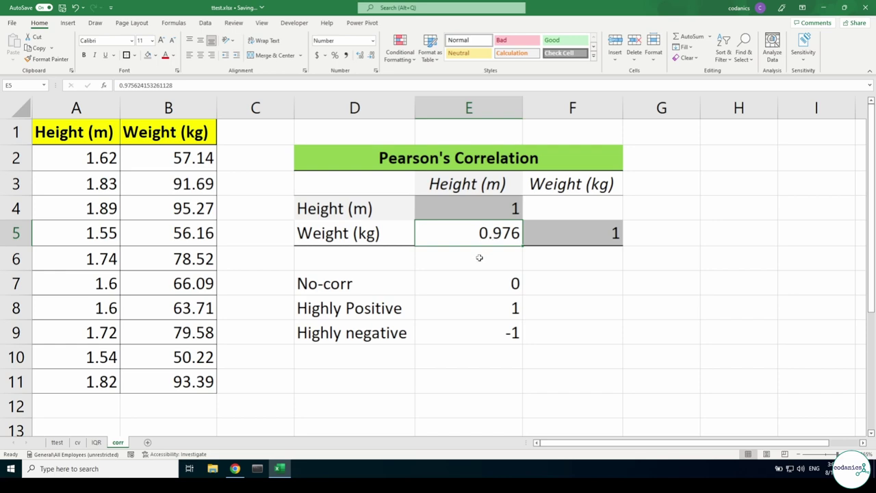
{"action": "scroll", "coordinate": [480, 258], "scroll_direction": "down", "scroll_amount": 1, "text": "ctrl"}
{"action": "scroll", "coordinate": [479, 257], "scroll_direction": "down", "scroll_amount": 1}
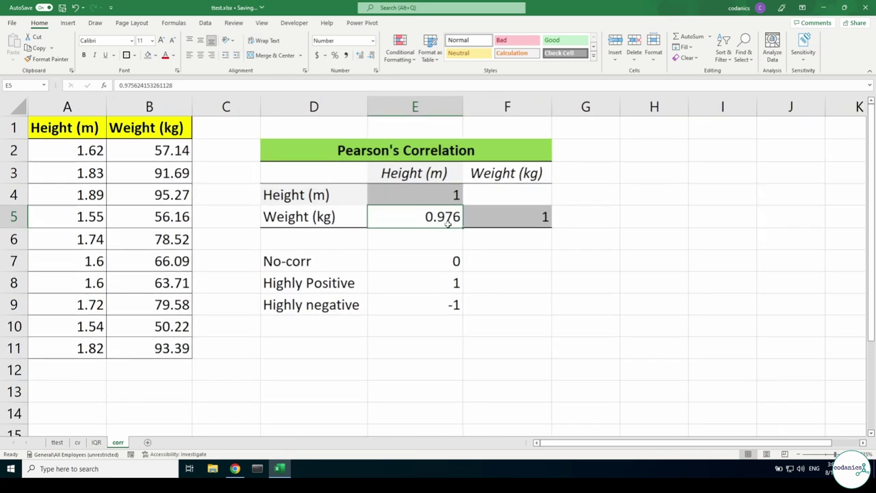
{"action": "scroll", "coordinate": [481, 281], "scroll_direction": "down", "scroll_amount": 1, "text": "ctrl"}
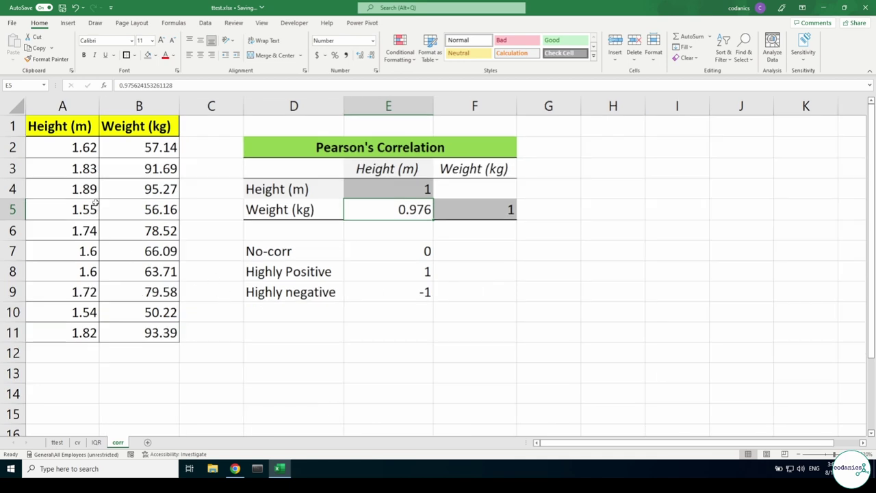
Select A1:B11 and insert a 2-D Line chart of Height (m) and Weight (kg)
{"action": "left_click_drag", "start_coordinate": [63, 130], "coordinate": [164, 332]}
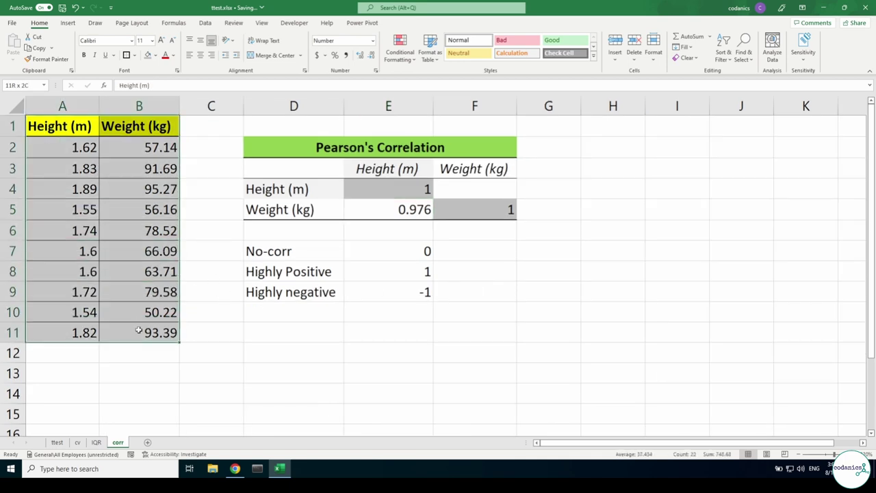
{"action": "left_click", "coordinate": [68, 23]}
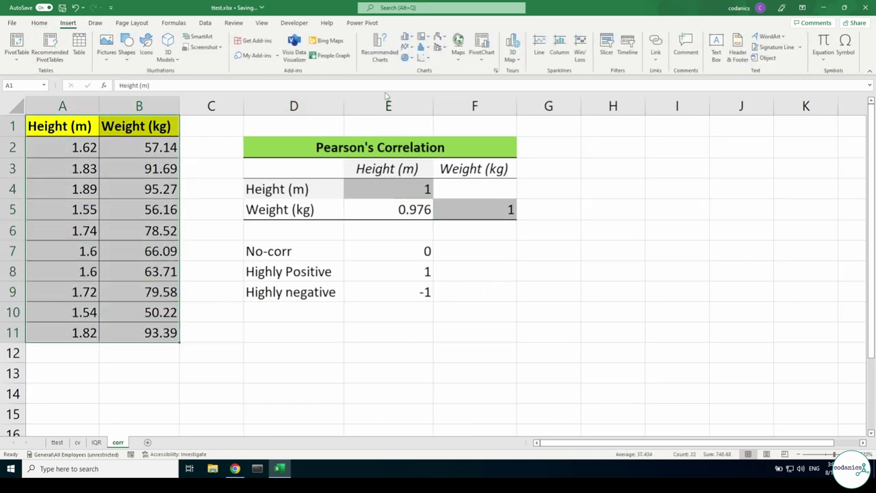
{"action": "left_click", "coordinate": [413, 40]}
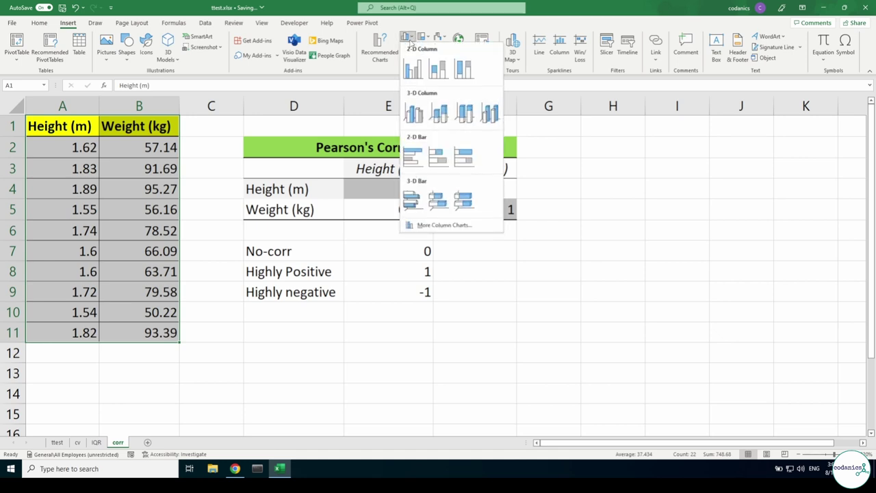
{"action": "left_click", "coordinate": [405, 27]}
{"action": "left_click", "coordinate": [409, 48]}
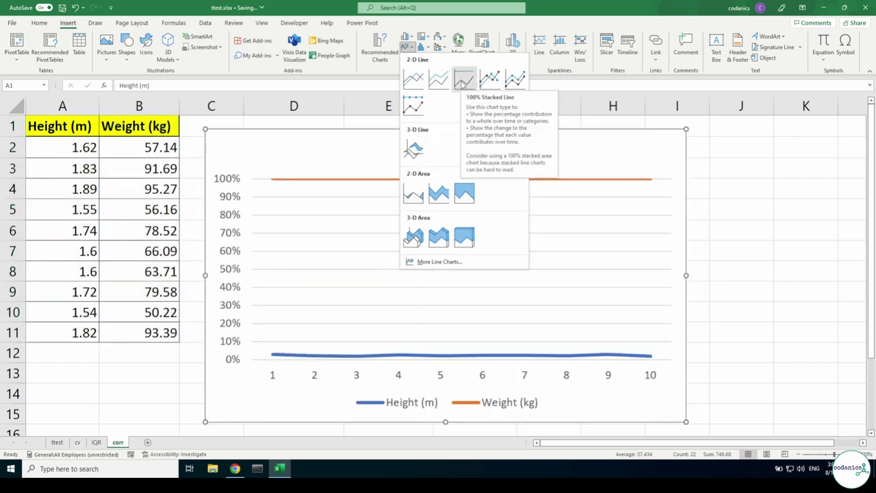
{"action": "left_click", "coordinate": [414, 82]}
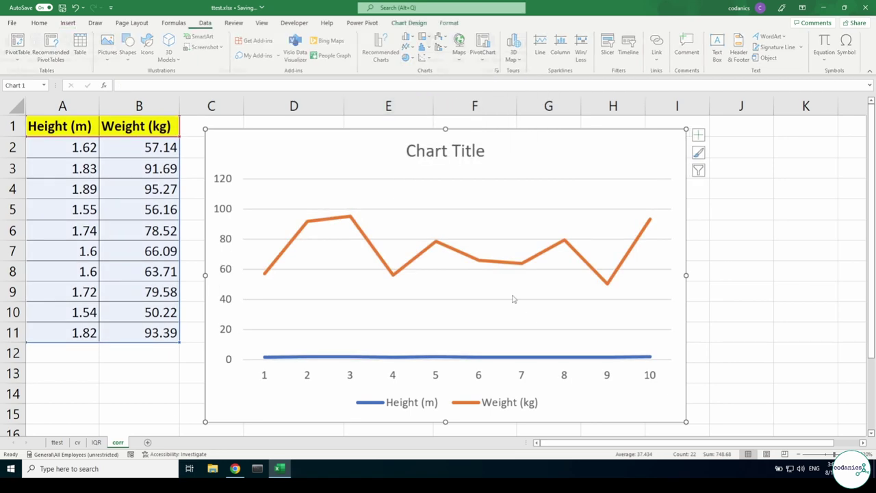
Remove the Weight (kg) series in the chart's Select Data Source dialog
{"action": "right_click", "coordinate": [568, 166]}
{"action": "left_click", "coordinate": [599, 297]}
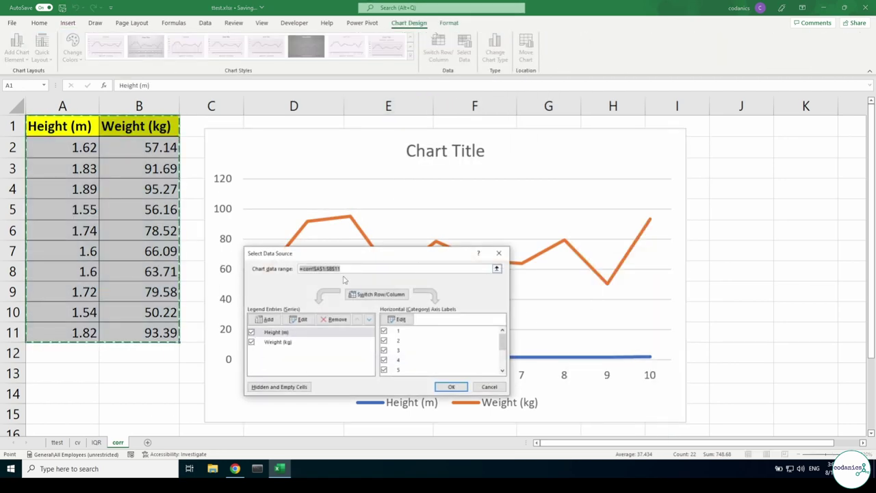
{"action": "left_click_drag", "start_coordinate": [336, 259], "coordinate": [362, 204]}
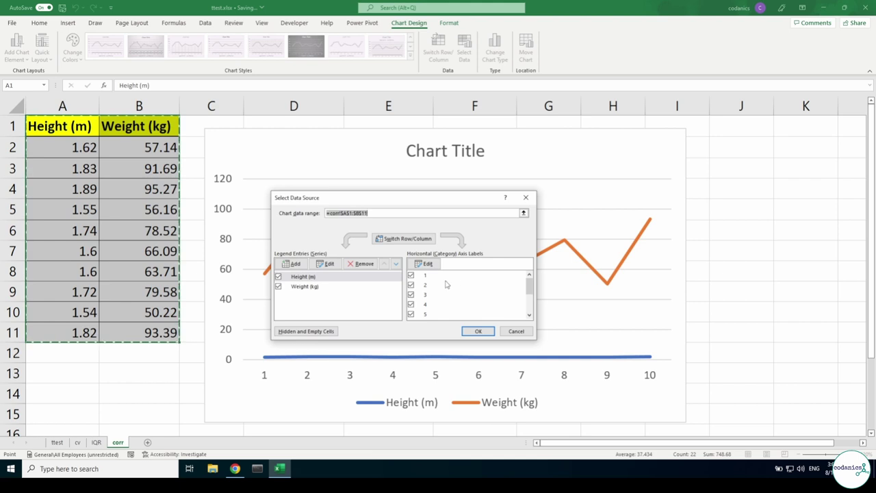
{"action": "left_click", "coordinate": [315, 279]}
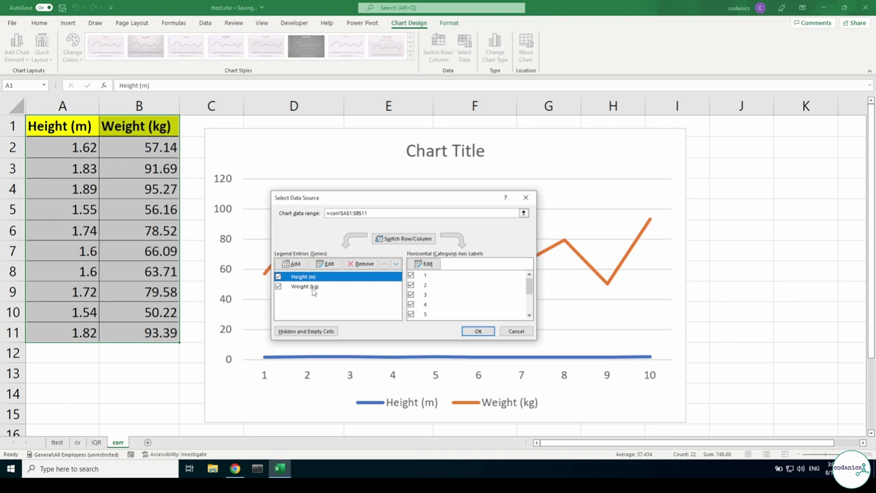
{"action": "left_click", "coordinate": [314, 288]}
{"action": "left_click", "coordinate": [317, 279]}
{"action": "left_click", "coordinate": [289, 288]}
{"action": "left_click", "coordinate": [361, 264]}
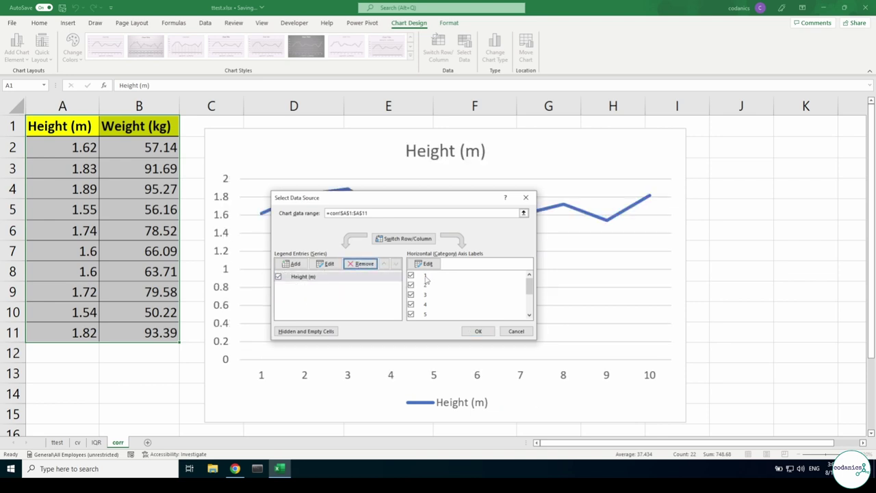
Open and cancel the horizontal axis label editor, then close Select Data Source
{"action": "left_click", "coordinate": [425, 265]}
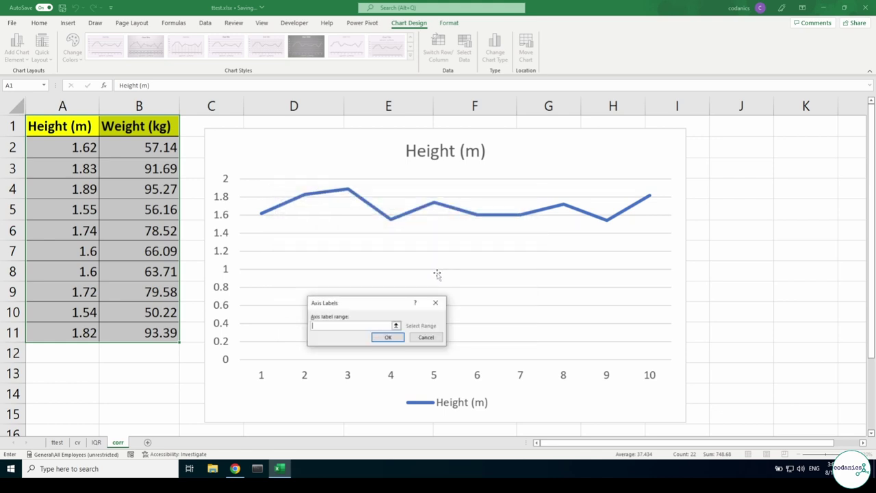
{"action": "left_click", "coordinate": [396, 326]}
{"action": "left_click", "coordinate": [439, 320]}
{"action": "left_click", "coordinate": [436, 303]}
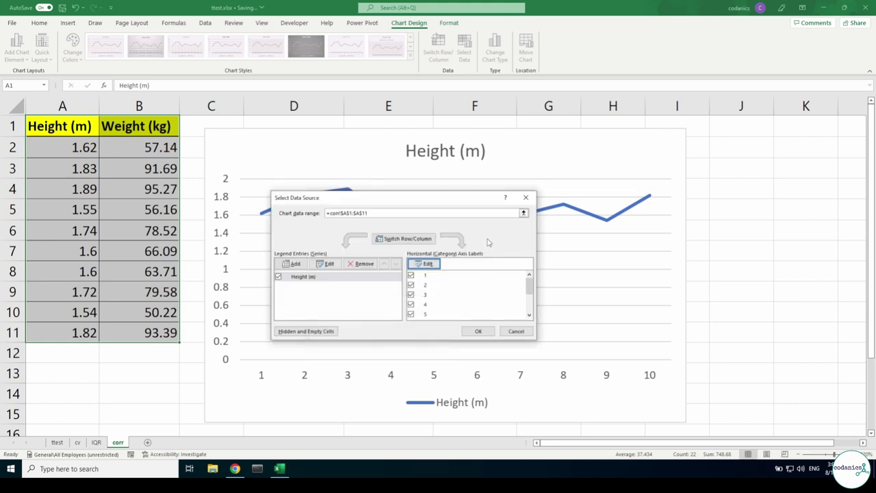
{"action": "left_click", "coordinate": [522, 199]}
{"action": "left_click", "coordinate": [455, 233]}
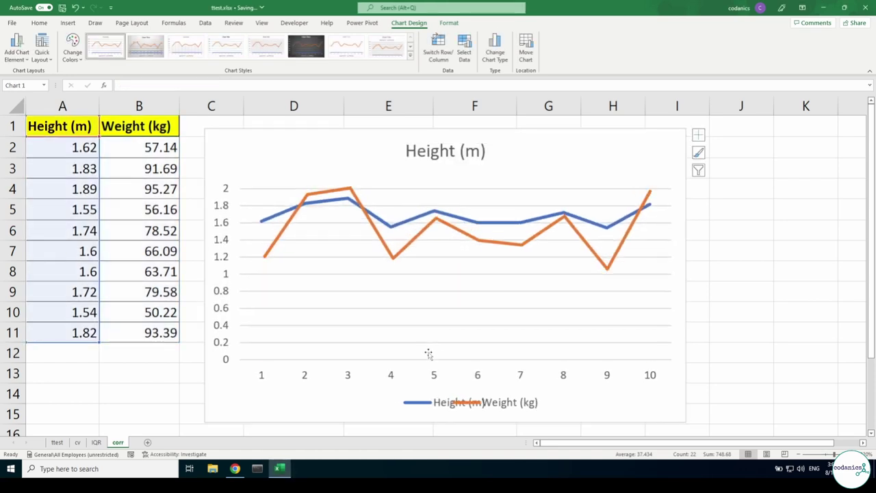
Delete both chart lines and add a new series via Select Data
{"action": "key", "text": "Delete"}
{"action": "left_click", "coordinate": [403, 224]}
{"action": "key", "text": "Delete"}
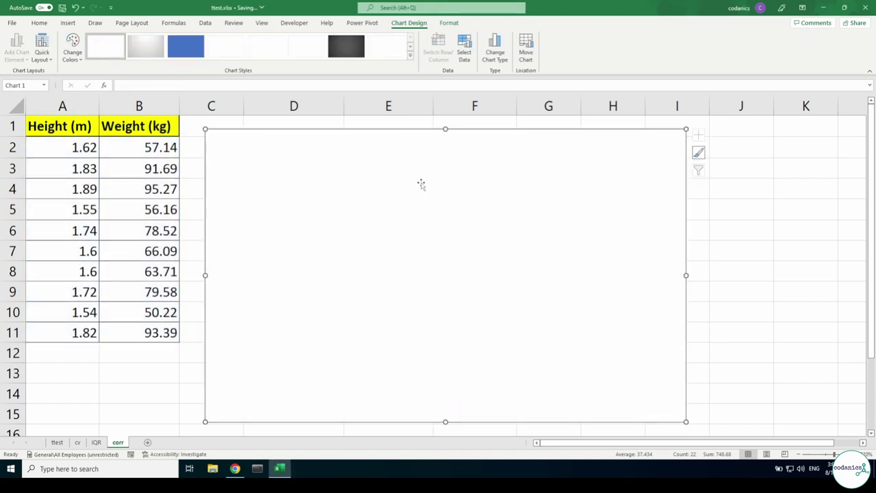
{"action": "right_click", "coordinate": [357, 201]}
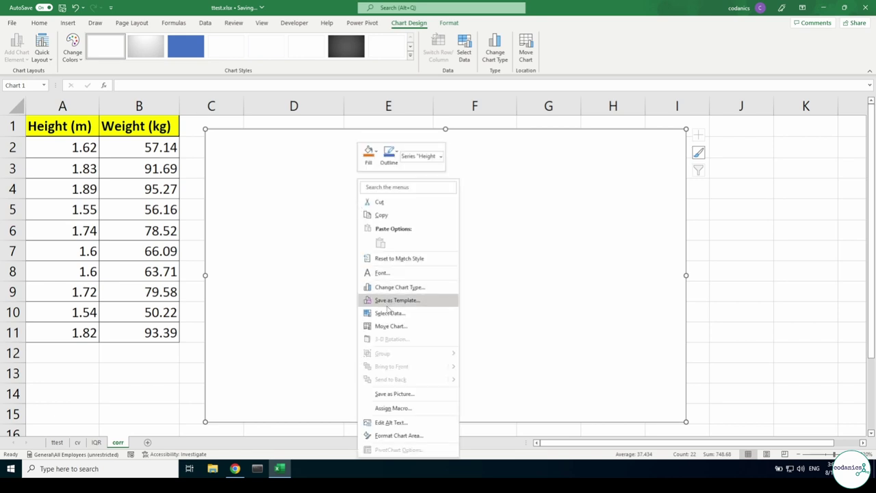
{"action": "left_click", "coordinate": [389, 313]}
{"action": "left_click", "coordinate": [292, 264]}
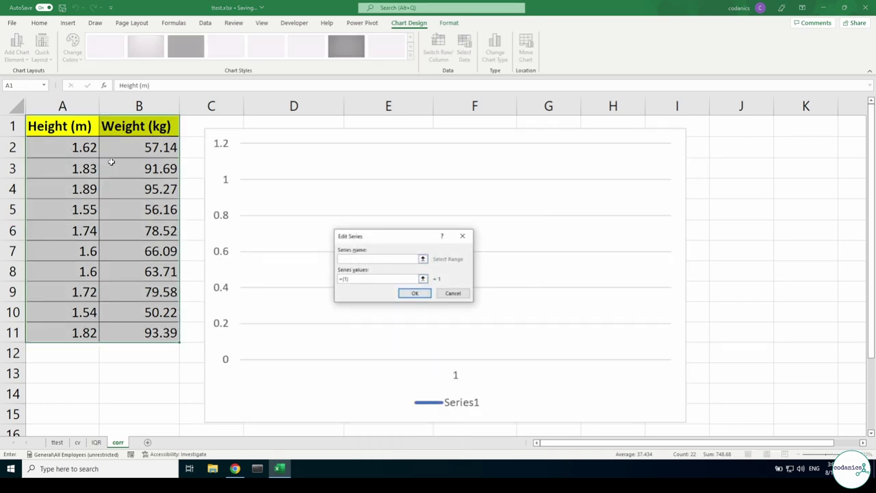
Set the new series name to A1 and its values to A2:A11
{"action": "left_click", "coordinate": [79, 134]}
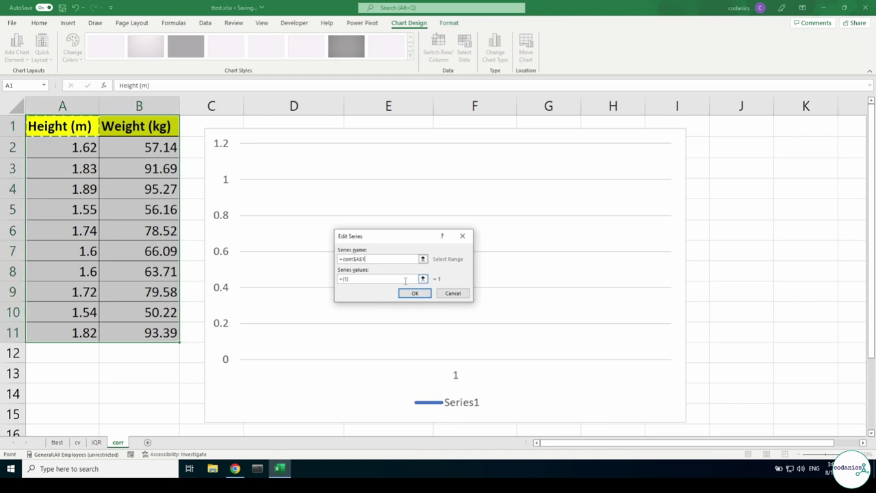
{"action": "left_click", "coordinate": [406, 281]}
{"action": "left_click_drag", "start_coordinate": [53, 147], "coordinate": [70, 333]}
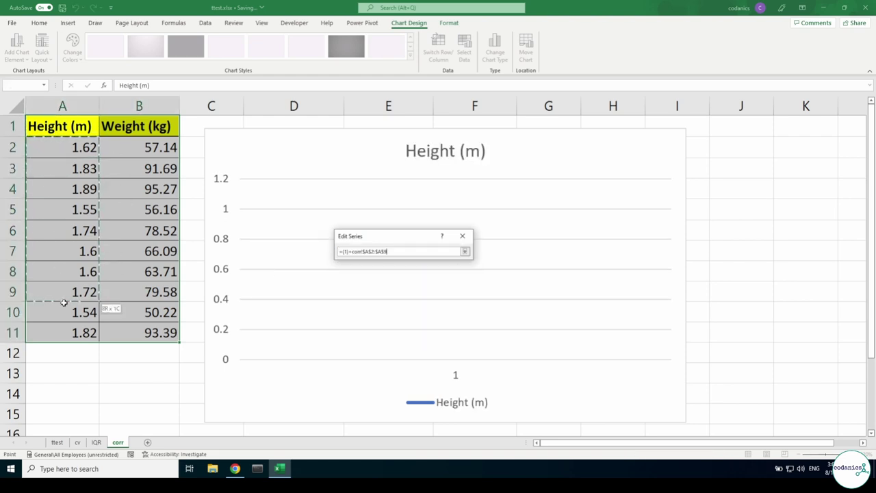
{"action": "left_click", "coordinate": [415, 293]}
{"action": "left_click", "coordinate": [422, 268]}
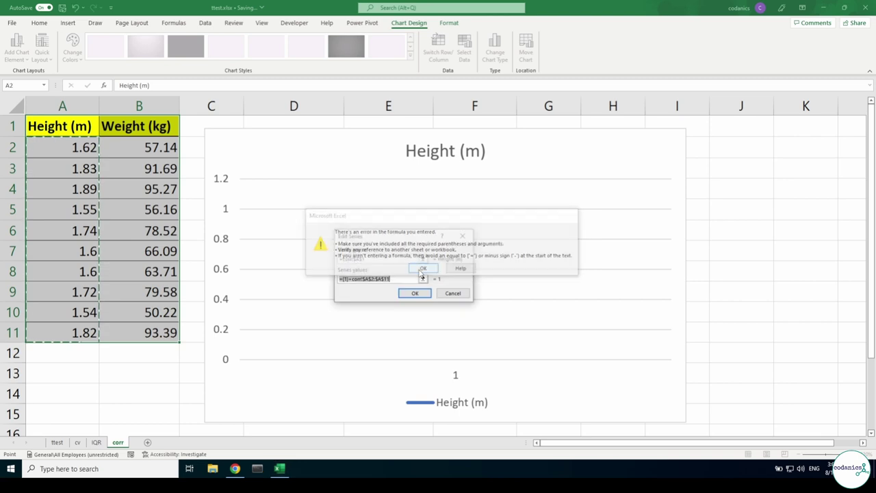
{"action": "left_click", "coordinate": [418, 294]}
{"action": "left_click", "coordinate": [422, 268]}
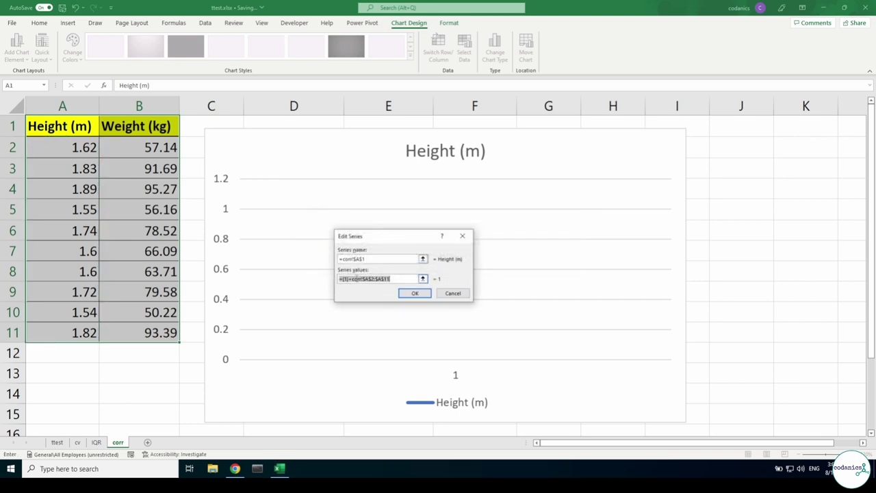
Remove the stray {1}+ from the values formula and accept the Height (m) series
{"action": "left_click", "coordinate": [352, 279]}
{"action": "key", "text": "BackSpace"}
{"action": "key", "text": "BackSpace"}
{"action": "key", "text": "BackSpace"}
{"action": "key", "text": "BackSpace"}
{"action": "left_click", "coordinate": [404, 294]}
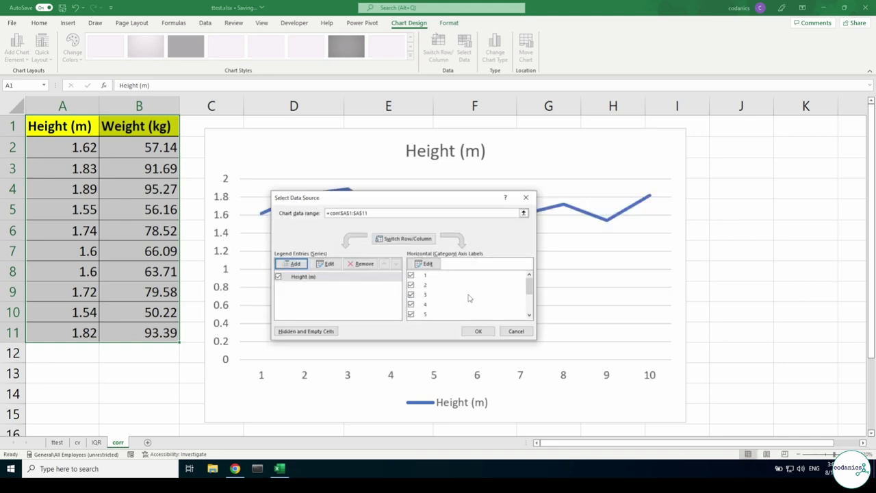
{"action": "left_click_drag", "start_coordinate": [448, 201], "coordinate": [700, 196]}
{"action": "left_click", "coordinate": [727, 325]}
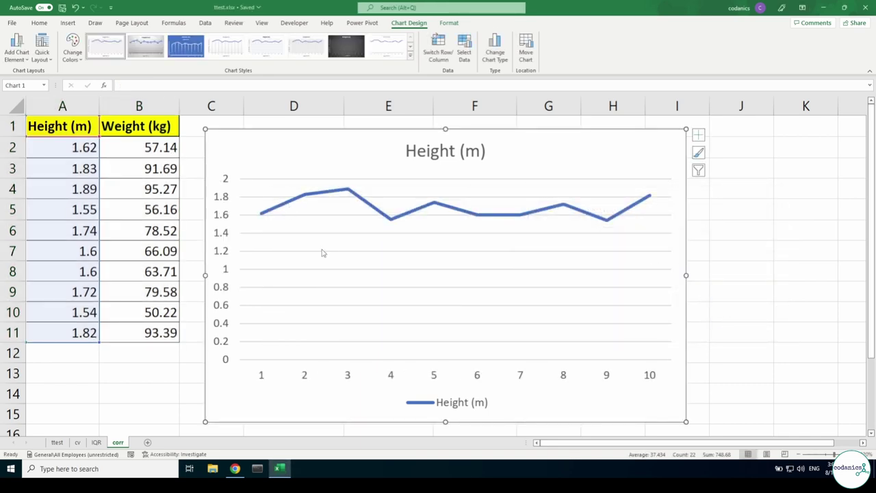
Open the chart's data source and add a new series, selecting the weight cells B2:B11
{"action": "left_click", "coordinate": [330, 180]}
{"action": "right_click", "coordinate": [329, 177]}
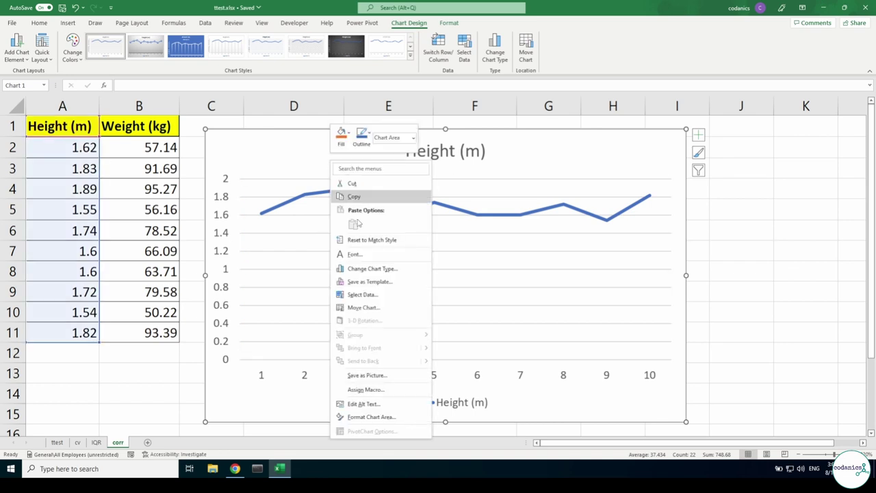
{"action": "left_click", "coordinate": [391, 296]}
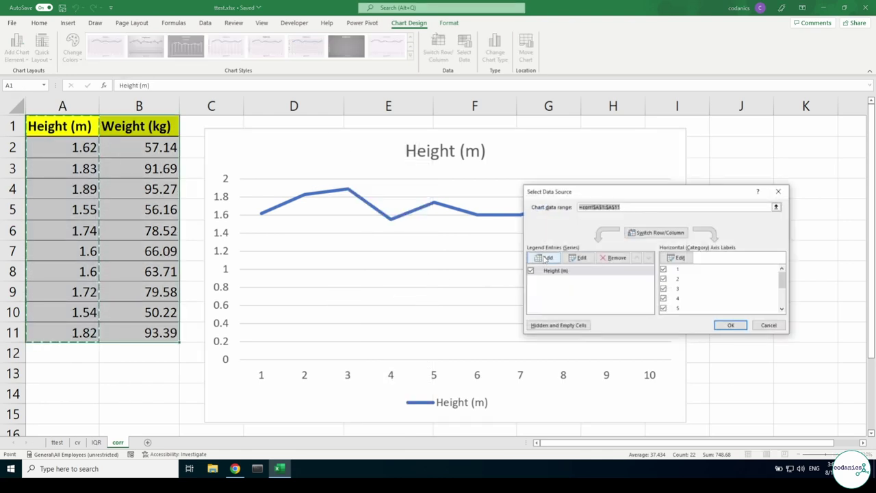
{"action": "left_click", "coordinate": [546, 258]}
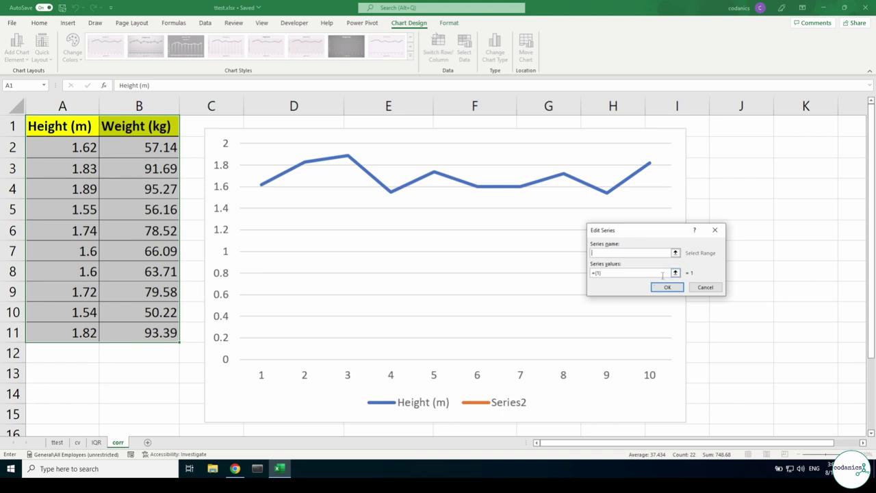
{"action": "left_click_drag", "start_coordinate": [134, 147], "coordinate": [137, 332]}
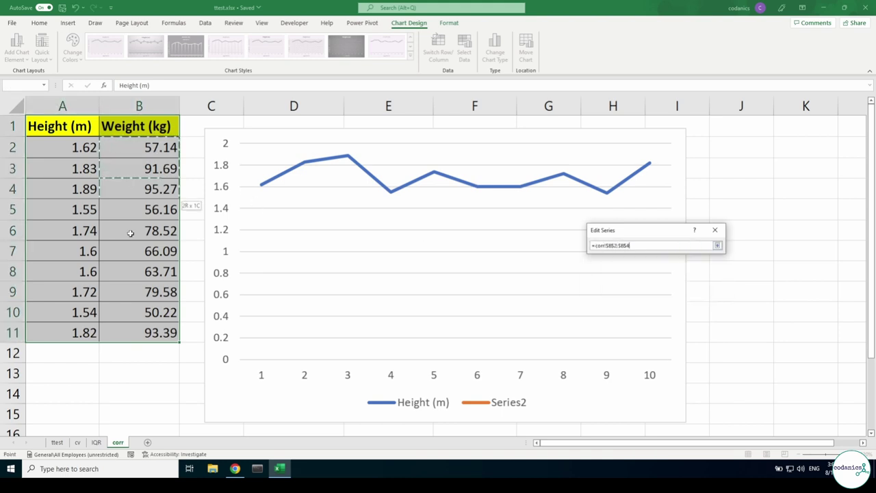
{"action": "left_click", "coordinate": [628, 273]}
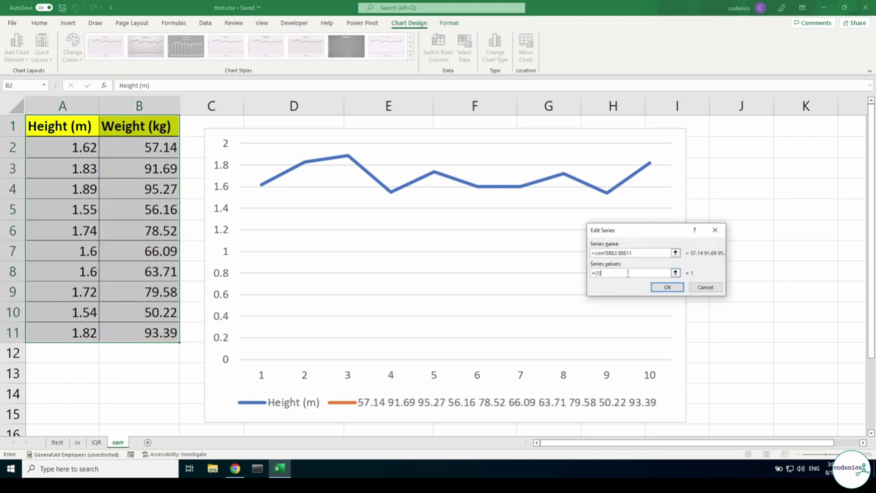
Set the new series values to =corr!$B$2:$B$11 and confirm both dialogs
{"action": "left_click", "coordinate": [675, 254]}
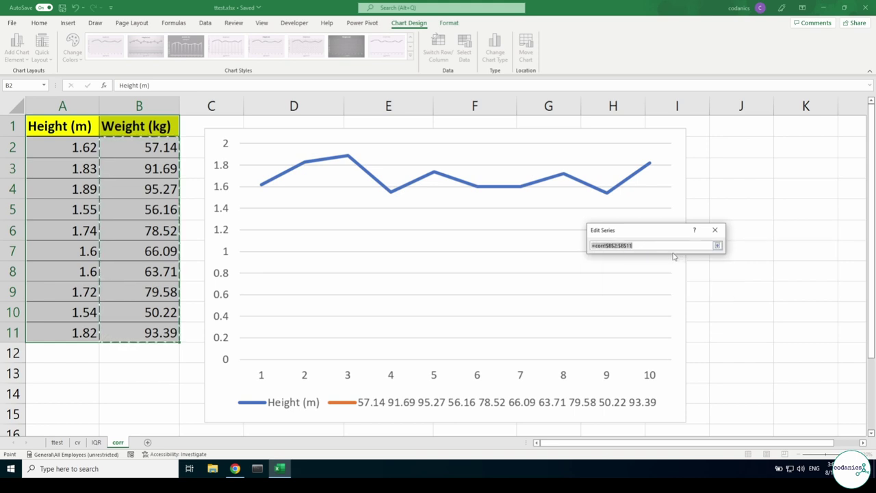
{"action": "left_click", "coordinate": [717, 246]}
{"action": "left_click", "coordinate": [675, 273]}
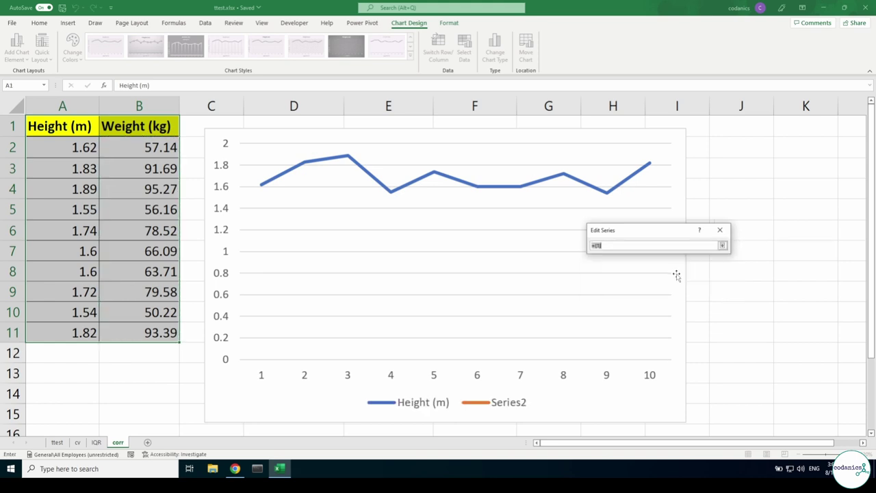
{"action": "key", "text": "BackSpace"}
{"action": "left_click_drag", "start_coordinate": [146, 151], "coordinate": [171, 335]}
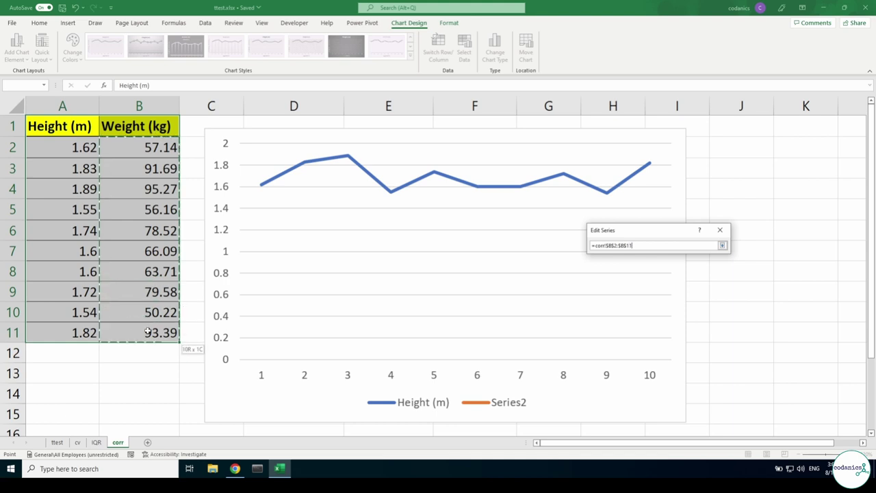
{"action": "left_click", "coordinate": [723, 245]}
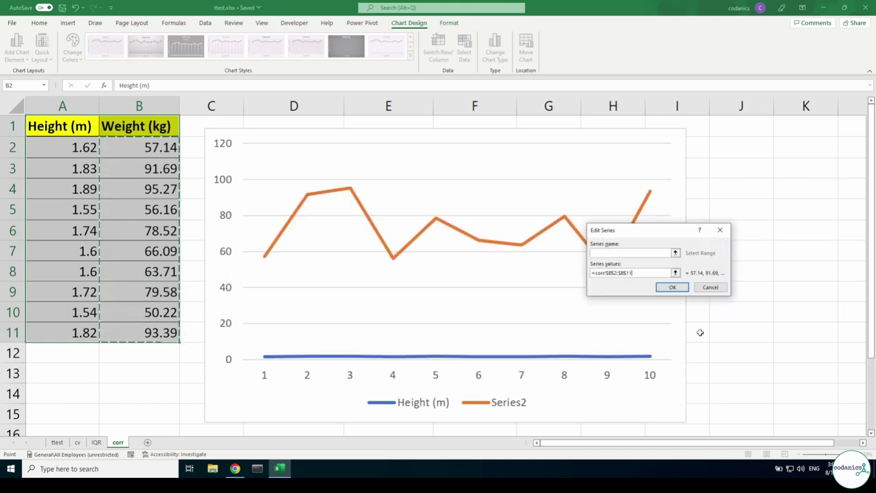
{"action": "left_click", "coordinate": [672, 287]}
{"action": "left_click", "coordinate": [717, 325]}
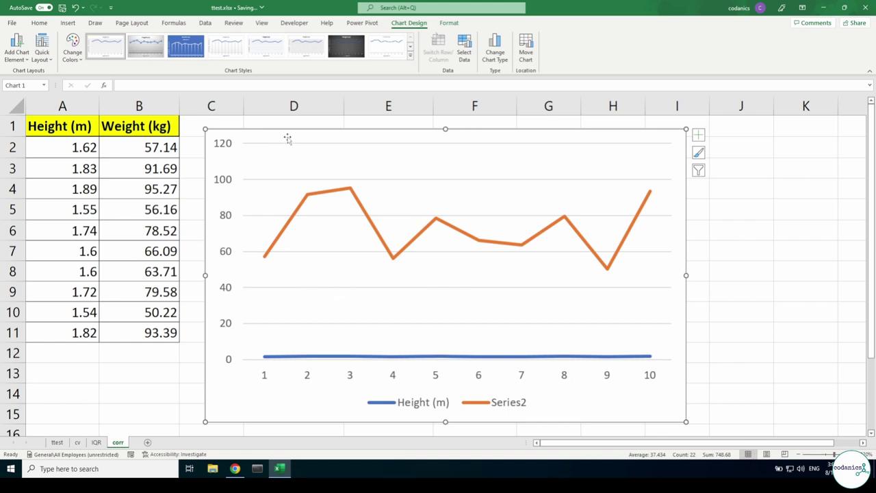
Move the chart right over column D and check the height and weight lines
{"action": "mouse_move", "coordinate": [287, 139]}
{"action": "left_mouse_down"}
{"action": "mouse_move", "coordinate": [367, 131]}
{"action": "mouse_move", "coordinate": [341, 135]}
{"action": "left_mouse_up"}
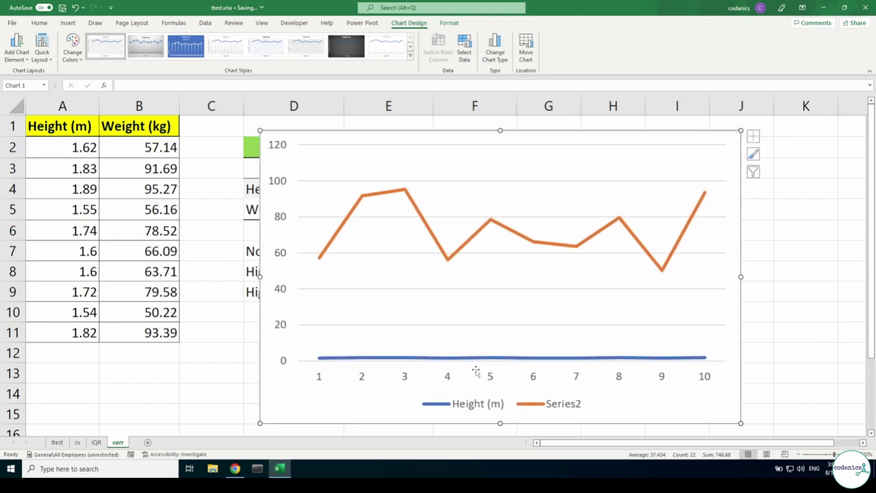
{"action": "left_click", "coordinate": [341, 359]}
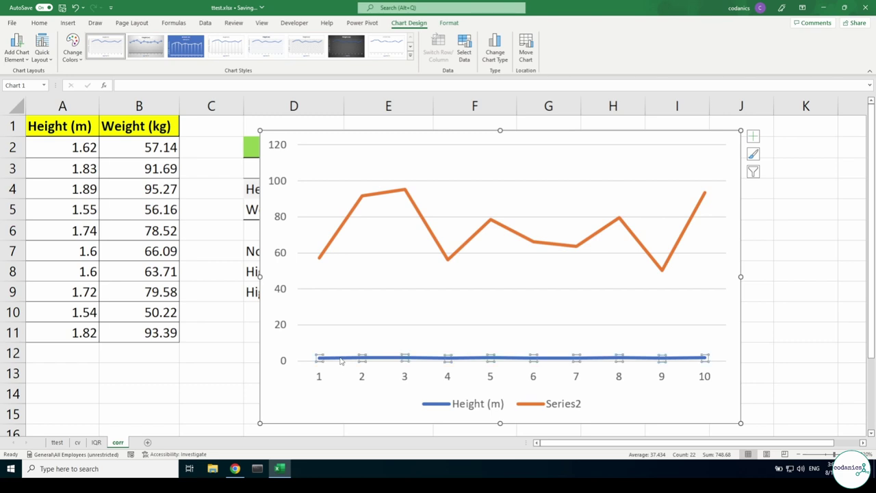
{"action": "left_click", "coordinate": [335, 243]}
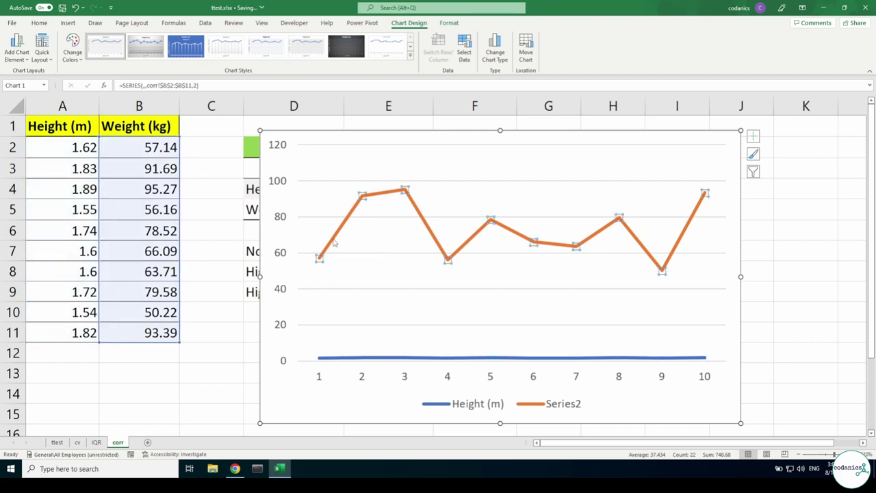
{"action": "left_click", "coordinate": [98, 151]}
{"action": "left_click", "coordinate": [135, 147]}
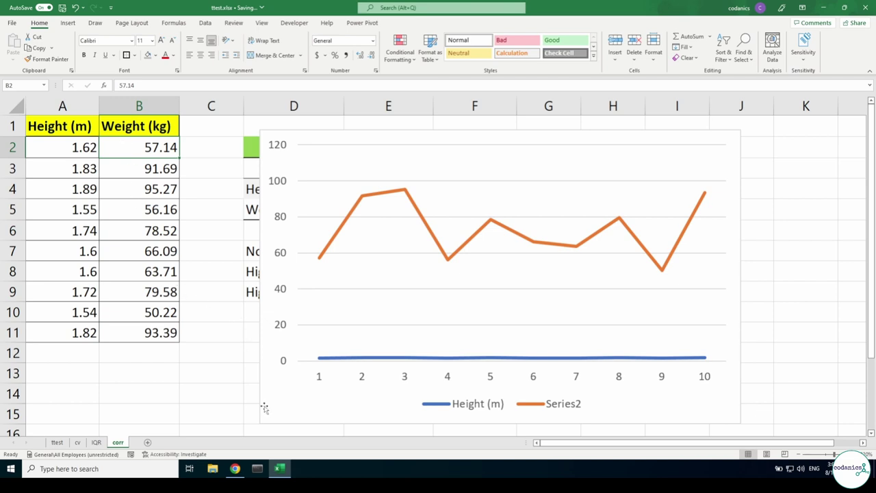
{"action": "left_click", "coordinate": [234, 468]}
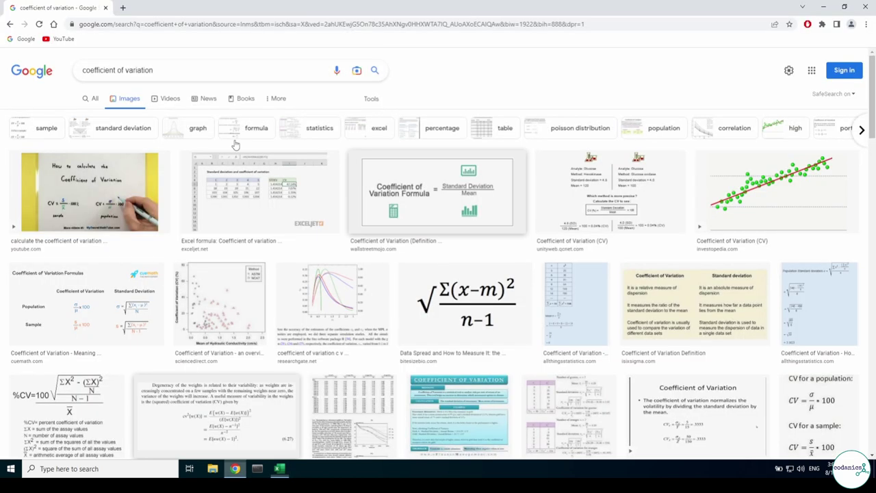
{"action": "left_click", "coordinate": [120, 7]}
{"action": "left_click", "coordinate": [54, 24]}
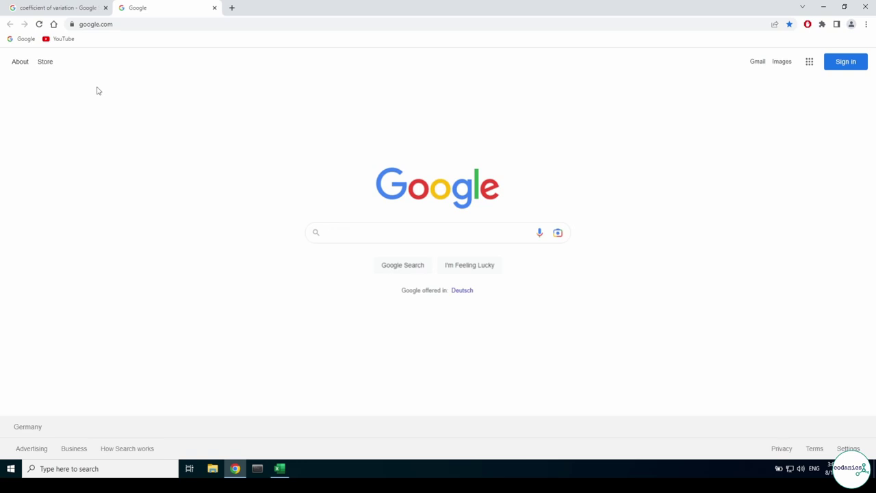
{"action": "type", "text": "linear "}
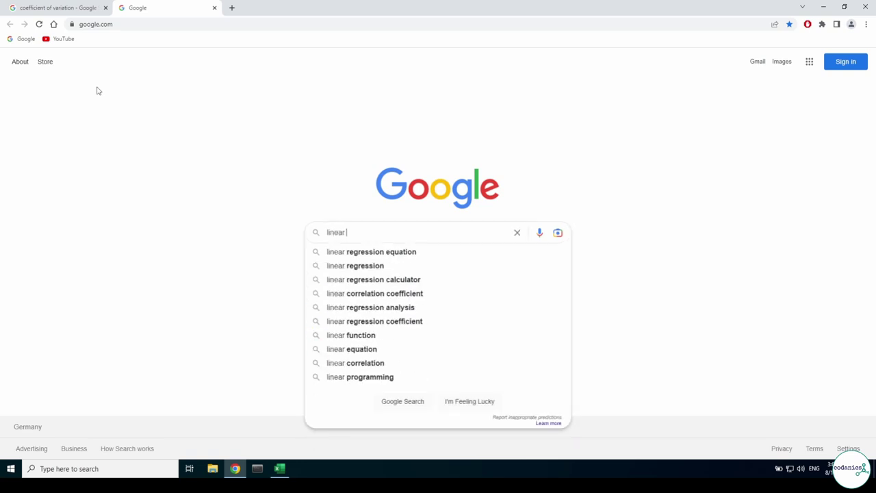
{"action": "type", "text": "line in e"}
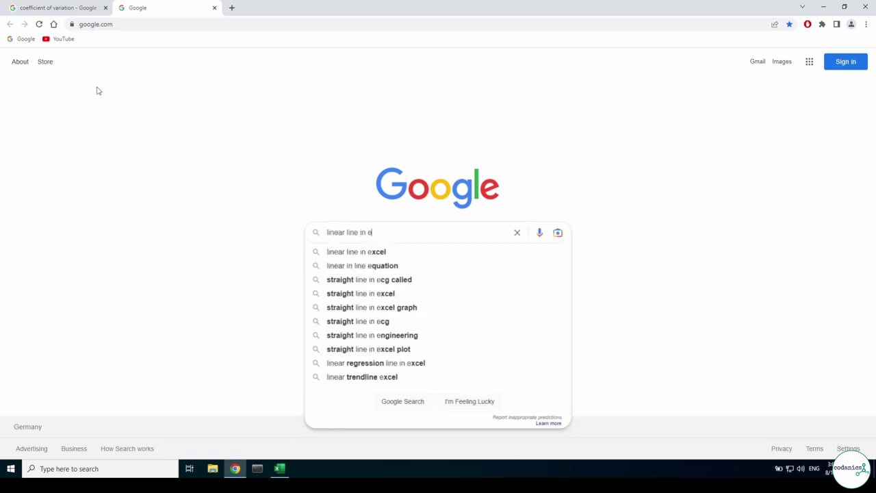
{"action": "type", "text": "xcel"}
{"action": "key", "text": "Return"}
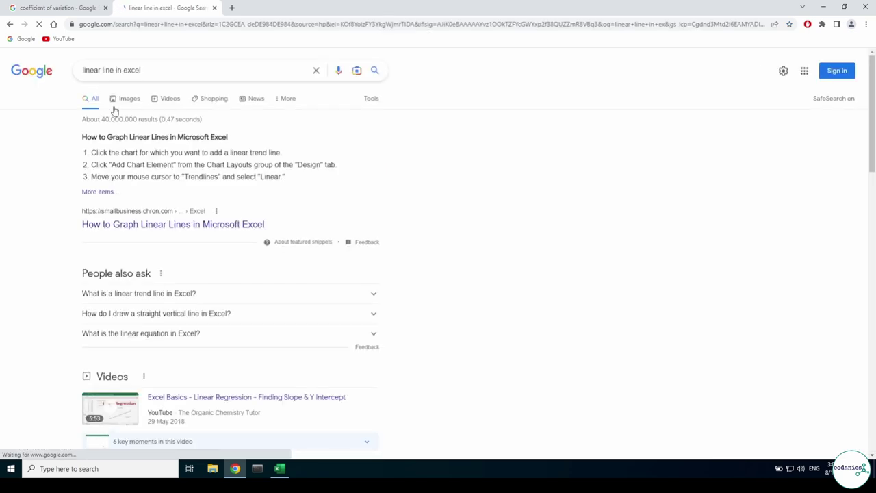
{"action": "left_click", "coordinate": [126, 104]}
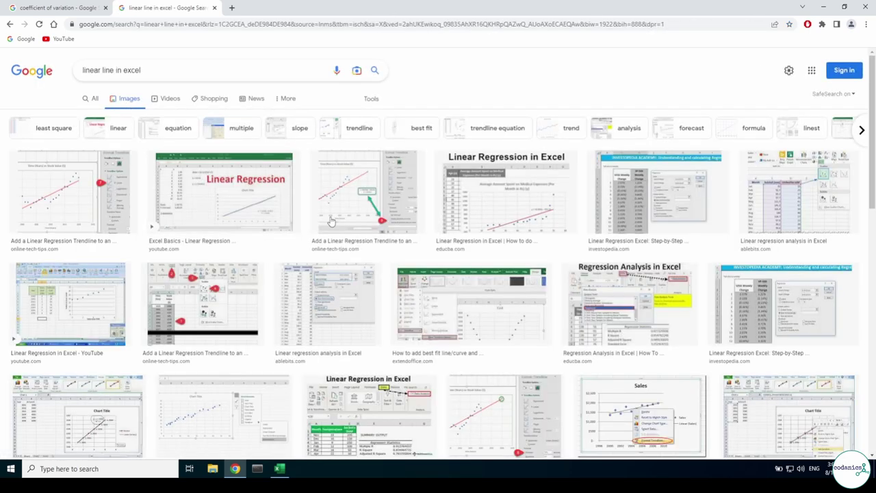
{"action": "left_click", "coordinate": [274, 200]}
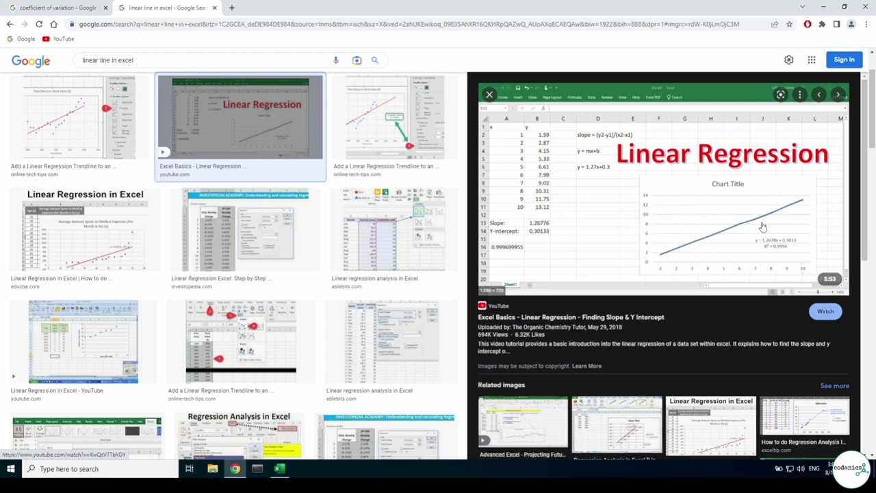
{"action": "left_click", "coordinate": [279, 468]}
{"action": "scroll", "coordinate": [282, 245], "scroll_direction": "down", "scroll_amount": 1}
{"action": "scroll", "coordinate": [282, 245], "scroll_direction": "down", "scroll_amount": 1}
Replace the line chart with a plain scatter chart, placed down and to the right
{"action": "scroll", "coordinate": [282, 245], "scroll_direction": "up", "scroll_amount": 2}
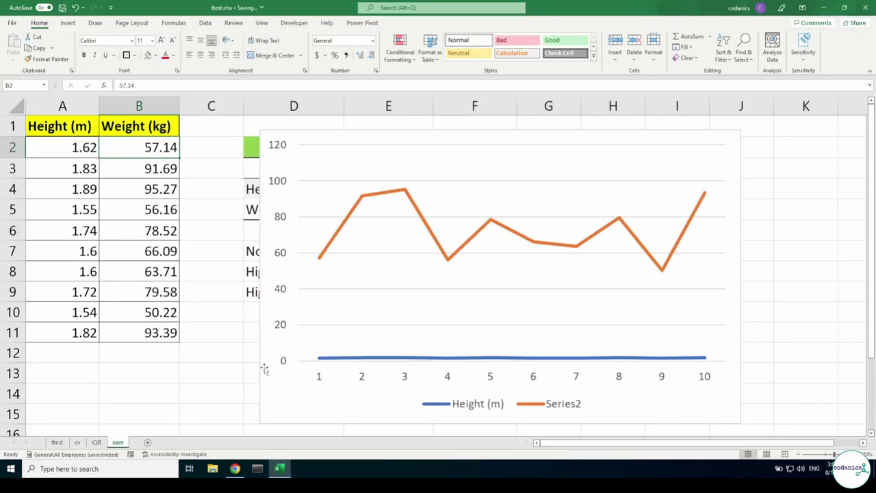
{"action": "left_click", "coordinate": [268, 387]}
{"action": "key", "text": "Delete"}
{"action": "left_click", "coordinate": [253, 351]}
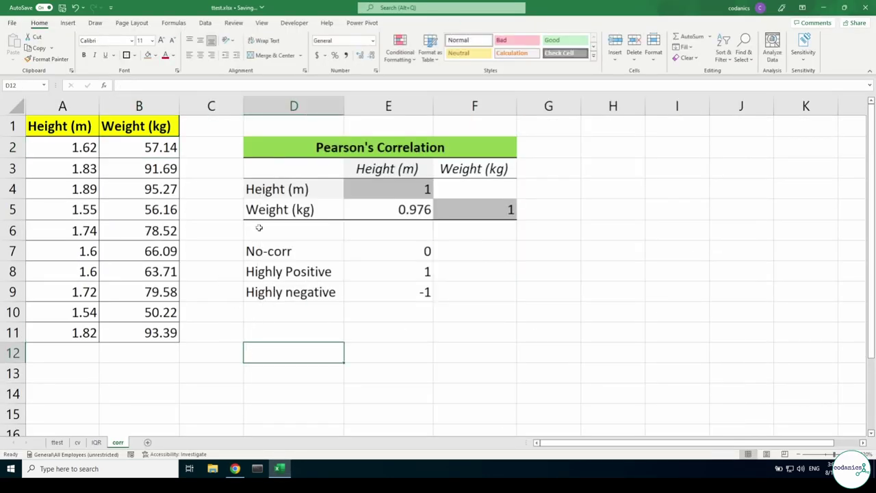
{"action": "left_click", "coordinate": [224, 357]}
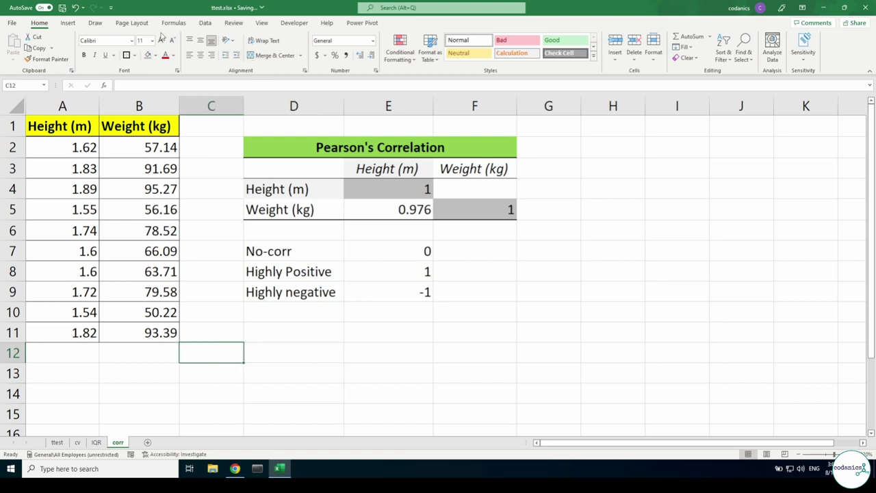
{"action": "left_click", "coordinate": [68, 23]}
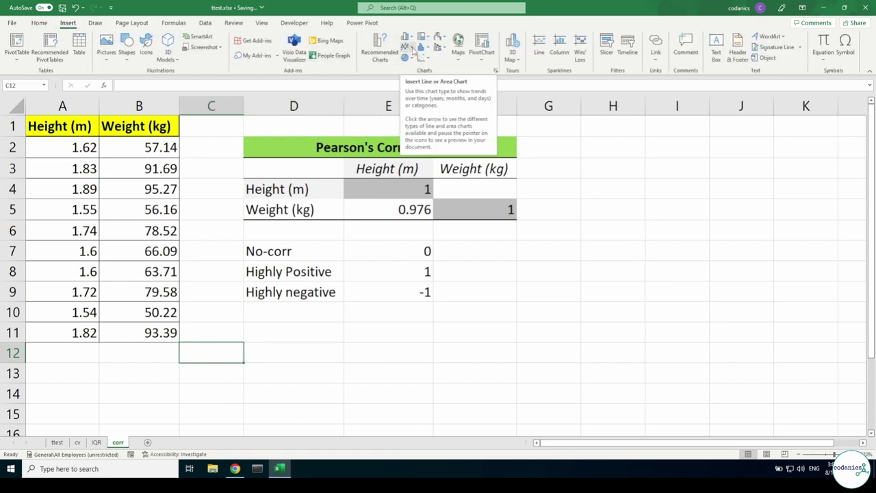
{"action": "left_click", "coordinate": [426, 59]}
{"action": "left_click", "coordinate": [429, 90]}
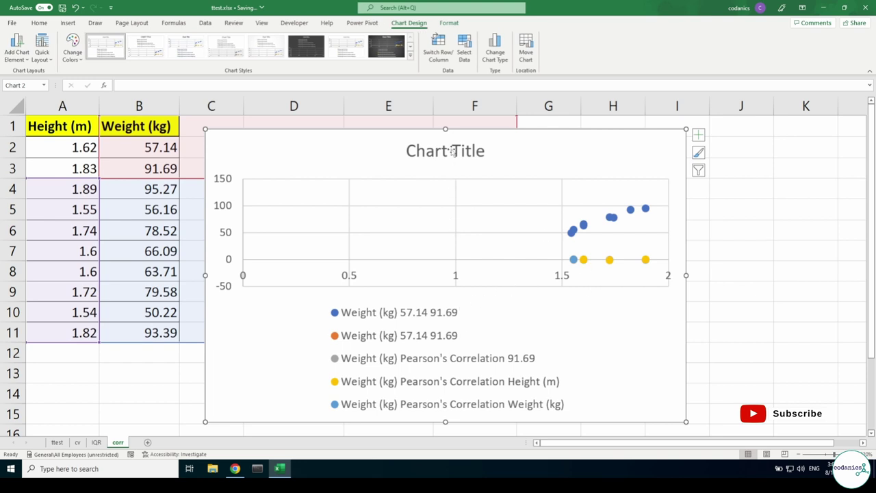
{"action": "left_click_drag", "start_coordinate": [460, 141], "coordinate": [569, 161]}
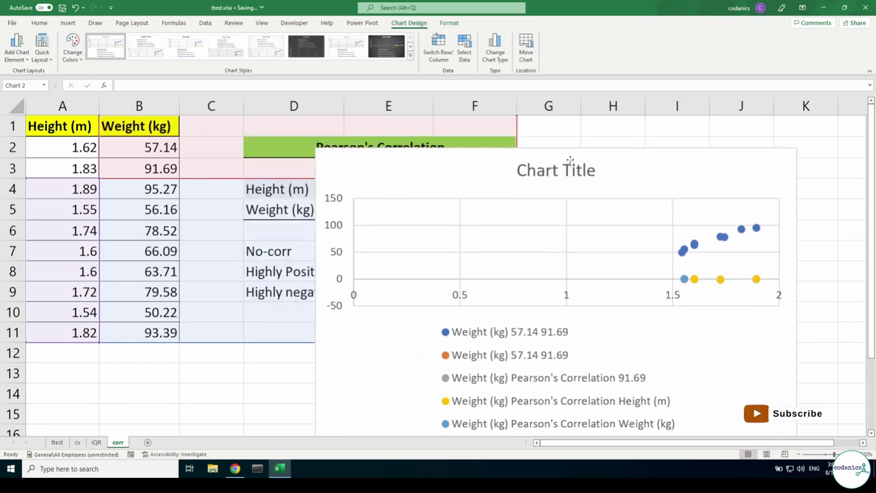
In Select Data Source, remove the existing series and add a new one from column A
{"action": "right_click", "coordinate": [485, 256]}
{"action": "left_click", "coordinate": [512, 315]}
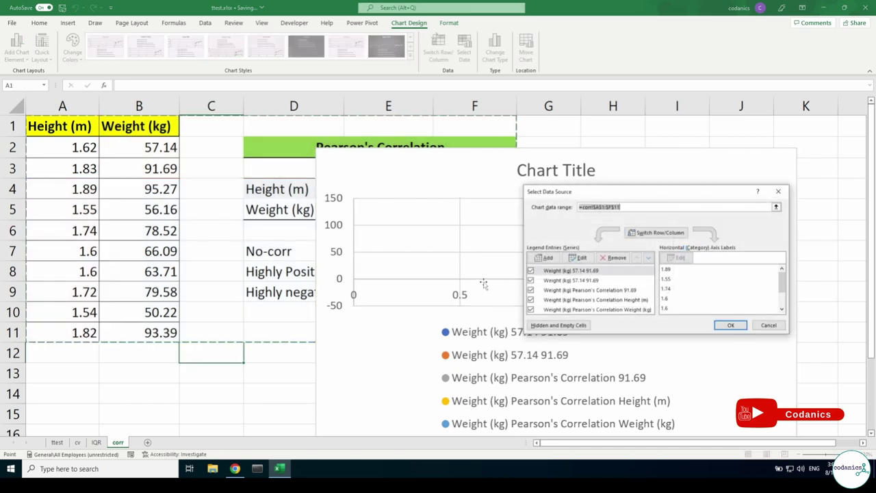
{"action": "left_click", "coordinate": [615, 258]}
{"action": "left_click", "coordinate": [614, 258]}
{"action": "left_click", "coordinate": [614, 258]}
{"action": "left_click", "coordinate": [614, 258]}
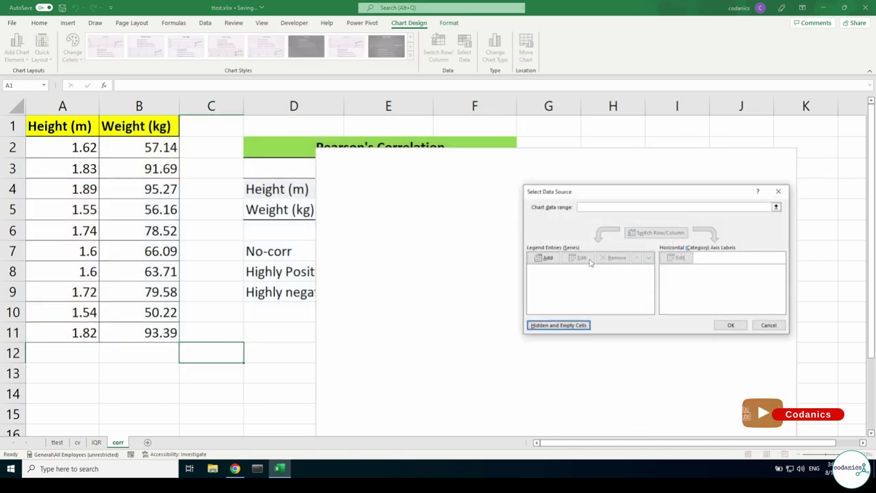
{"action": "left_click", "coordinate": [545, 258]}
{"action": "left_click_drag", "start_coordinate": [87, 148], "coordinate": [72, 330]}
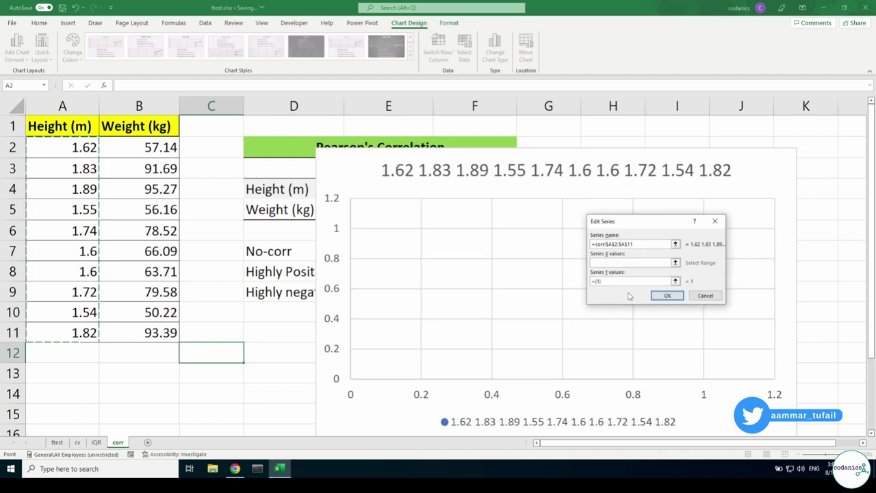
Set the series name reference and the X values to heights A2:A11
{"action": "left_click", "coordinate": [675, 244]}
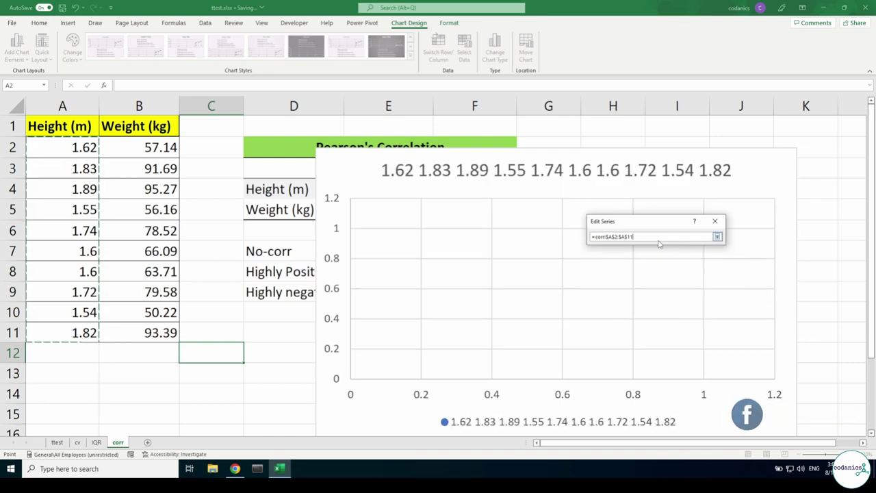
{"action": "left_click_drag", "start_coordinate": [659, 237], "coordinate": [592, 237]}
{"action": "key", "text": "BackSpace"}
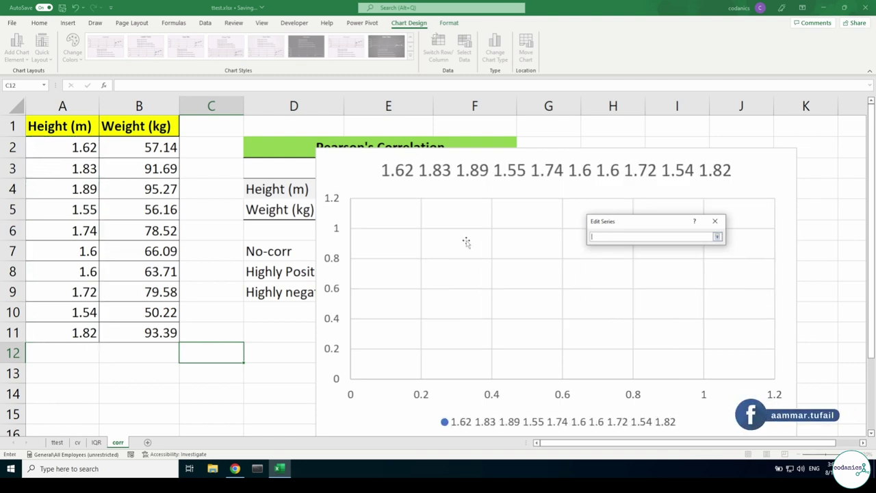
{"action": "left_click", "coordinate": [43, 128]}
{"action": "left_click", "coordinate": [714, 236]}
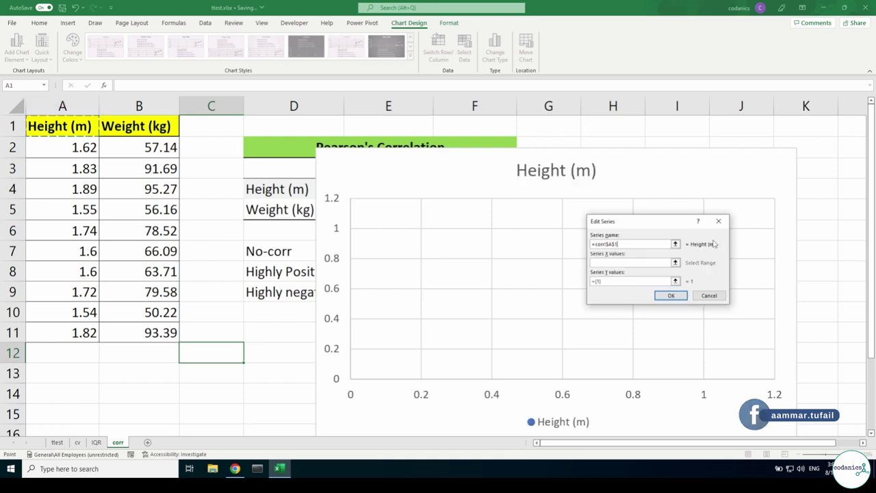
{"action": "left_click_drag", "start_coordinate": [41, 150], "coordinate": [55, 334]}
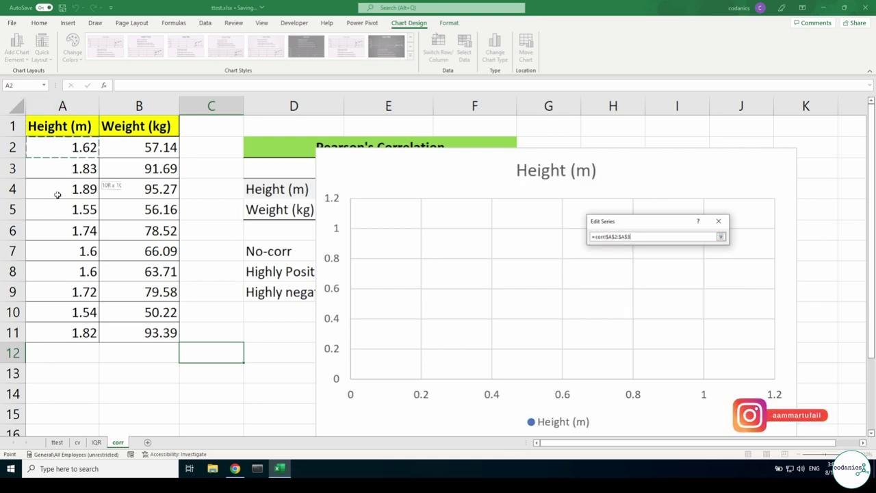
Set the Y values to weights B2:B11, name the series Correlation, and confirm
{"action": "left_click", "coordinate": [625, 281]}
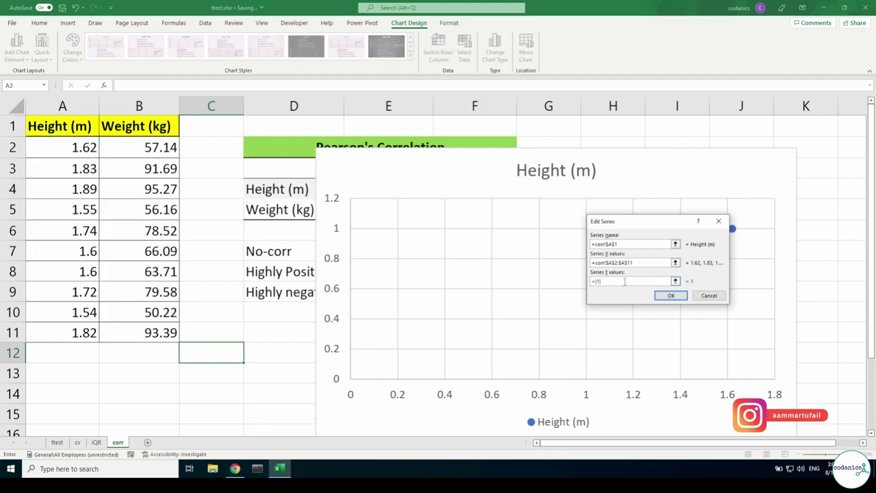
{"action": "key", "text": "BackSpace"}
{"action": "key", "text": "BackSpace"}
{"action": "key", "text": "BackSpace"}
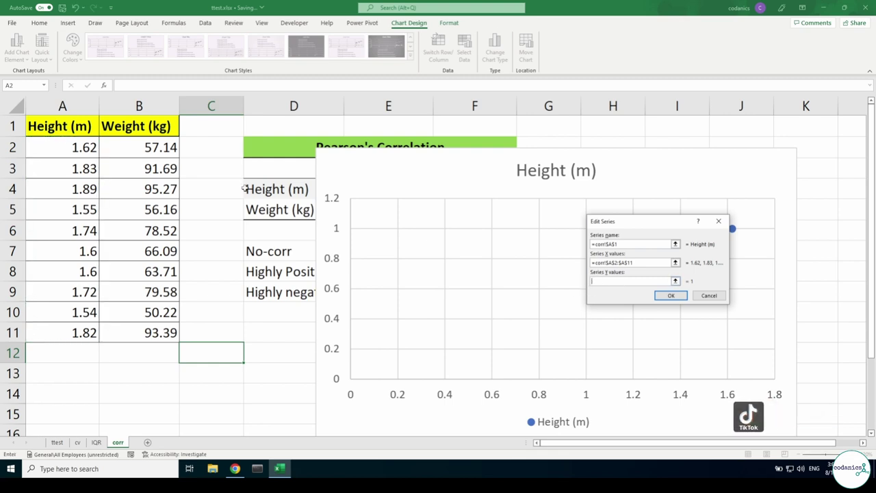
{"action": "left_click_drag", "start_coordinate": [151, 149], "coordinate": [149, 332]}
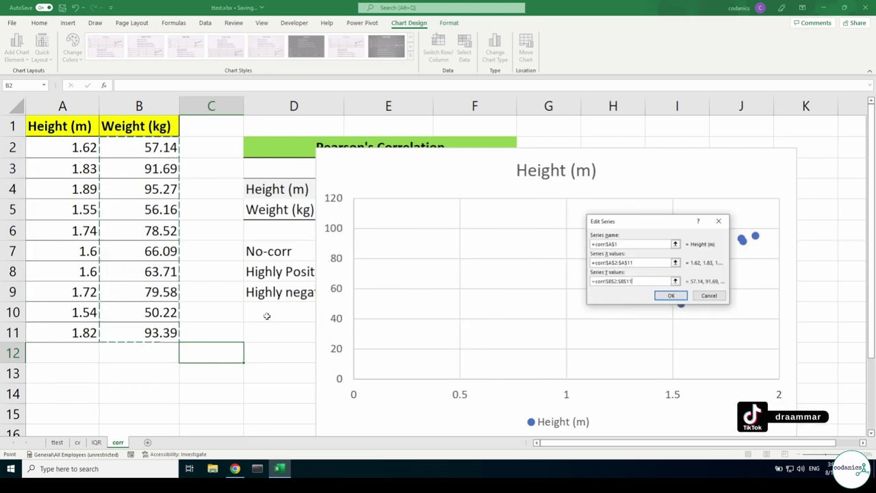
{"action": "left_click_drag", "start_coordinate": [633, 245], "coordinate": [582, 246]}
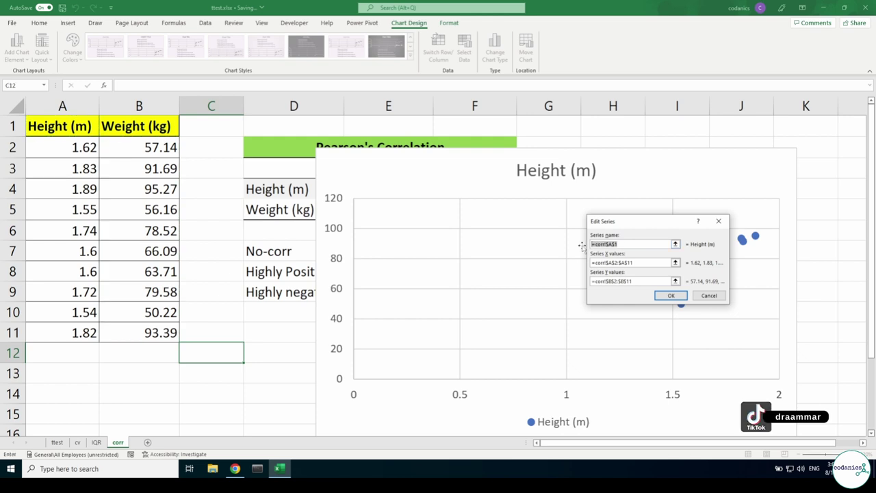
{"action": "key", "text": "BackSpace"}
{"action": "type", "text": "Correlation"}
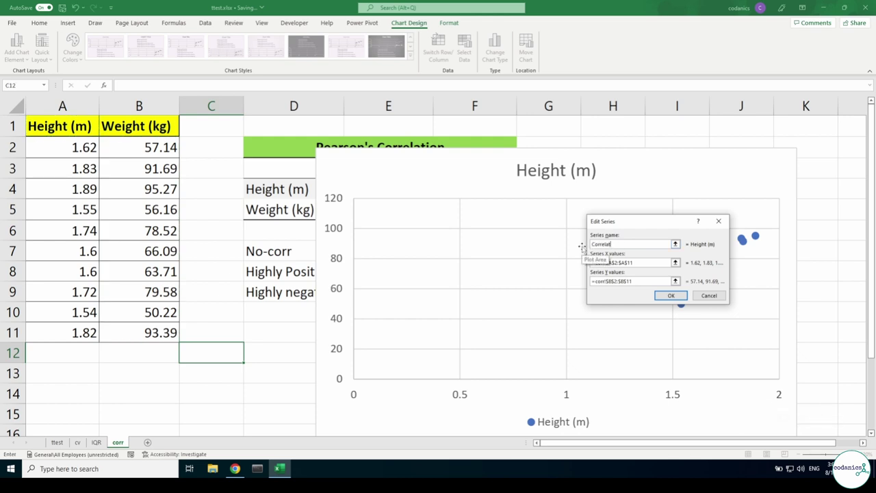
{"action": "left_click", "coordinate": [670, 297]}
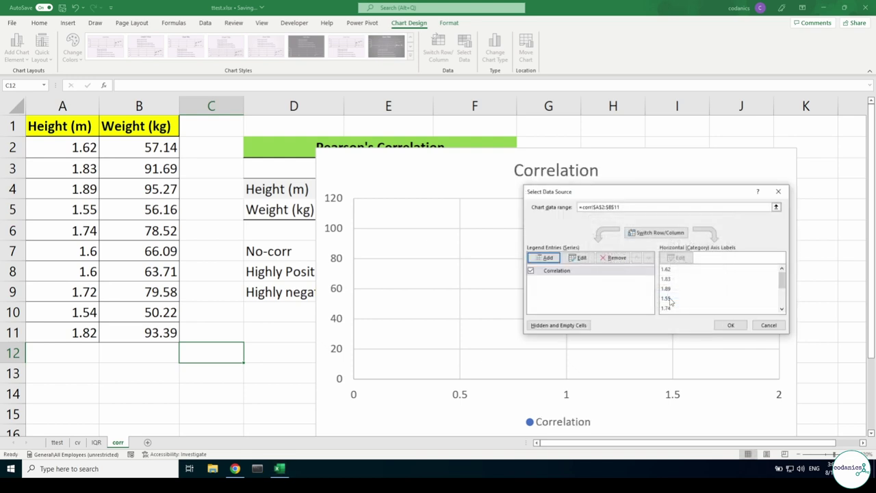
{"action": "left_click", "coordinate": [730, 326]}
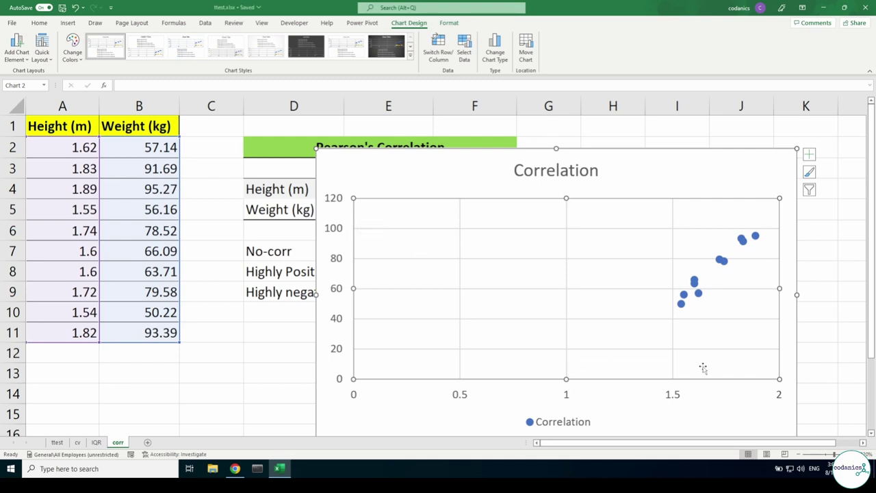
Close the Format Axis pane and deselect the chart
{"action": "left_click", "coordinate": [468, 396]}
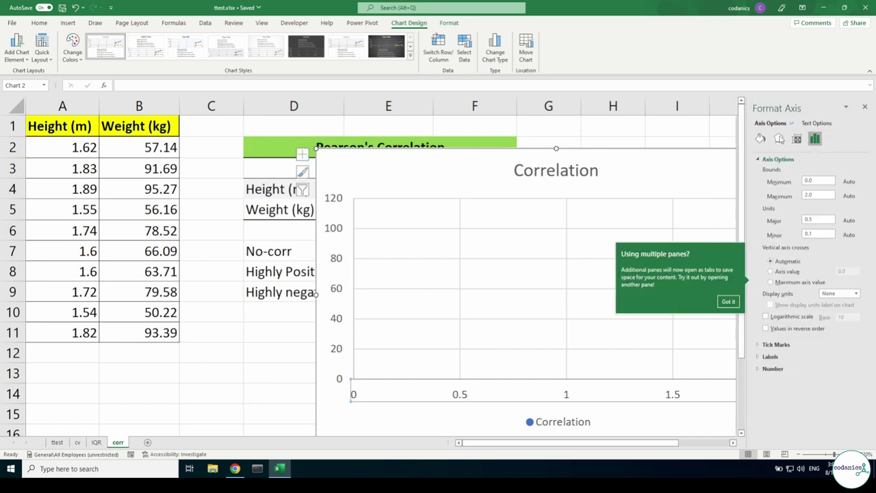
{"action": "left_click", "coordinate": [865, 107]}
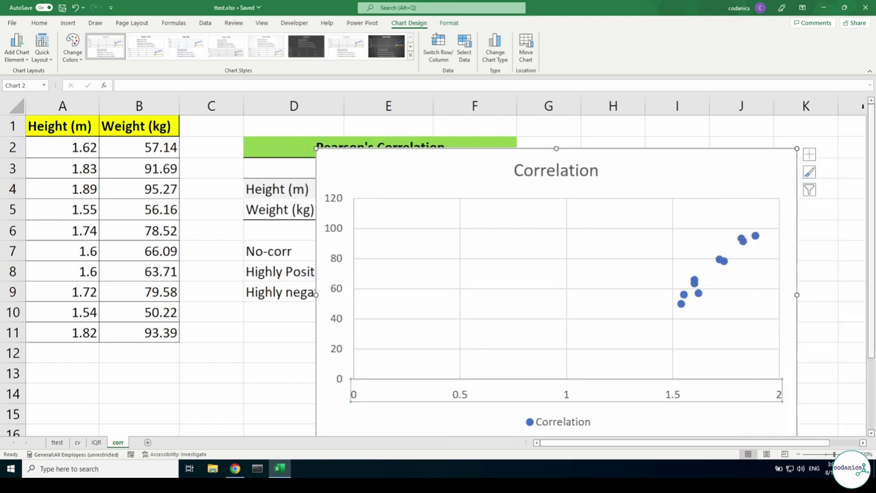
{"action": "left_click", "coordinate": [62, 148]}
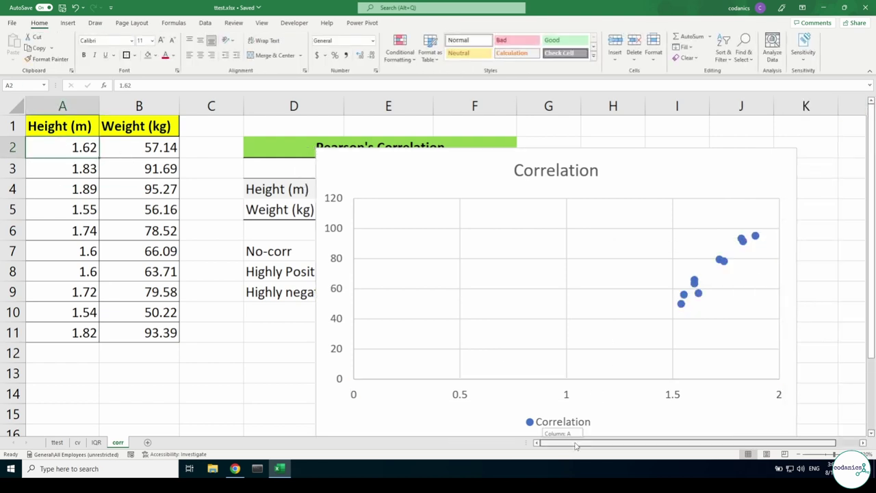
{"action": "mouse_move", "coordinate": [619, 443]}
{"action": "left_mouse_down"}
{"action": "mouse_move", "coordinate": [643, 451]}
{"action": "mouse_move", "coordinate": [619, 448]}
{"action": "left_mouse_up"}
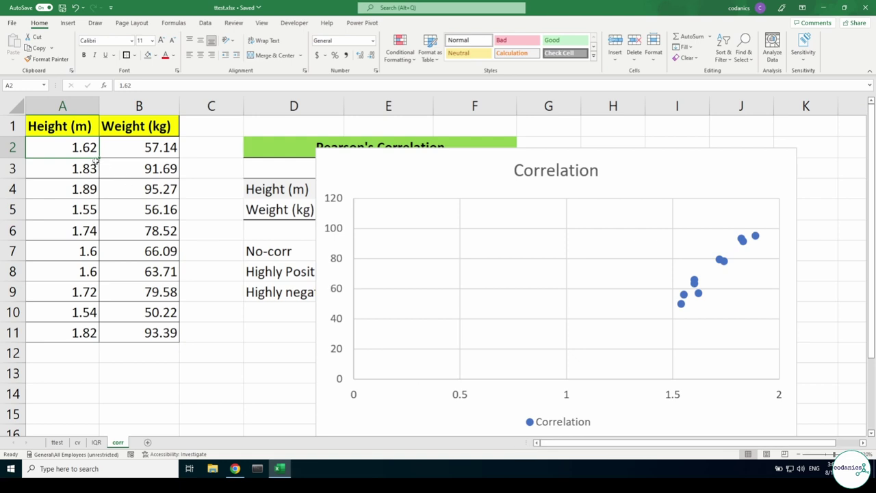
Sort the rows by Height (m) smallest to largest, running from 1.54 to 1.89
{"action": "left_click", "coordinate": [75, 129]}
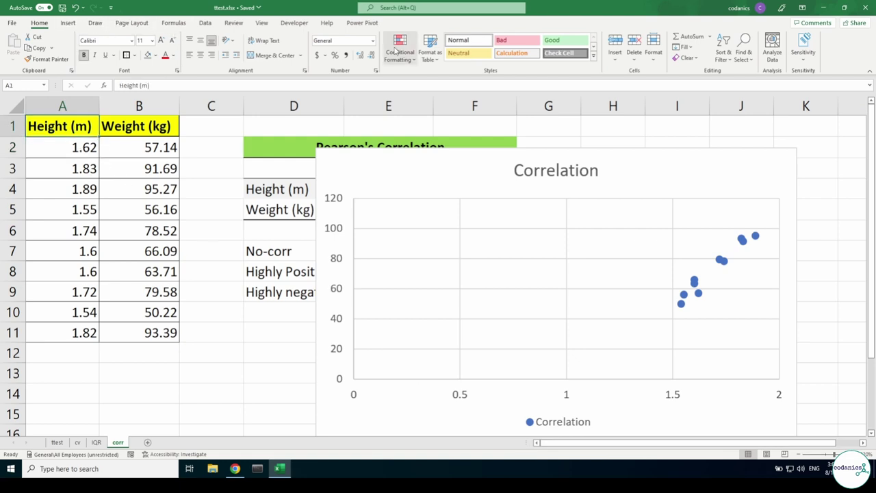
{"action": "left_click", "coordinate": [67, 22]}
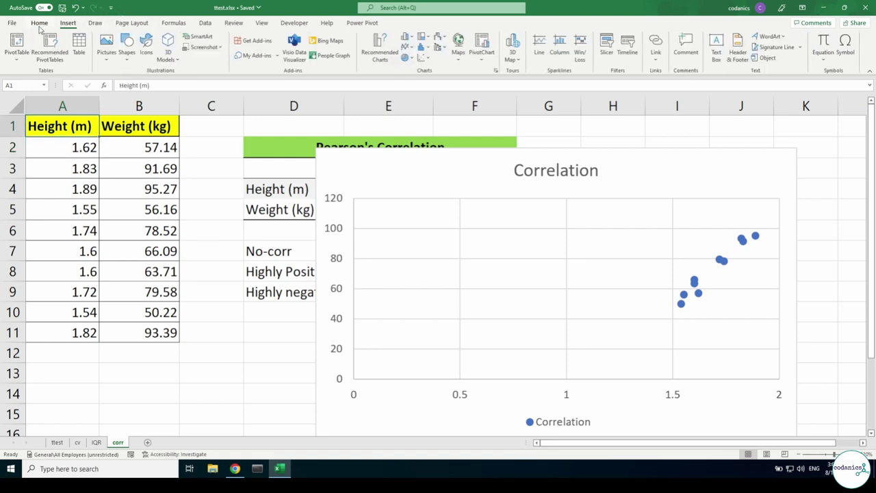
{"action": "left_click", "coordinate": [39, 23]}
{"action": "left_click", "coordinate": [206, 23]}
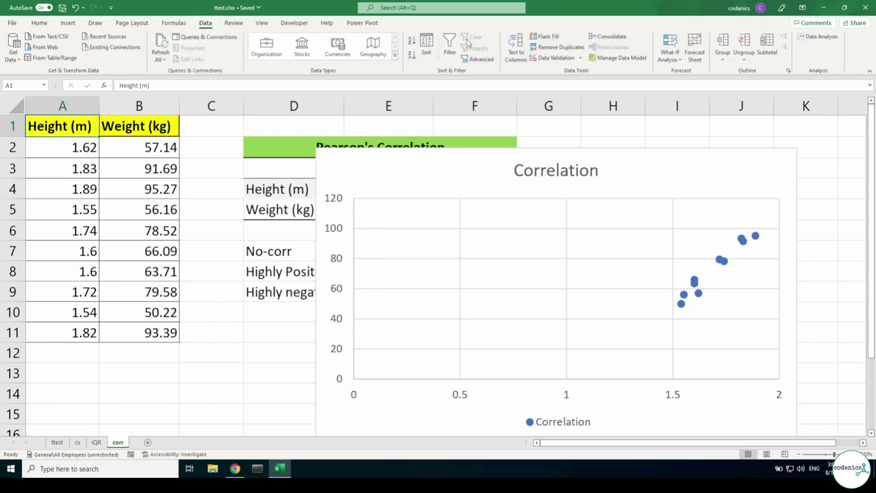
{"action": "left_click", "coordinate": [411, 39]}
{"action": "left_click", "coordinate": [67, 152]}
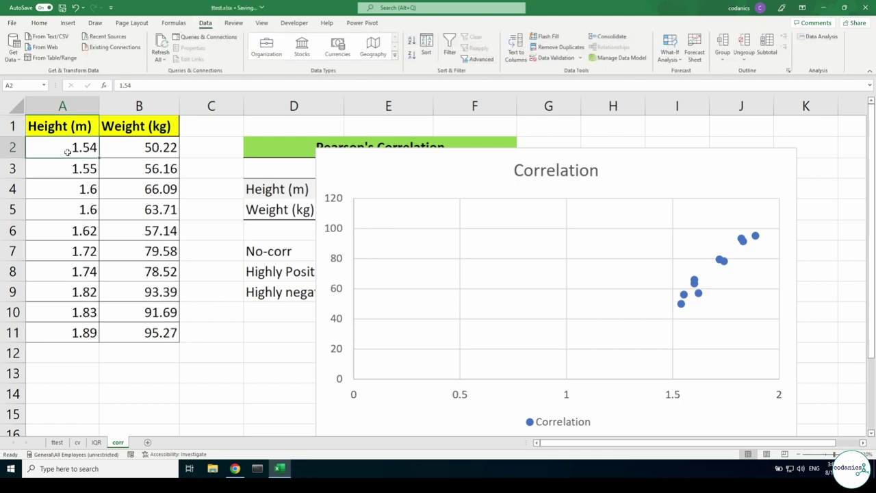
{"action": "left_click", "coordinate": [81, 331]}
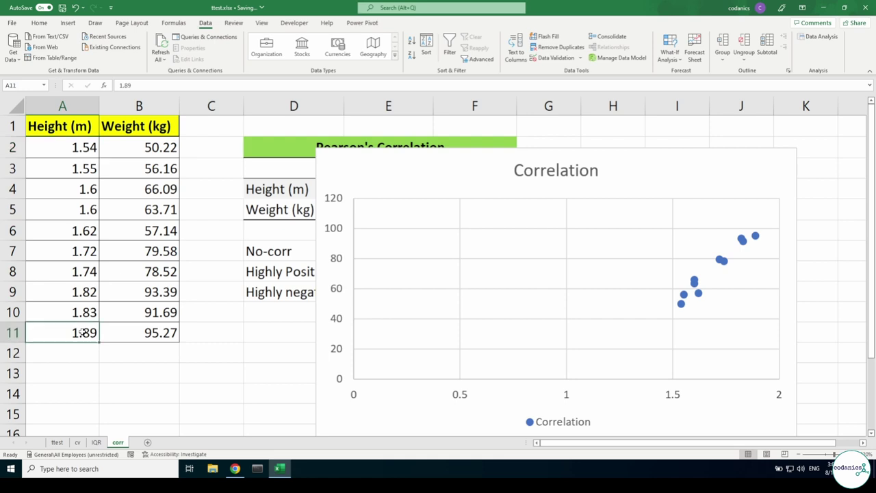
{"action": "double_click", "coordinate": [567, 395]}
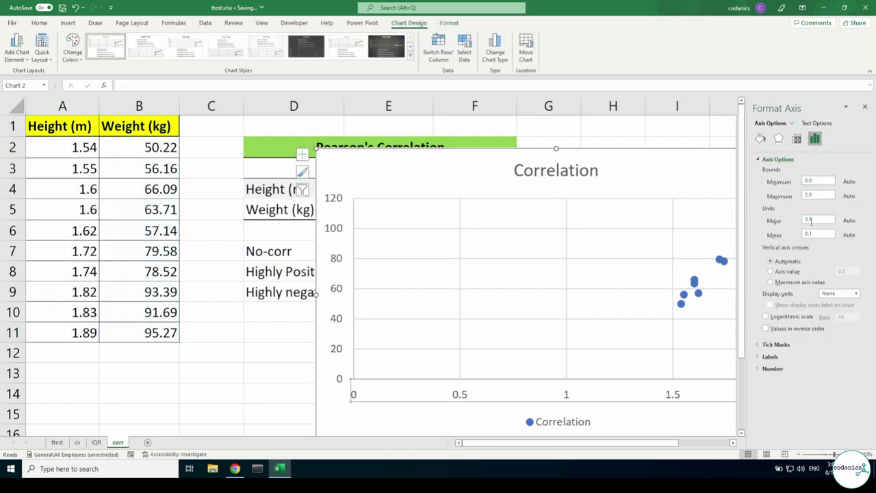
Set the height axis minimum to 1.5 and the weight axis bounds to 50–100
{"action": "left_click", "coordinate": [806, 183]}
{"action": "key", "text": "Tab"}
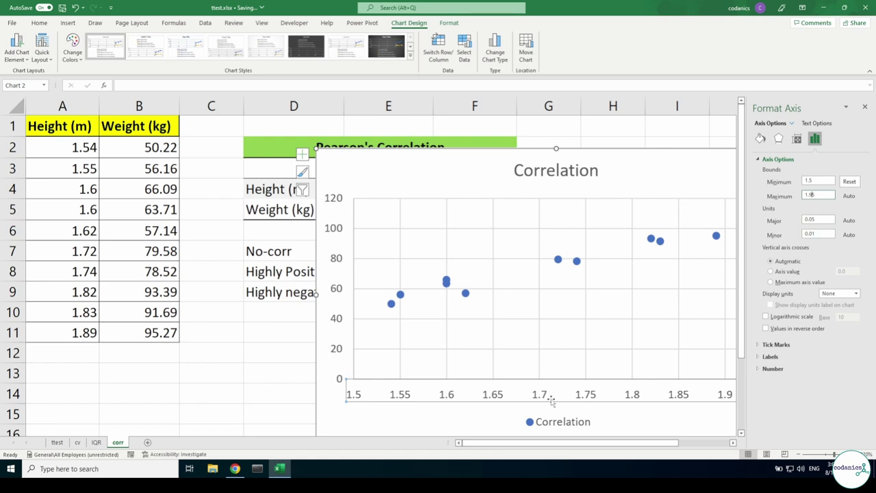
{"action": "left_click", "coordinate": [340, 328]}
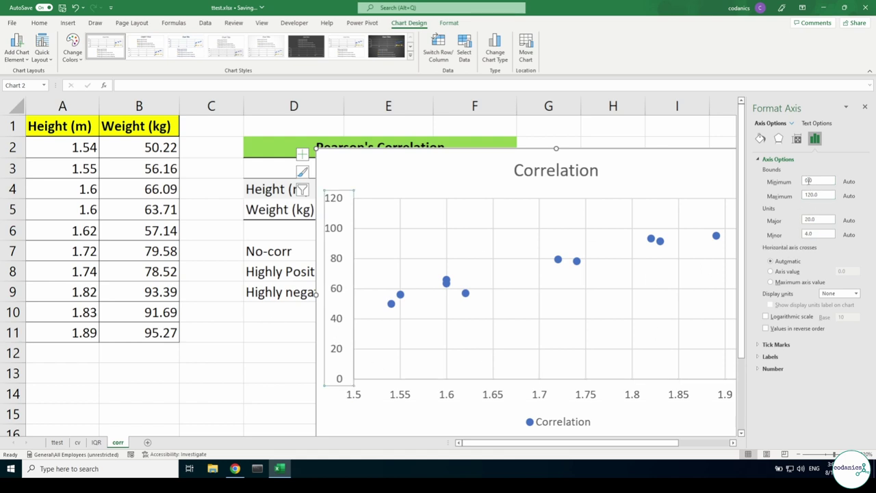
{"action": "left_click", "coordinate": [808, 181]}
{"action": "type", "text": "50"}
{"action": "left_click", "coordinate": [820, 196]}
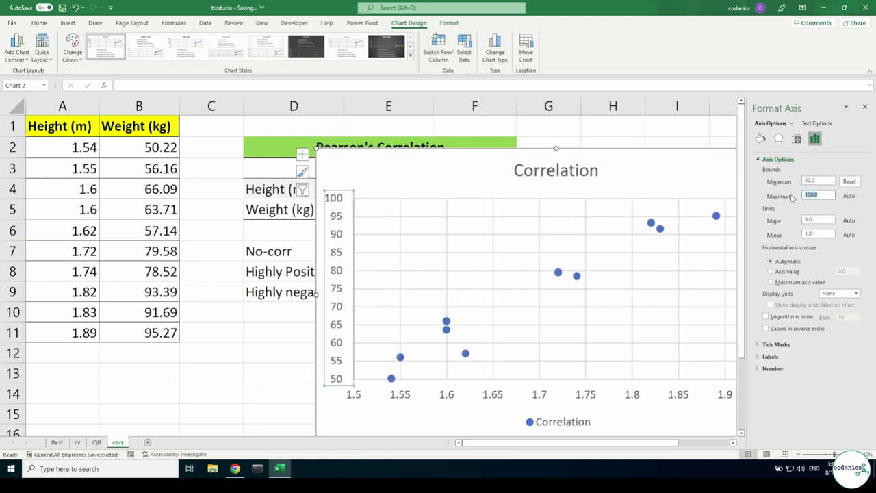
Close the formatting pane and shift the chart slightly left
{"action": "left_click", "coordinate": [579, 333]}
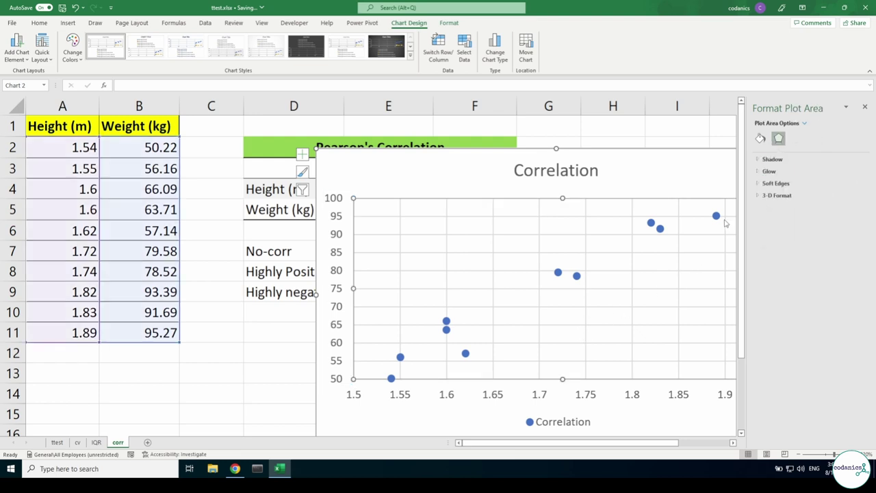
{"action": "left_click", "coordinate": [865, 109]}
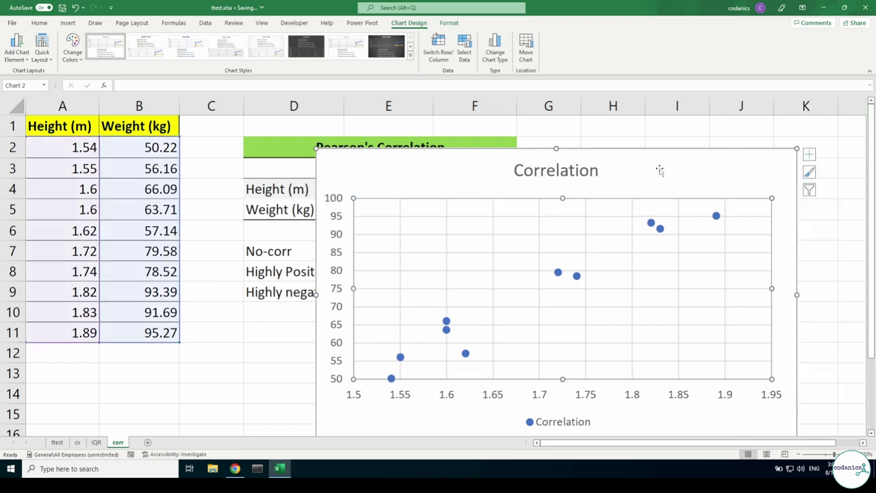
{"action": "left_click_drag", "start_coordinate": [659, 169], "coordinate": [619, 165]}
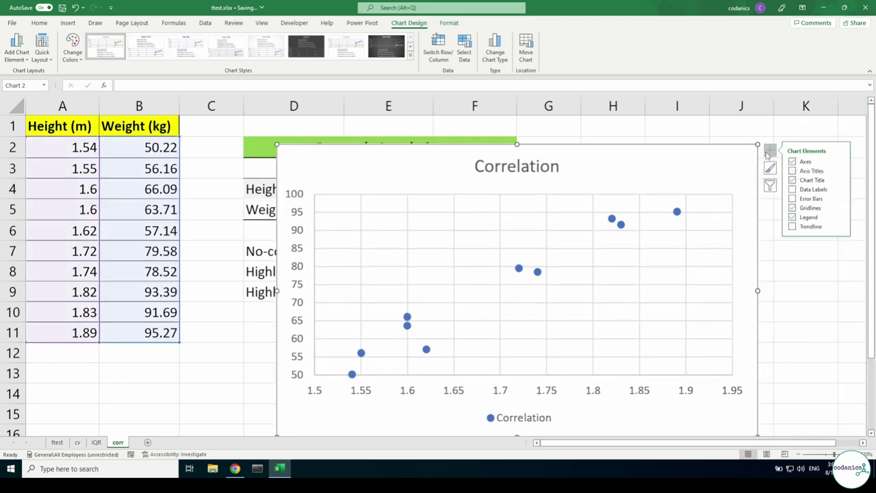
Add a dotted linear trendline from Chart Elements and bring up its More Options settings
{"action": "left_click", "coordinate": [771, 149]}
{"action": "left_click", "coordinate": [793, 227]}
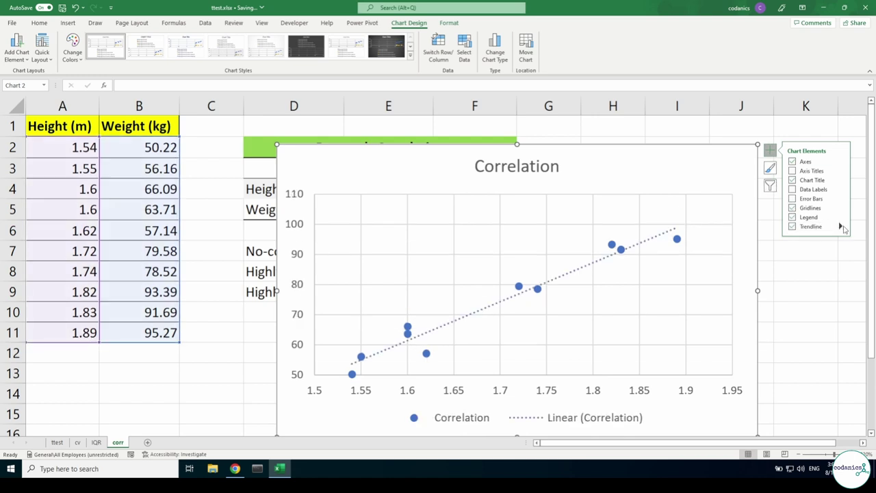
{"action": "left_click", "coordinate": [841, 226]}
{"action": "left_click", "coordinate": [756, 252]}
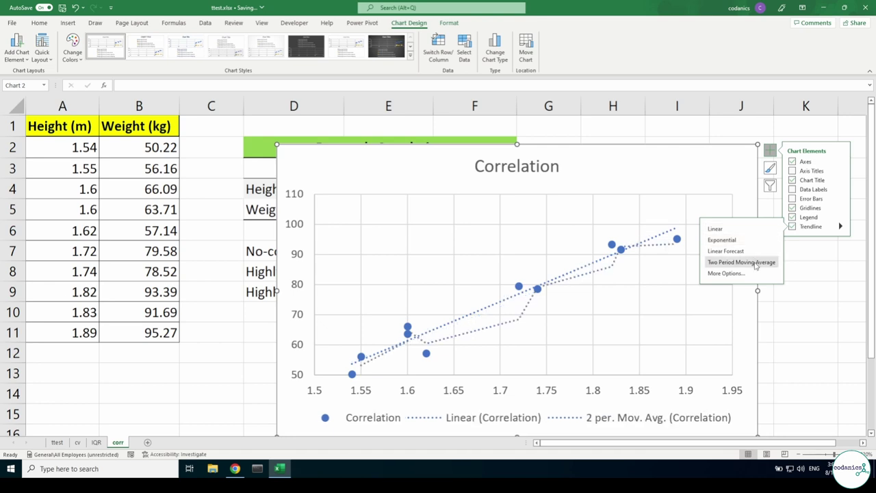
{"action": "left_click", "coordinate": [749, 273]}
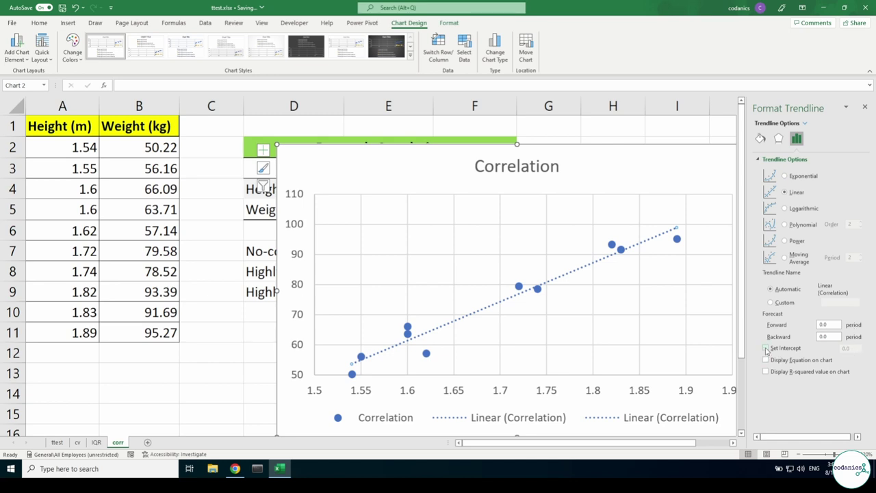
Display the equation y = 129.54x - 145.87 and R² = 0.9518 on the chart
{"action": "left_click", "coordinate": [766, 348]}
{"action": "left_click", "coordinate": [766, 349]}
{"action": "left_click", "coordinate": [767, 361]}
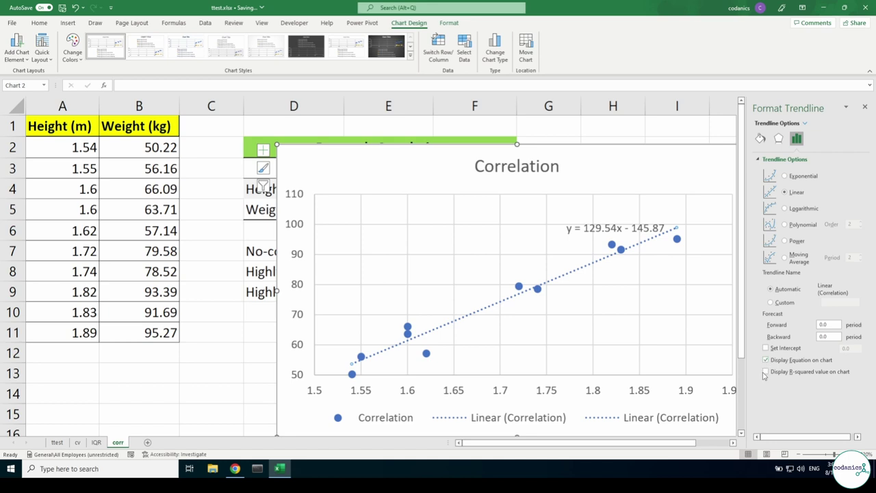
{"action": "left_click", "coordinate": [766, 372]}
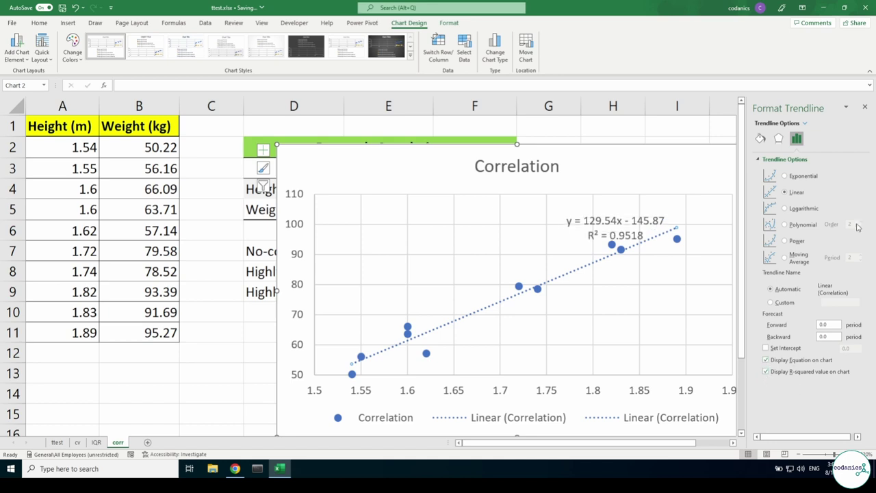
Close the trendline pane and delete the chart legend
{"action": "left_click", "coordinate": [866, 108]}
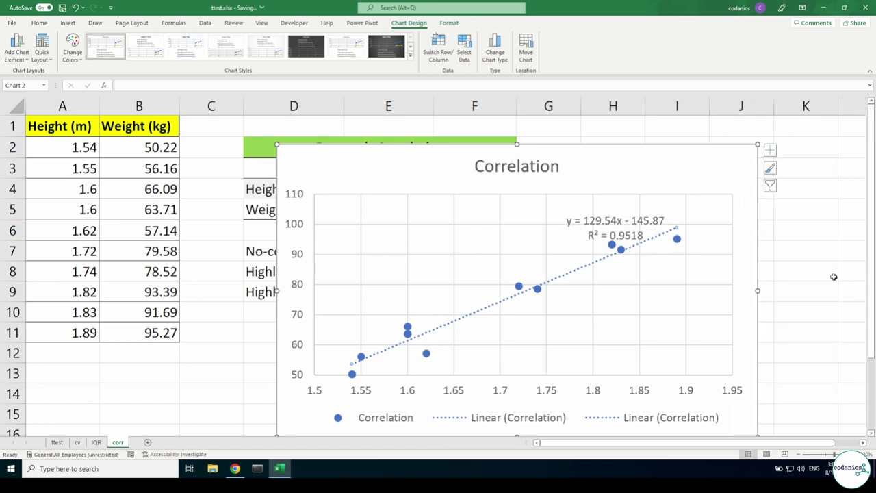
{"action": "left_click", "coordinate": [832, 284]}
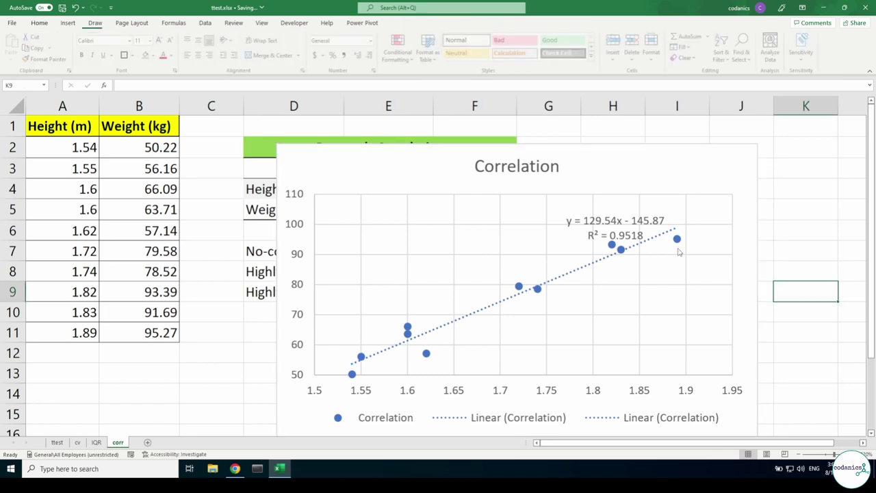
{"action": "left_click", "coordinate": [498, 396]}
{"action": "left_click", "coordinate": [500, 419]}
{"action": "scroll", "coordinate": [606, 367], "scroll_direction": "down", "scroll_amount": 1}
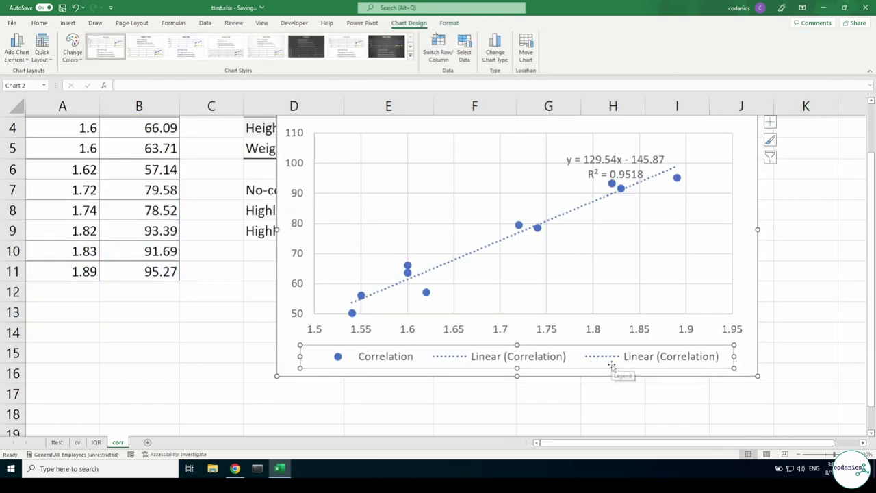
{"action": "key", "text": "Delete"}
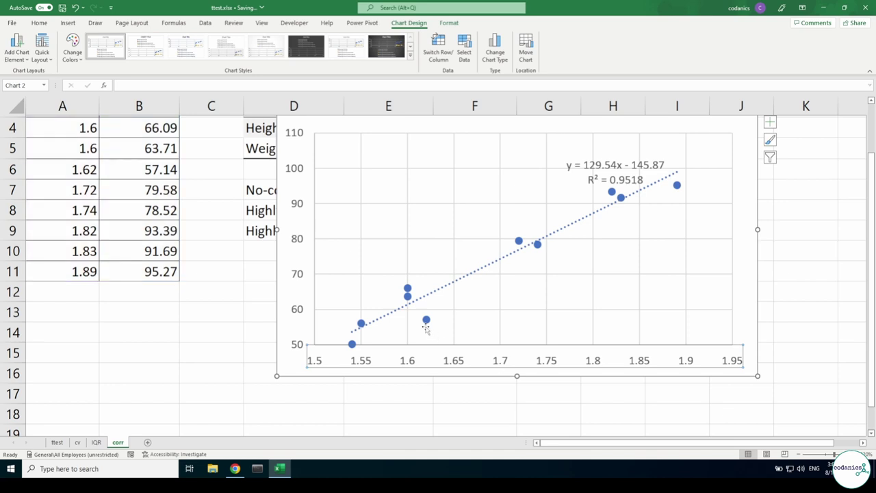
Move the chart to the right of the Pearson's Correlation table
{"action": "left_click", "coordinate": [298, 273]}
{"action": "scroll", "coordinate": [350, 267], "scroll_direction": "up", "scroll_amount": 1}
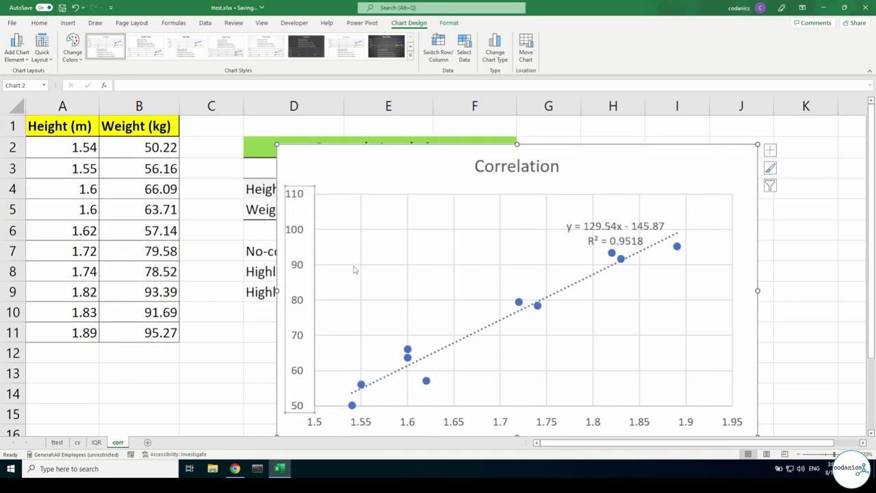
{"action": "scroll", "coordinate": [586, 255], "scroll_direction": "down", "scroll_amount": 1}
{"action": "scroll", "coordinate": [519, 244], "scroll_direction": "up", "scroll_amount": 3}
{"action": "scroll", "coordinate": [503, 240], "scroll_direction": "down", "scroll_amount": 1}
{"action": "scroll", "coordinate": [505, 245], "scroll_direction": "down", "scroll_amount": 1}
{"action": "scroll", "coordinate": [501, 242], "scroll_direction": "down", "scroll_amount": 1}
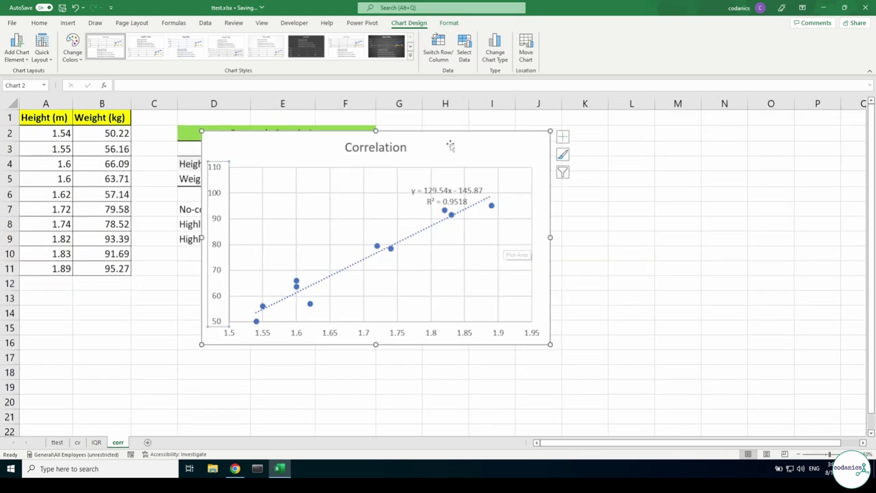
{"action": "left_click_drag", "start_coordinate": [450, 142], "coordinate": [629, 137]}
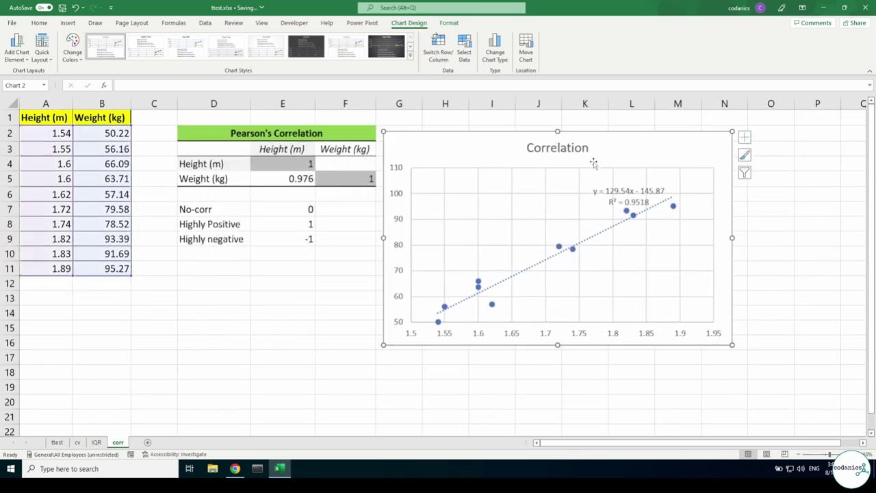
{"action": "scroll", "coordinate": [675, 226], "scroll_direction": "up", "scroll_amount": 1}
{"action": "scroll", "coordinate": [678, 233], "scroll_direction": "up", "scroll_amount": 1}
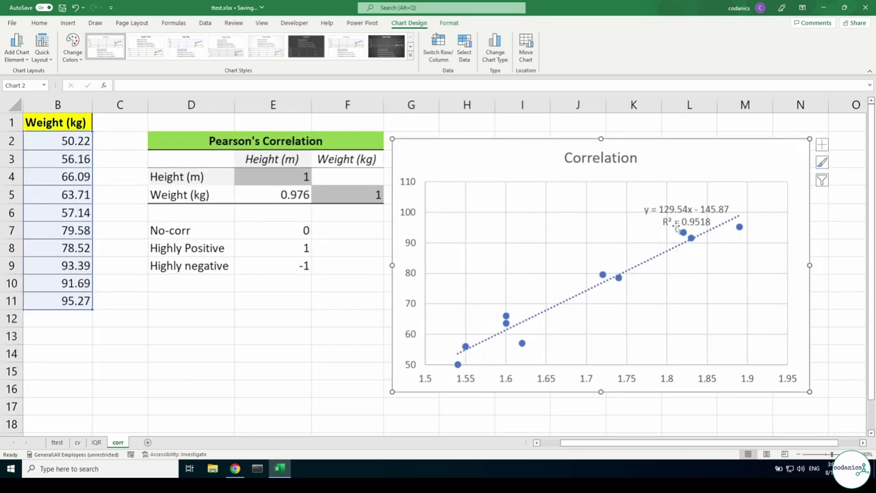
{"action": "scroll", "coordinate": [685, 336], "scroll_direction": "up", "scroll_amount": 1}
{"action": "left_click_drag", "start_coordinate": [664, 444], "coordinate": [684, 444]}
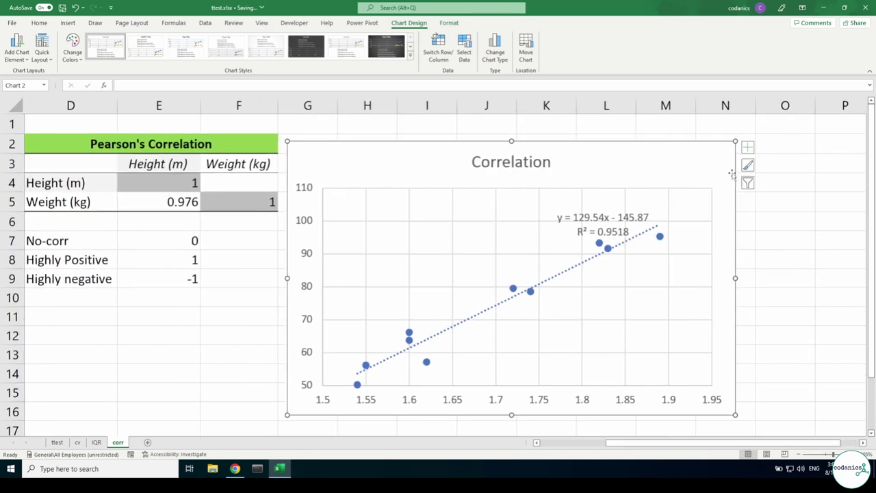
Add axis titles reading Height (m) on the horizontal and Weight (kg) on the vertical axis
{"action": "left_click", "coordinate": [749, 148]}
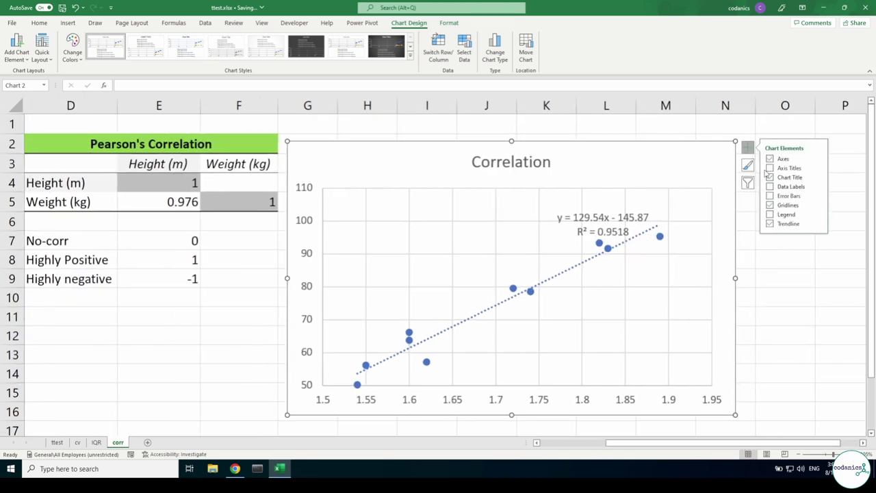
{"action": "left_click", "coordinate": [771, 168]}
{"action": "double_click", "coordinate": [527, 393]}
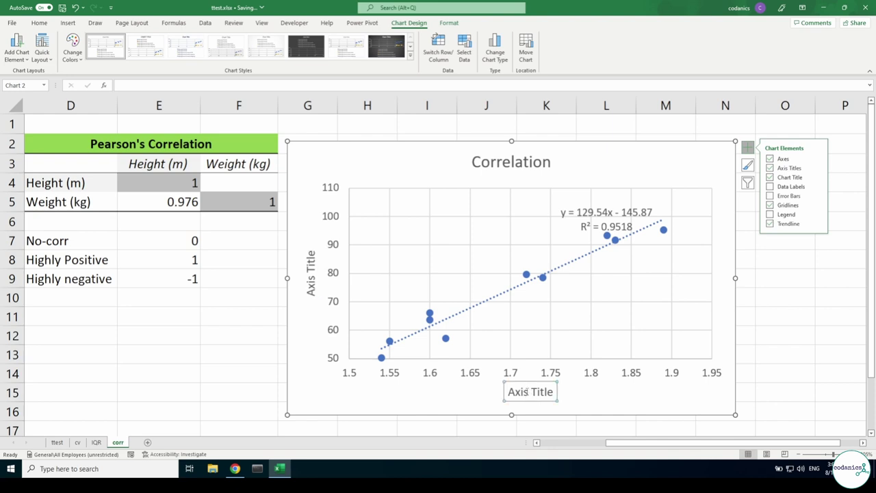
{"action": "double_click", "coordinate": [517, 392]}
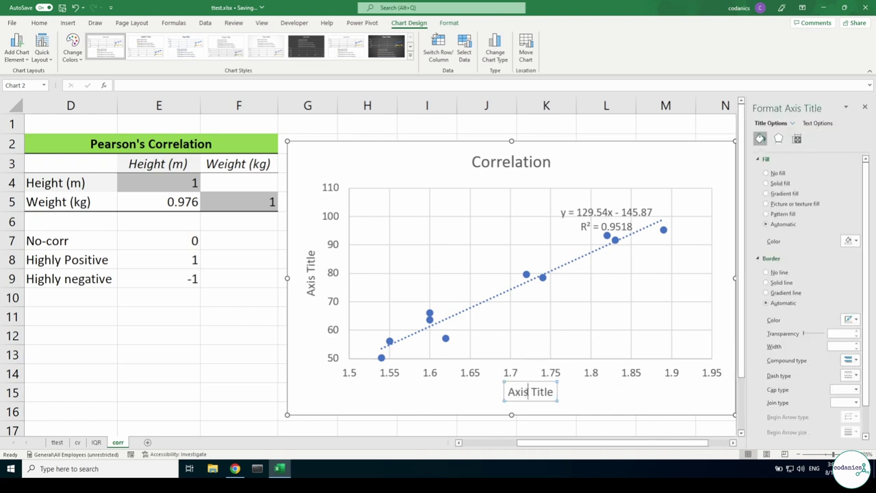
{"action": "triple_click", "coordinate": [531, 391]}
{"action": "type", "text": "Height"}
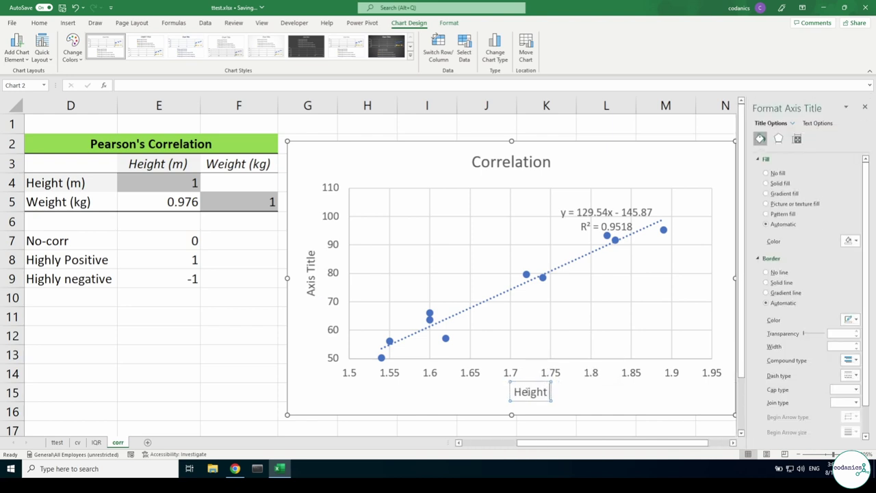
{"action": "type", "text": " (m)"}
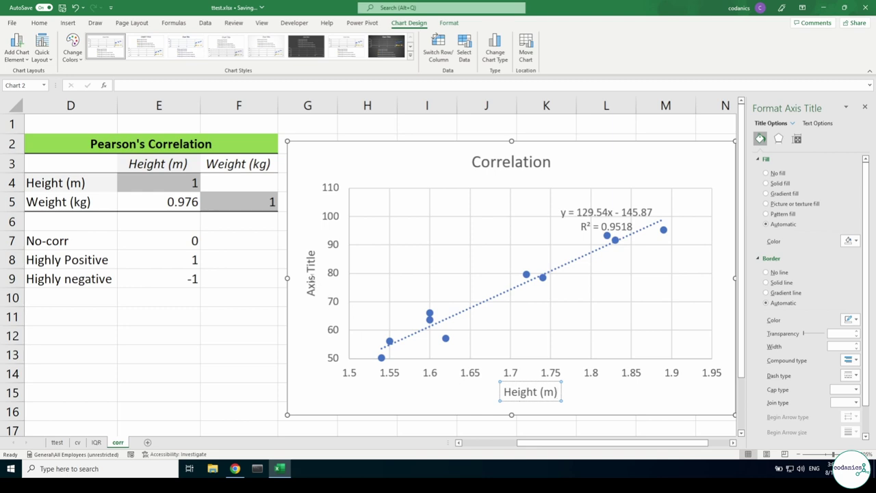
{"action": "left_click", "coordinate": [311, 273]}
{"action": "triple_click", "coordinate": [312, 273]}
{"action": "type", "text": "We"}
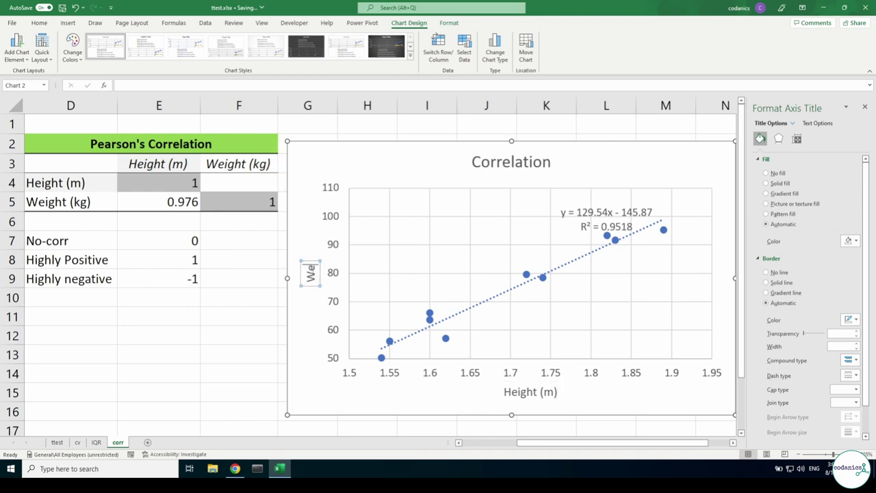
{"action": "type", "text": "ight"}
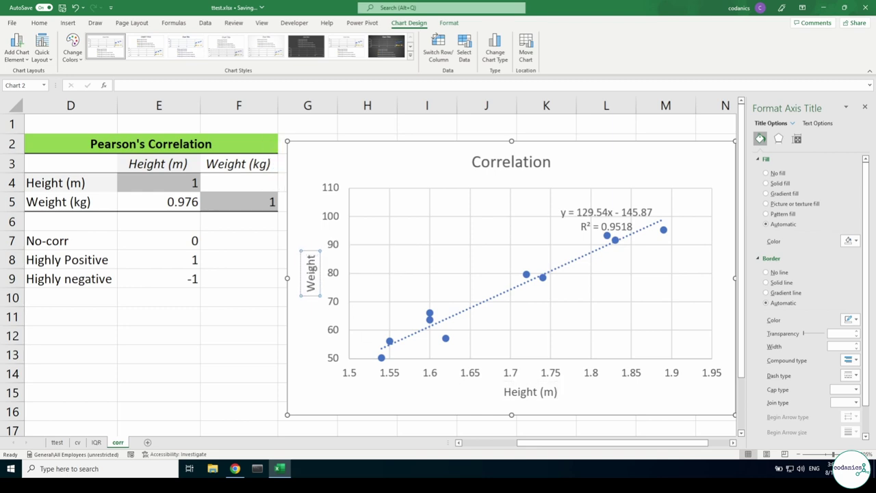
{"action": "type", "text": " (kg)"}
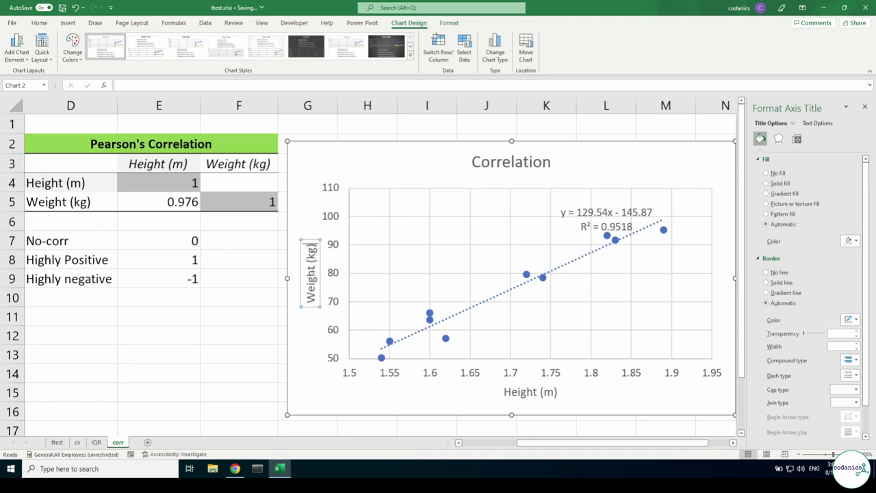
Delete the horizontal and vertical gridlines from the plot
{"action": "left_click", "coordinate": [607, 395]}
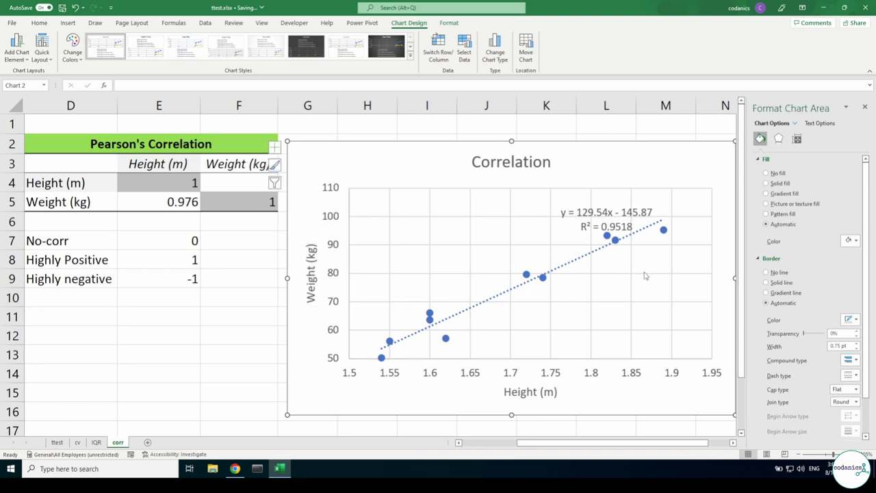
{"action": "left_click", "coordinate": [644, 272]}
{"action": "key", "text": "Delete"}
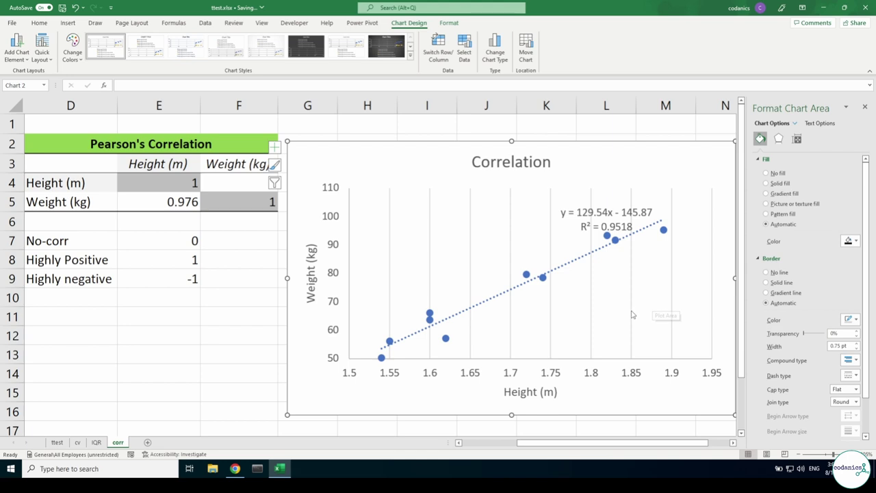
{"action": "left_click", "coordinate": [631, 313]}
{"action": "key", "text": "Delete"}
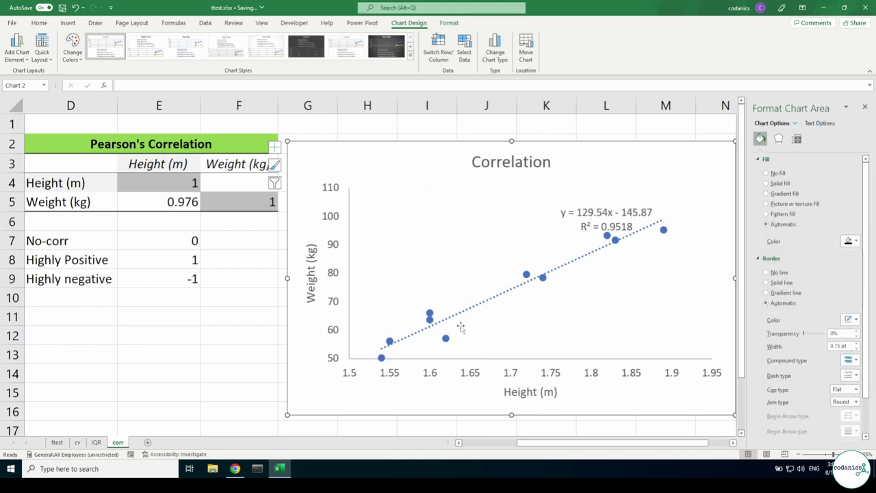
Move the trendline equation label to the plot's upper left and select its text
{"action": "left_click", "coordinate": [578, 225]}
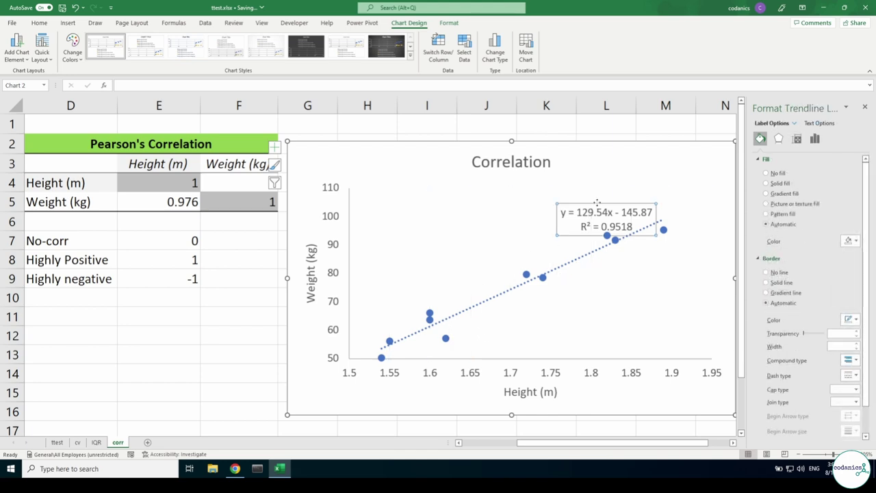
{"action": "left_click_drag", "start_coordinate": [597, 203], "coordinate": [411, 195]}
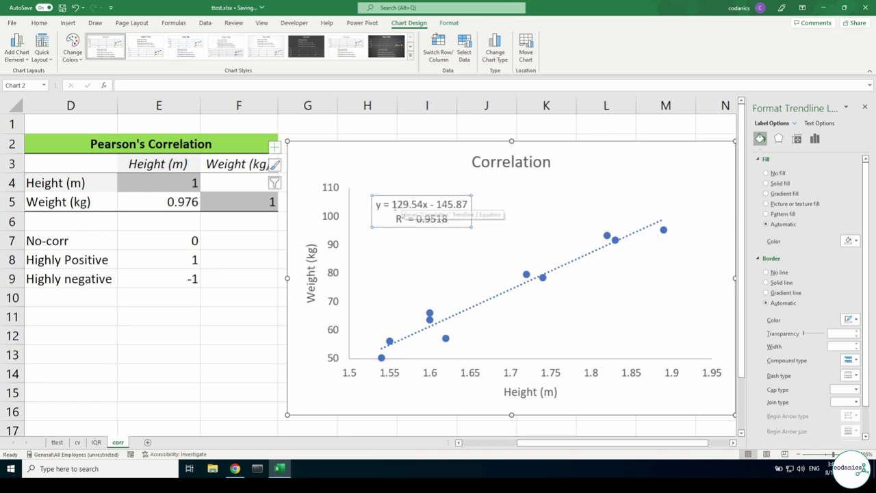
{"action": "left_click", "coordinate": [404, 218]}
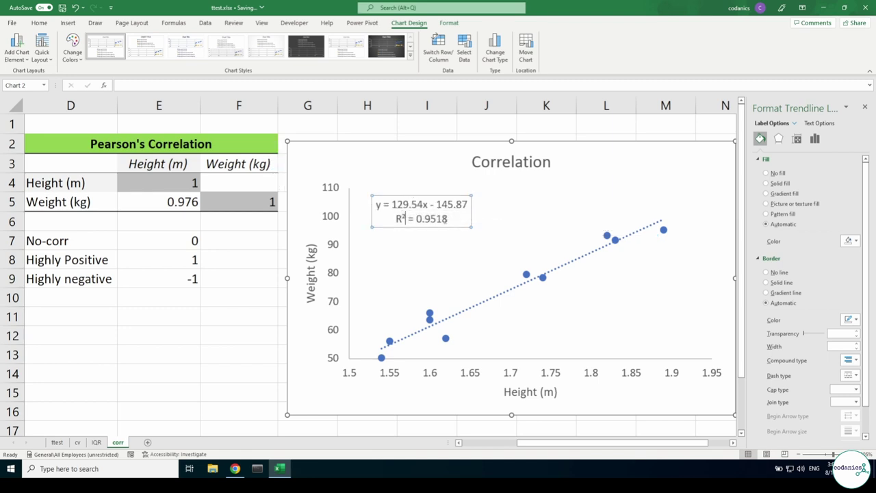
{"action": "key", "text": "ctrl+a"}
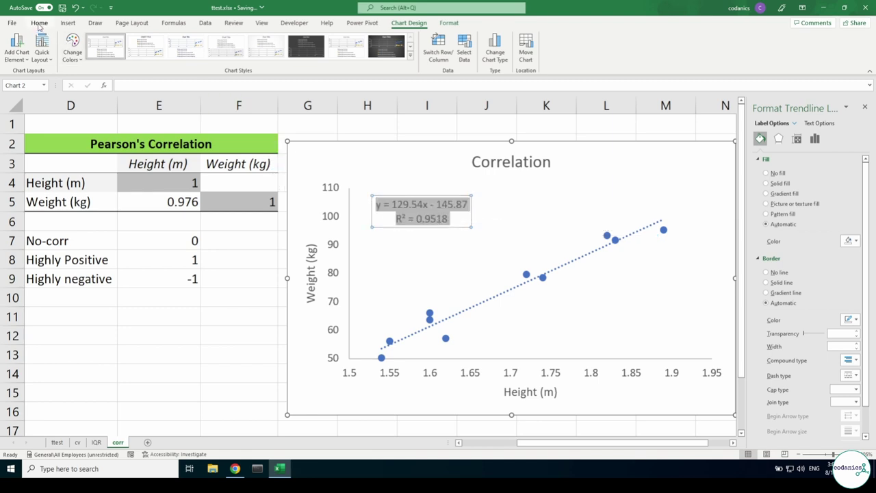
Set the equation label font to Times New Roman and enlarge it to size 10
{"action": "left_click", "coordinate": [39, 22]}
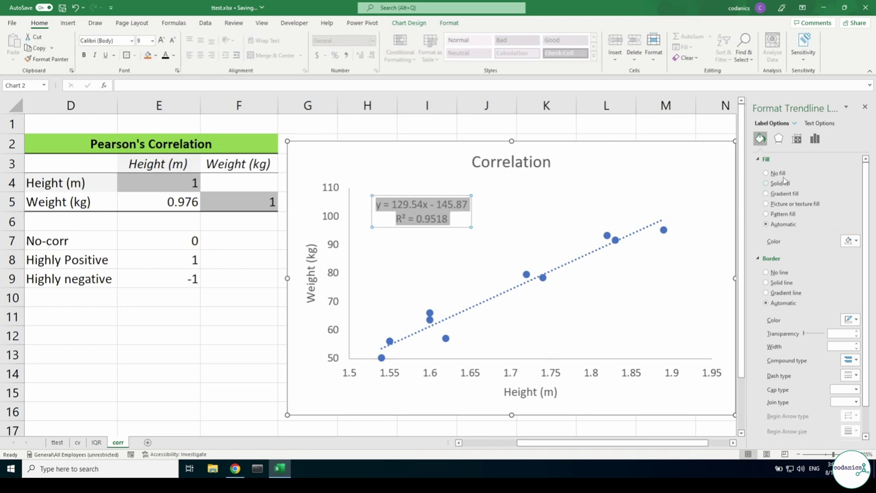
{"action": "left_click", "coordinate": [117, 41]}
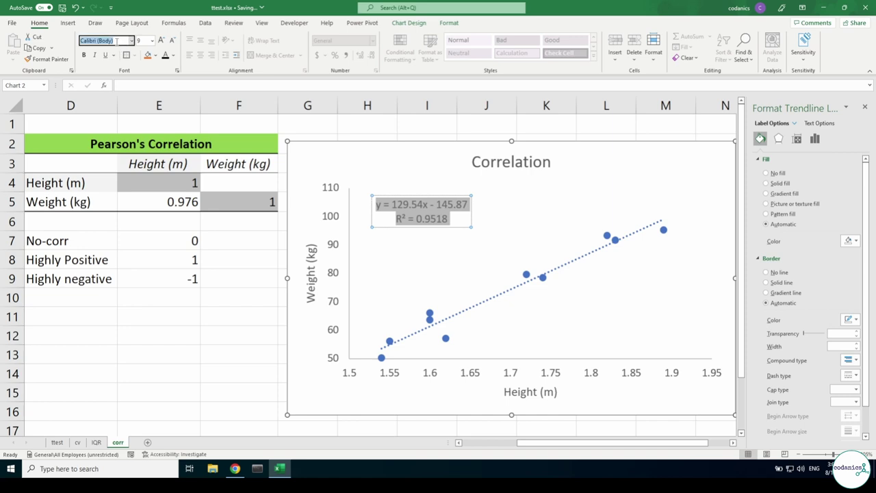
{"action": "type", "text": "Times New Roman"}
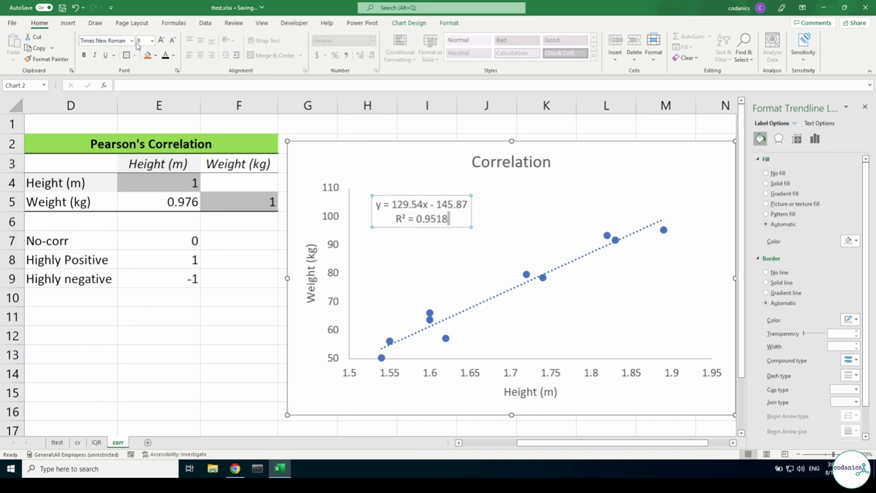
{"action": "key", "text": "Tab"}
{"action": "type", "text": "10"}
{"action": "left_click", "coordinate": [431, 205]}
{"action": "key", "text": "ctrl+a"}
{"action": "left_click", "coordinate": [111, 41]}
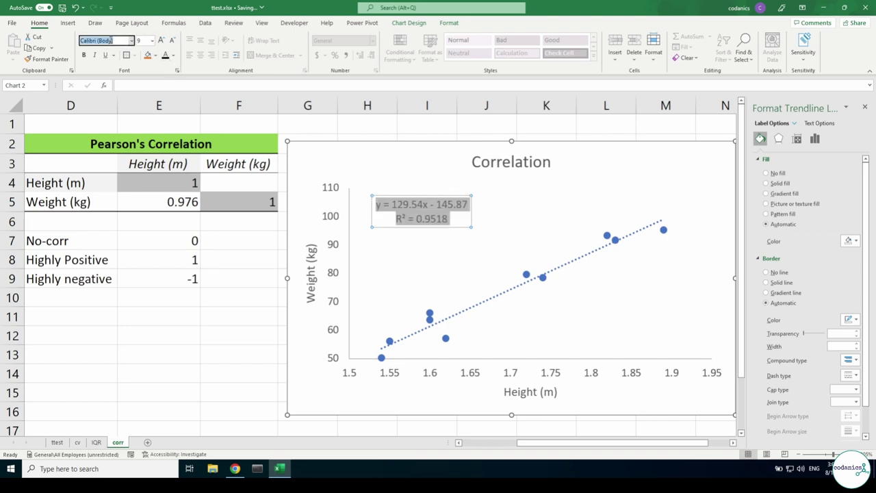
{"action": "type", "text": "Times New Roman"}
{"action": "key", "text": "Return"}
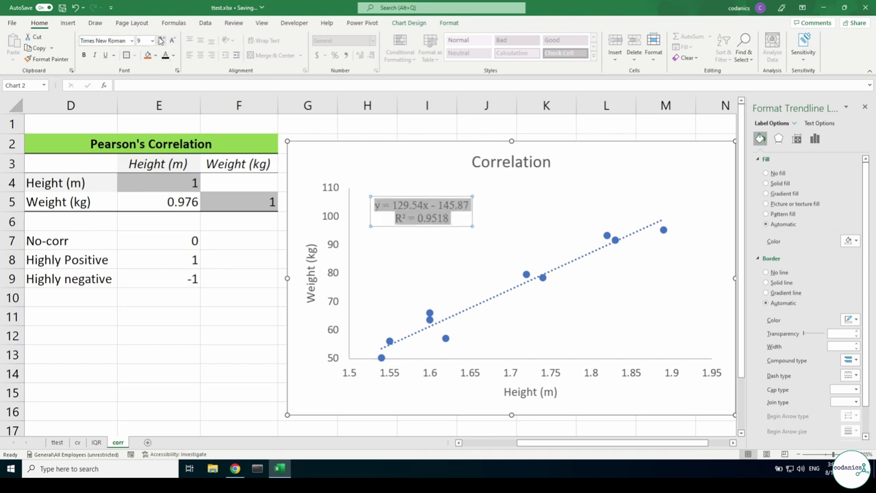
{"action": "left_click", "coordinate": [161, 41]}
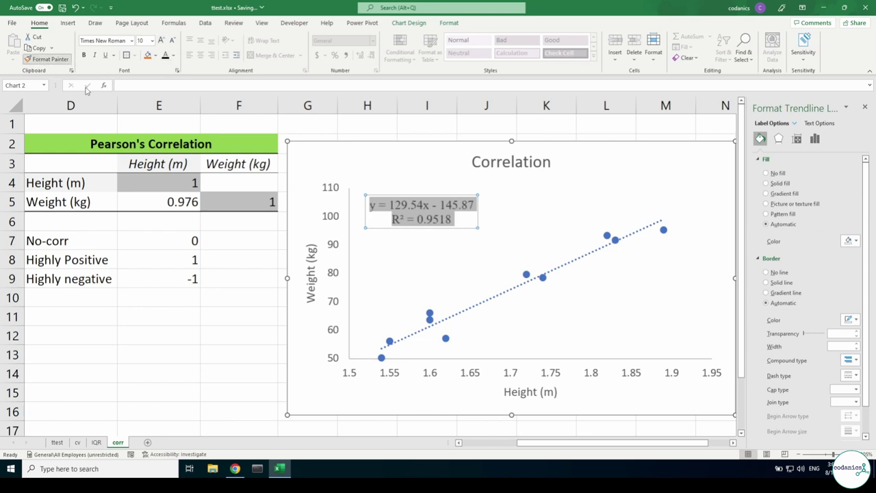
Copy the vertical axis's serif font to both axis titles and the height axis numbers
{"action": "left_click", "coordinate": [337, 241]}
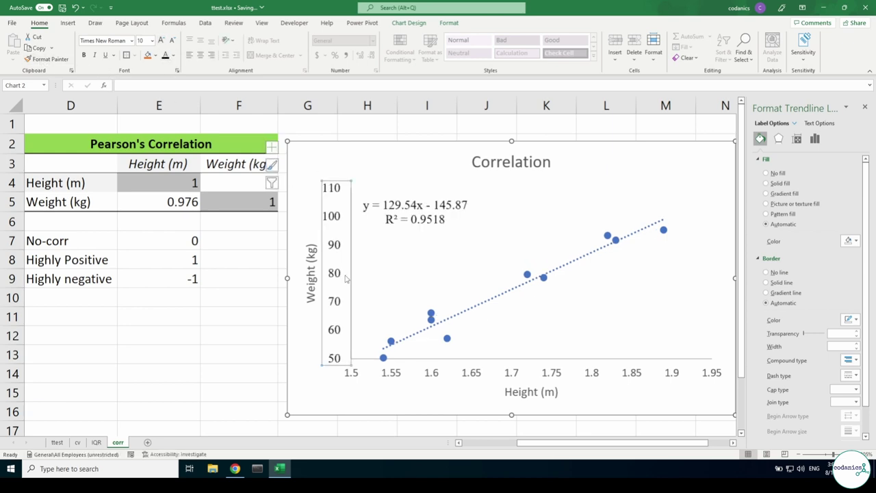
{"action": "double_click", "coordinate": [52, 60]}
{"action": "left_click", "coordinate": [312, 273]}
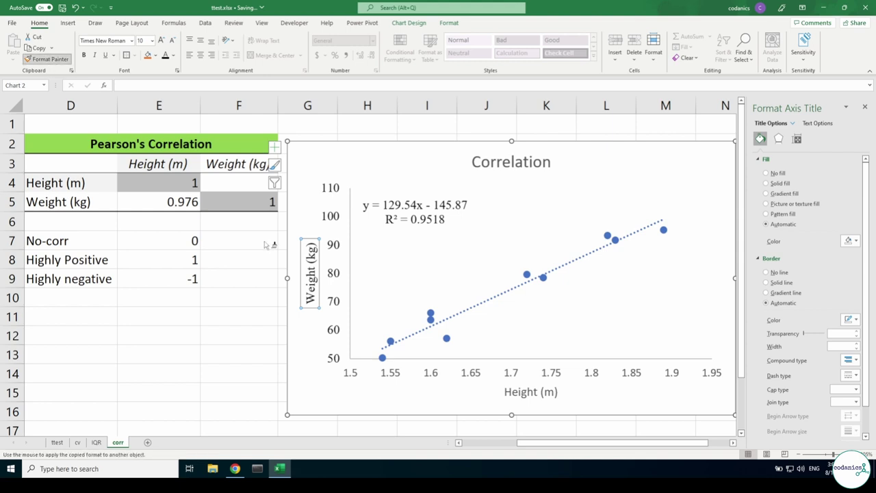
{"action": "left_click", "coordinate": [525, 396]}
{"action": "key", "text": "Escape"}
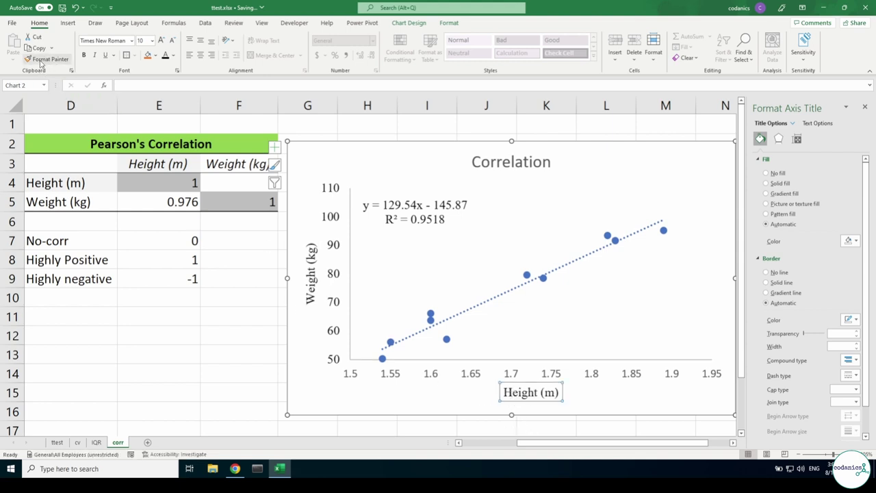
{"action": "left_click", "coordinate": [43, 60]}
{"action": "left_click", "coordinate": [541, 379]}
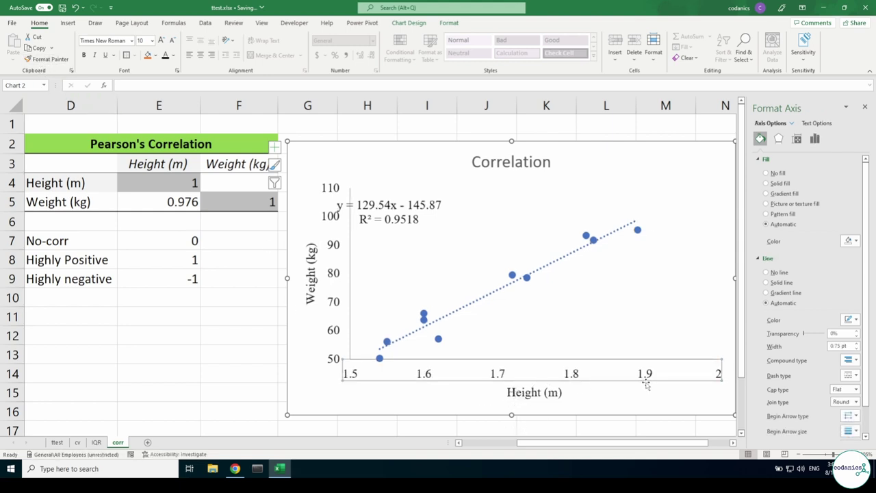
Move the equation label slightly right and colour its text light green
{"action": "left_click", "coordinate": [415, 200]}
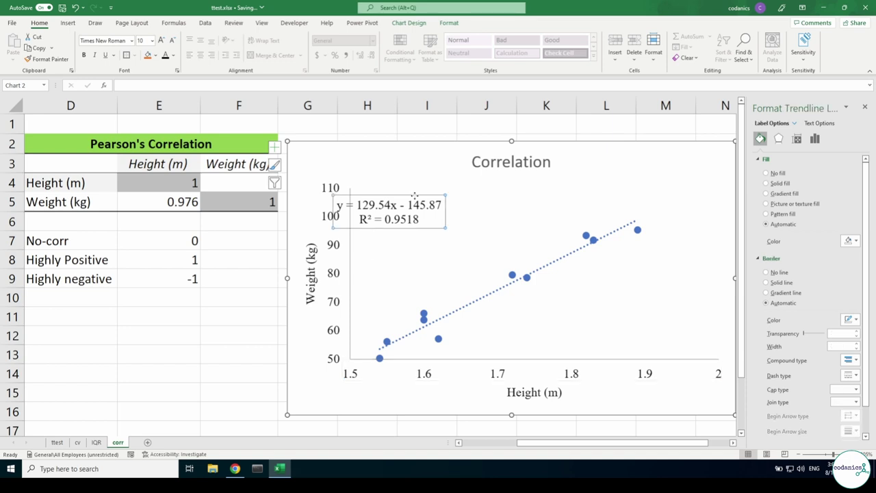
{"action": "left_click_drag", "start_coordinate": [414, 197], "coordinate": [469, 196]}
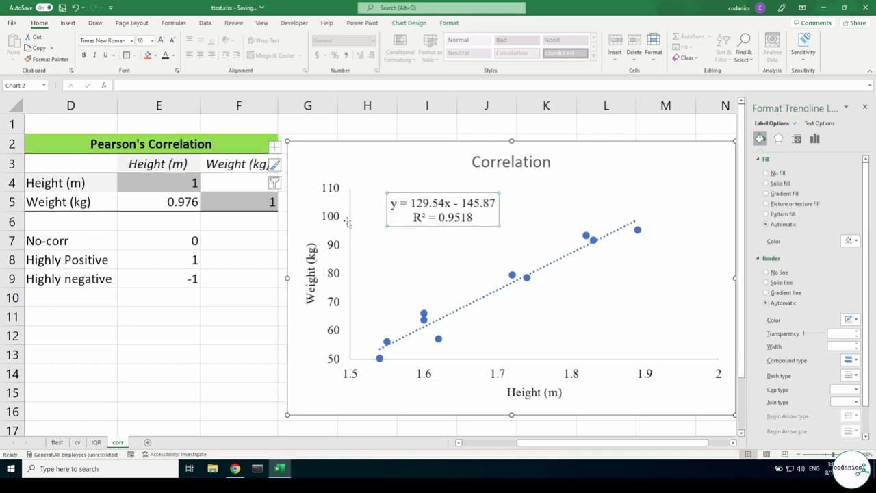
{"action": "triple_click", "coordinate": [409, 206]}
{"action": "left_click", "coordinate": [173, 55]}
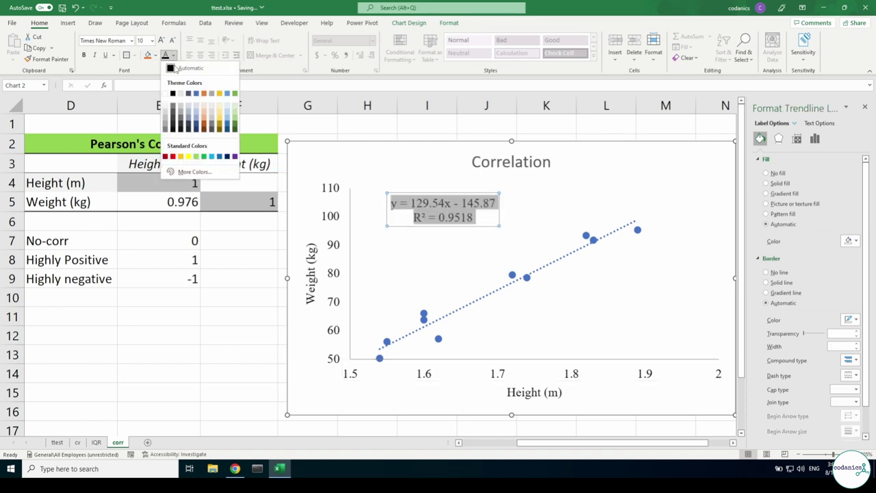
{"action": "left_click", "coordinate": [196, 157]}
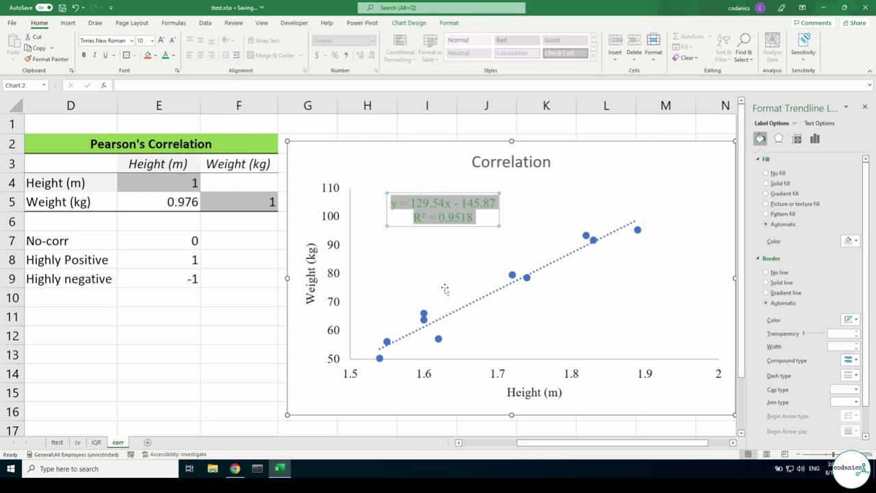
{"action": "left_click", "coordinate": [446, 287]}
Select the vertical axis and bring up its tick mark settings in Axis Options
{"action": "left_click", "coordinate": [439, 228]}
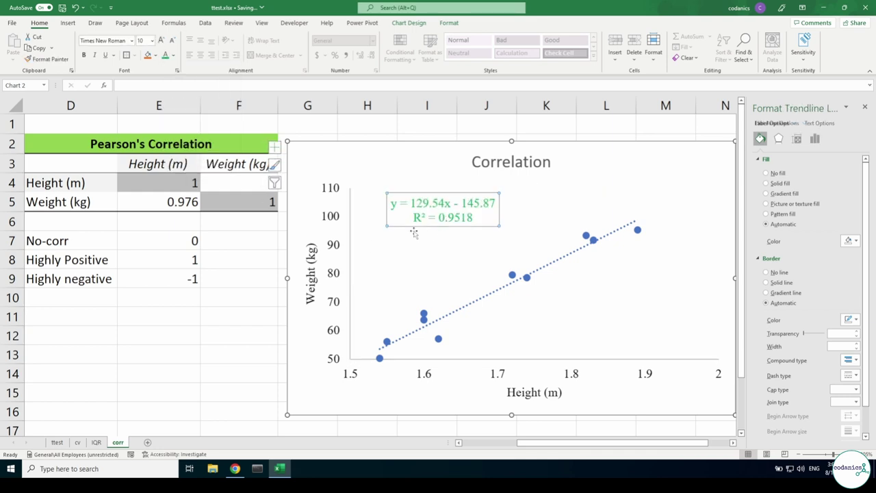
{"action": "left_click", "coordinate": [352, 252]}
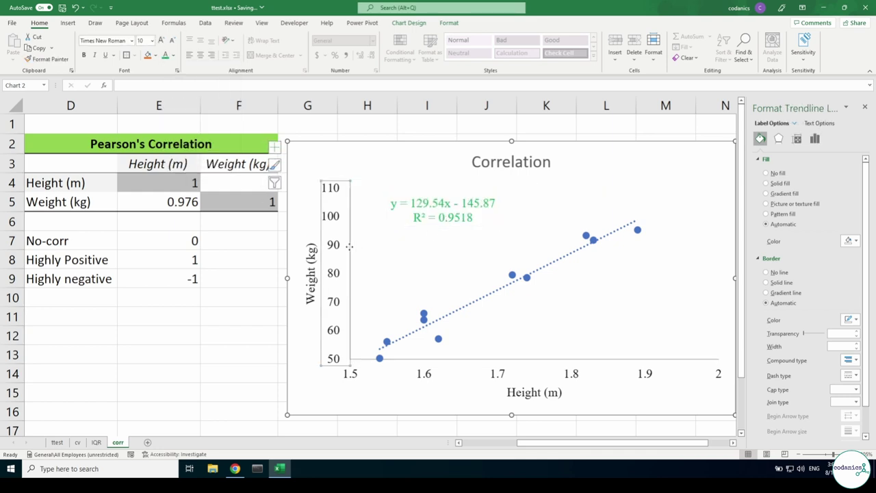
{"action": "left_click", "coordinate": [814, 138]}
{"action": "left_click", "coordinate": [777, 171]}
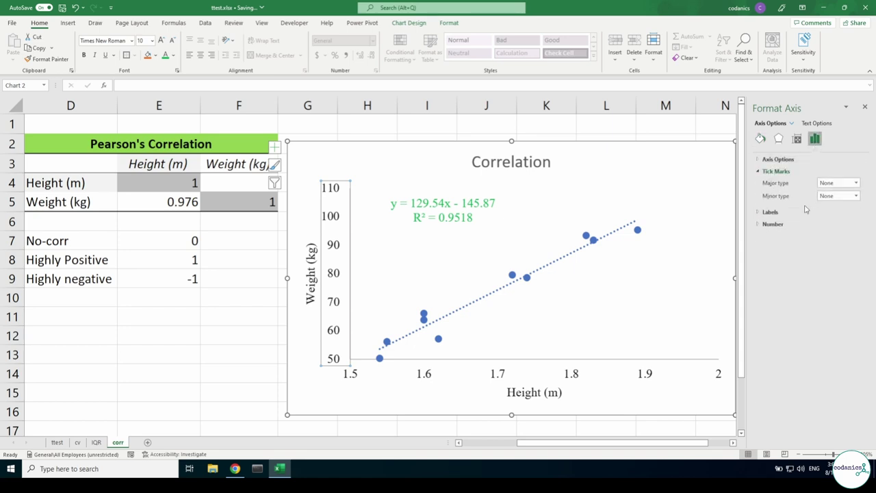
Set the major tick marks to Outside on both the vertical and horizontal axes
{"action": "left_click", "coordinate": [855, 182]}
{"action": "left_click", "coordinate": [842, 212]}
{"action": "left_click", "coordinate": [690, 362]}
{"action": "left_click", "coordinate": [855, 183]}
{"action": "left_click", "coordinate": [846, 210]}
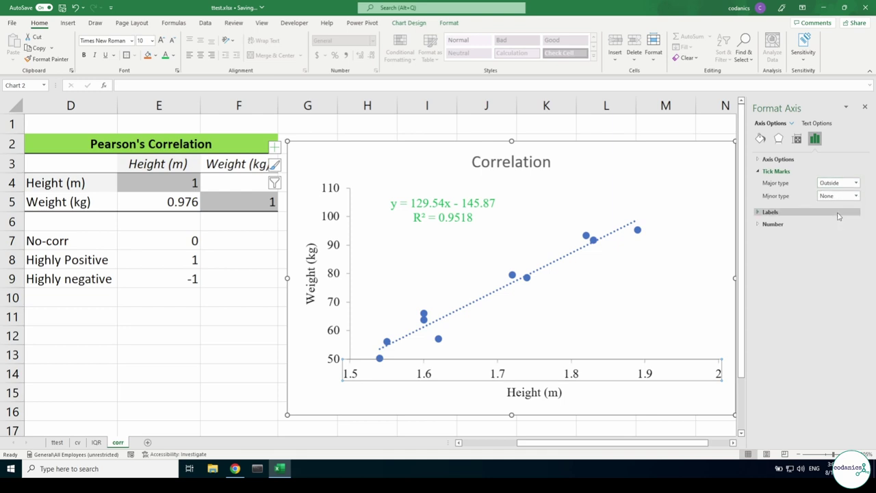
{"action": "left_click", "coordinate": [543, 269]}
{"action": "left_click", "coordinate": [761, 139]}
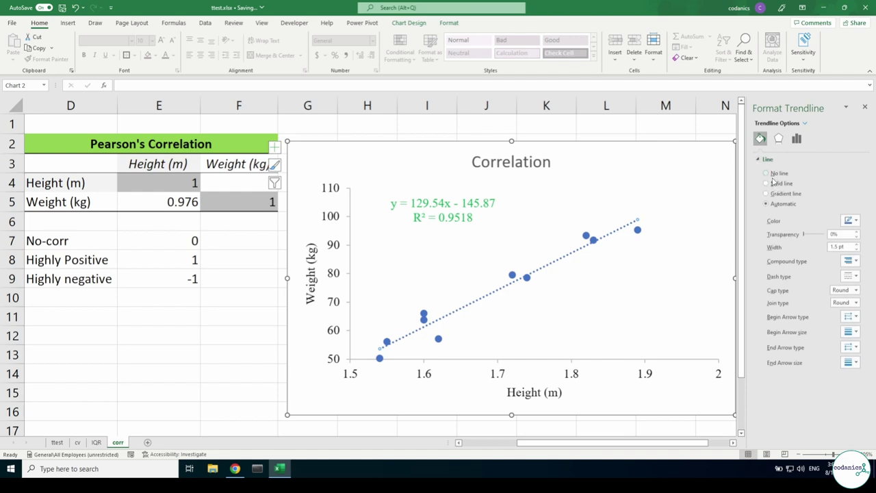
Make the trendline a solid dark line and give the scatter markers a solid fill
{"action": "left_click", "coordinate": [781, 183]}
{"action": "left_click", "coordinate": [594, 239]}
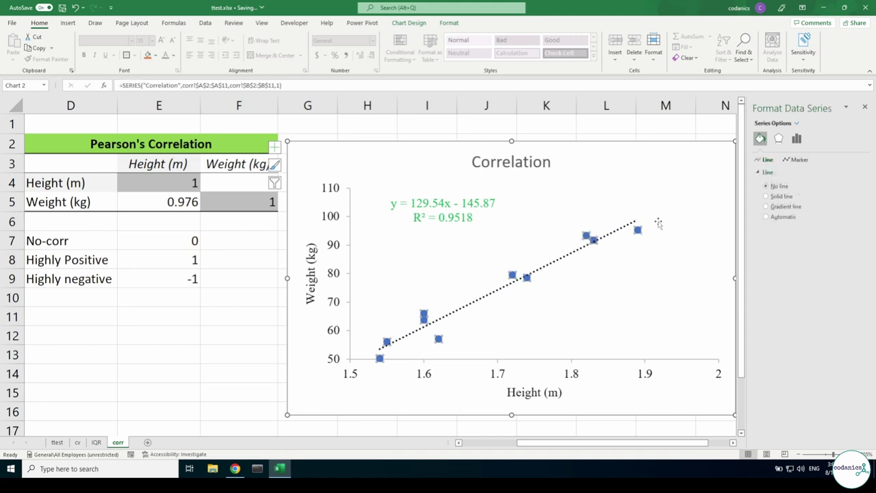
{"action": "left_click", "coordinate": [795, 160]}
{"action": "left_click", "coordinate": [778, 209]}
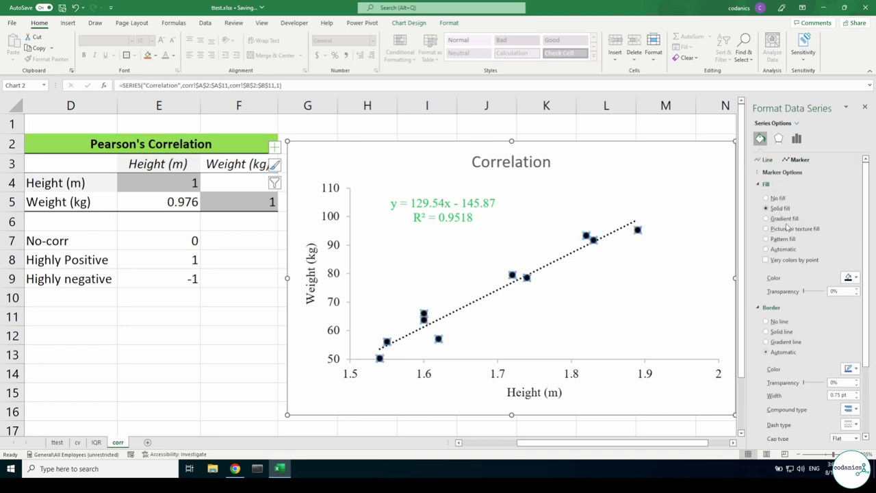
{"action": "left_click", "coordinate": [855, 278]}
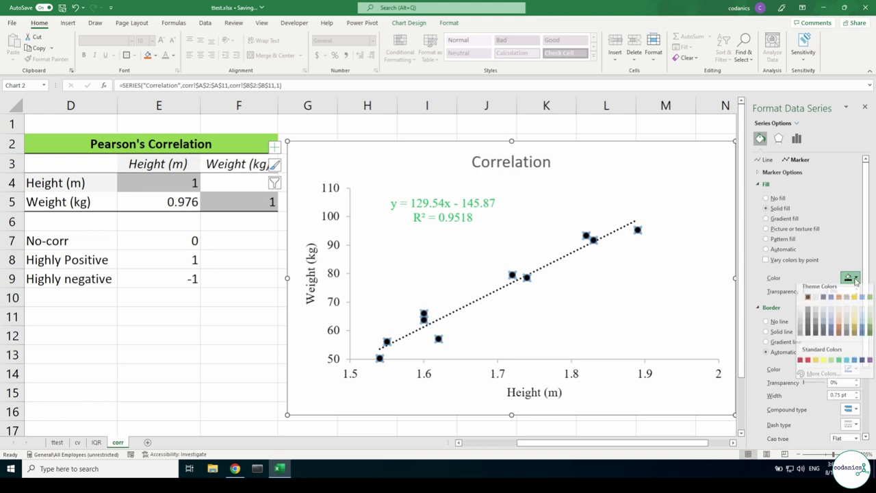
Colour the weight-height scatter markers red
{"action": "left_click", "coordinate": [652, 302]}
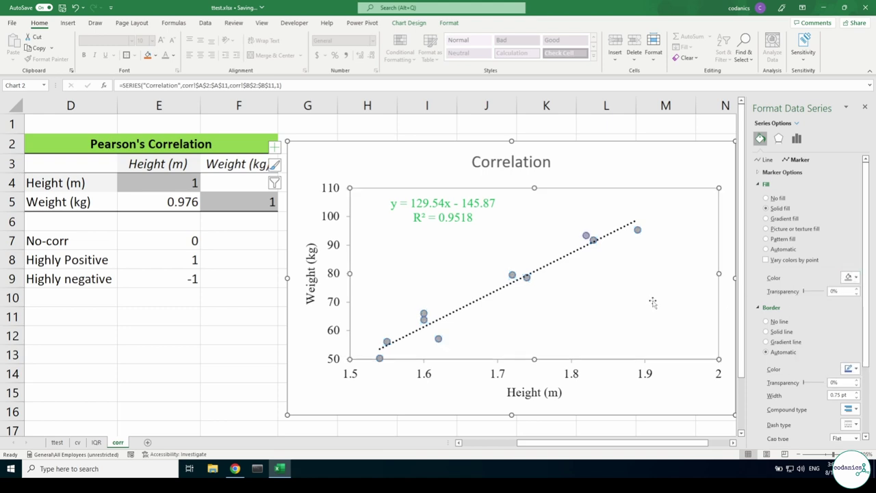
{"action": "left_click", "coordinate": [512, 275]}
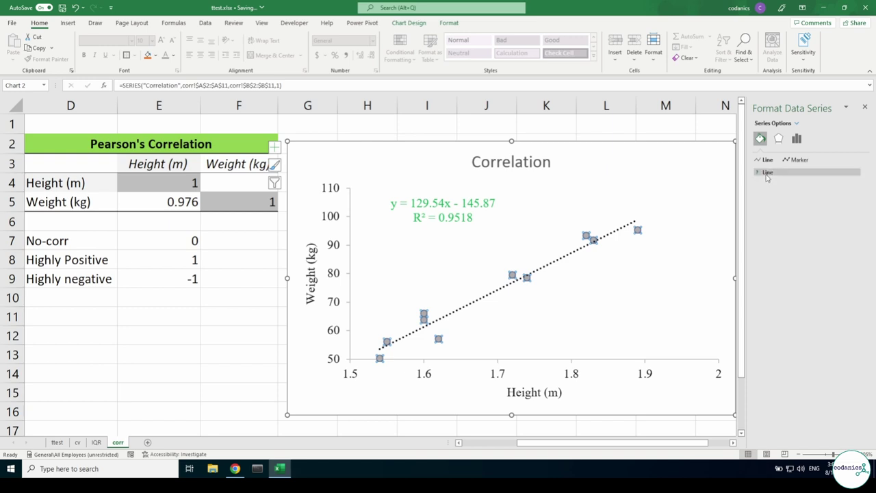
{"action": "left_click", "coordinate": [807, 164]}
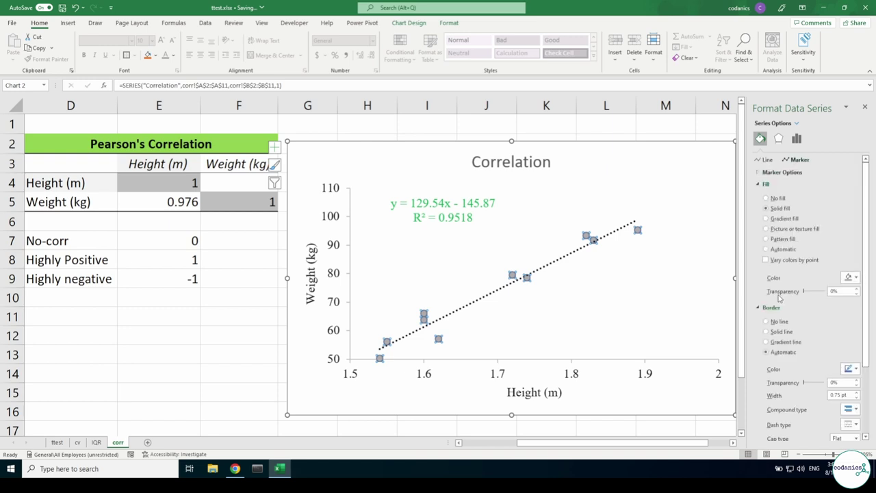
{"action": "left_click", "coordinate": [626, 287]}
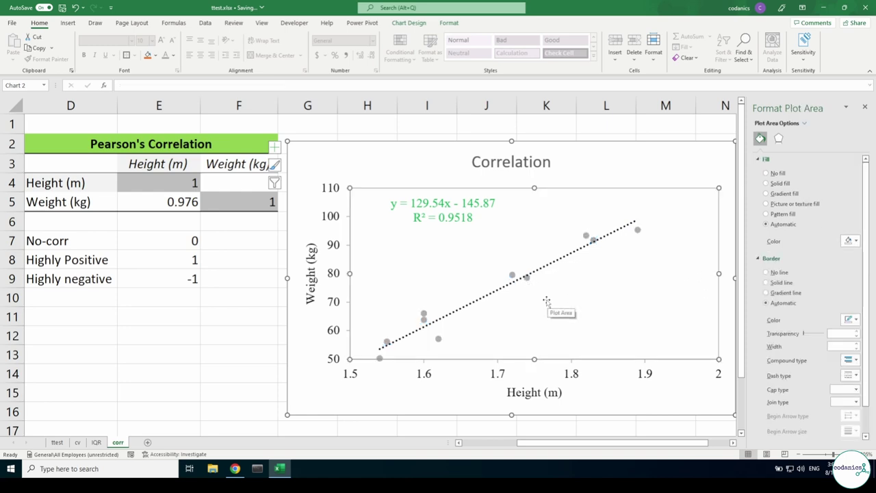
{"action": "left_click", "coordinate": [438, 339]}
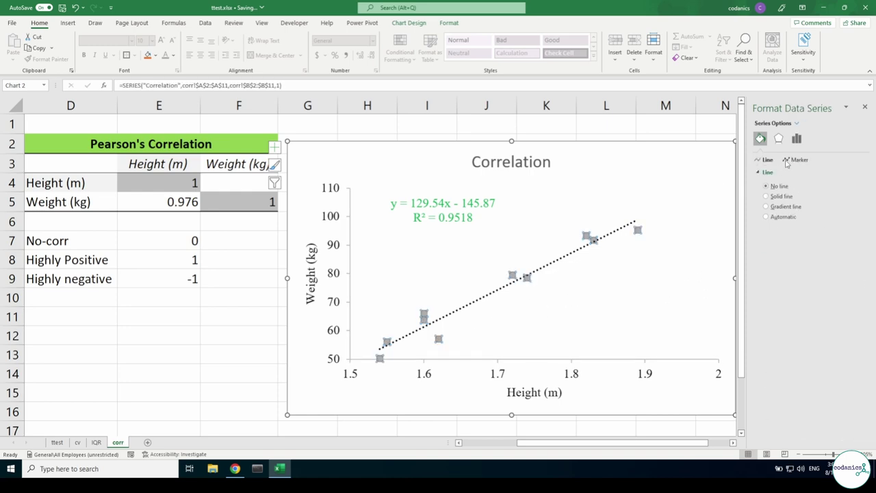
{"action": "left_click", "coordinate": [788, 162]}
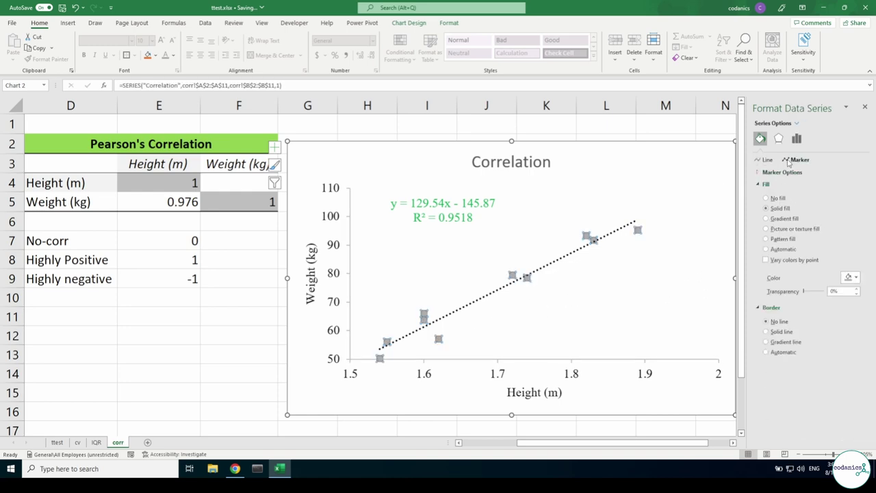
{"action": "left_click", "coordinate": [850, 277]}
{"action": "left_click", "coordinate": [808, 364]}
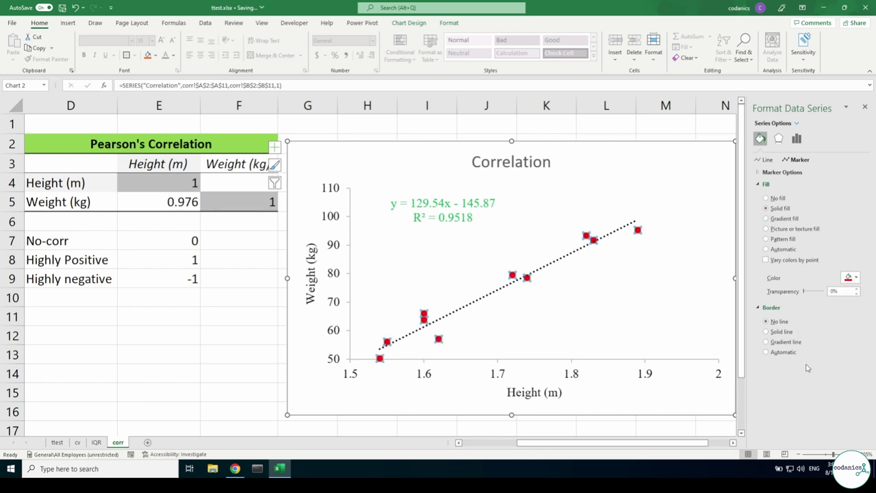
{"action": "left_click", "coordinate": [613, 292]}
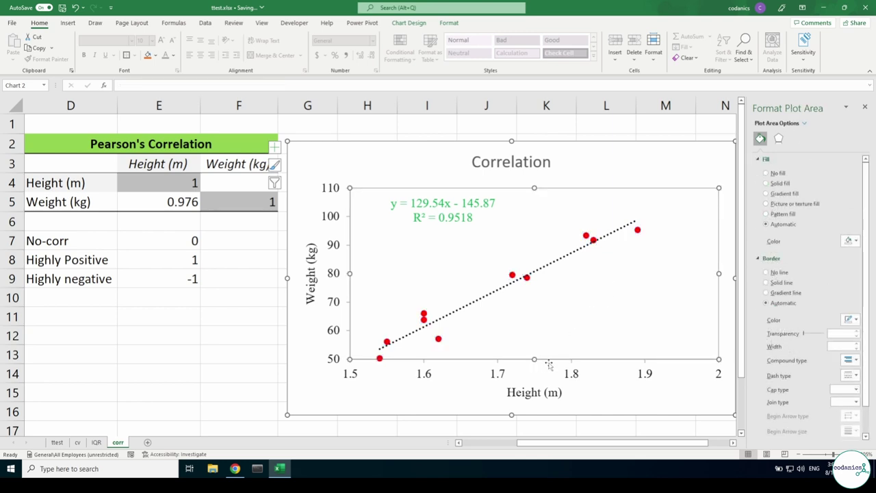
Give the horizontal axis a solid line colour
{"action": "left_click", "coordinate": [570, 369]}
{"action": "left_click", "coordinate": [576, 373]}
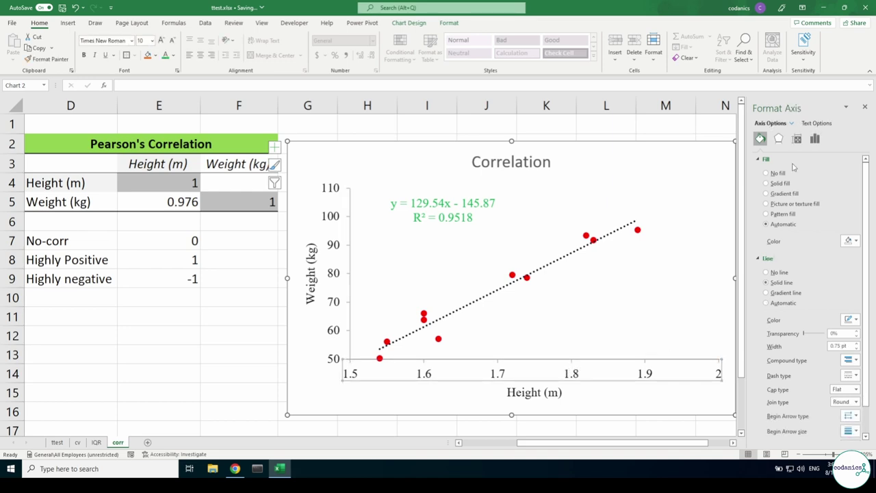
{"action": "scroll", "coordinate": [781, 278], "scroll_direction": "down", "scroll_amount": 1}
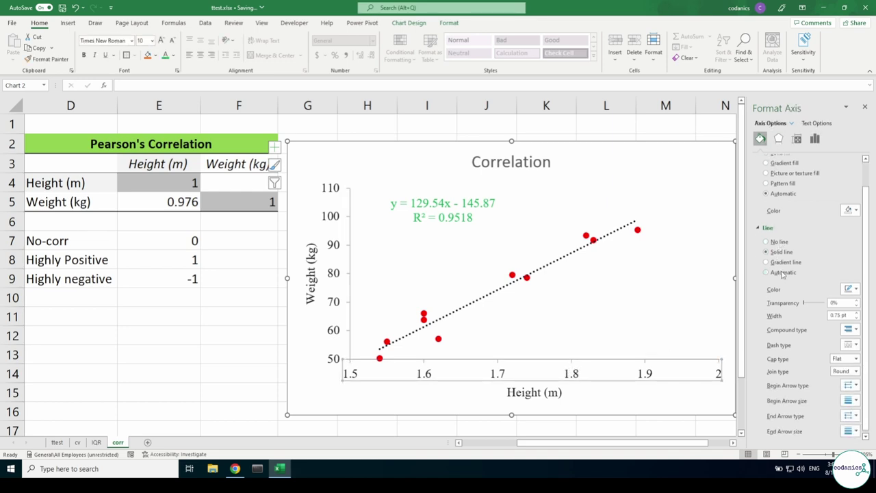
{"action": "left_click", "coordinate": [850, 289]}
{"action": "left_click", "coordinate": [808, 319]}
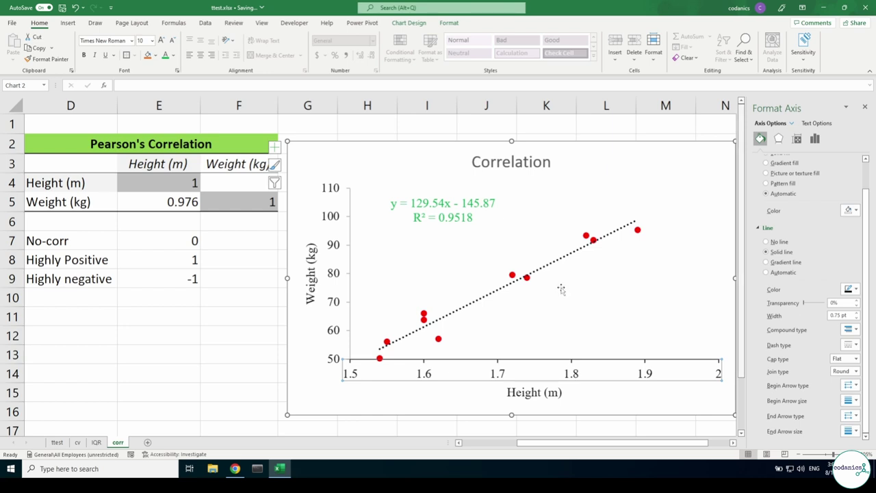
{"action": "left_click", "coordinate": [335, 248]}
Make the vertical value axis line black
{"action": "left_click", "coordinate": [335, 248]}
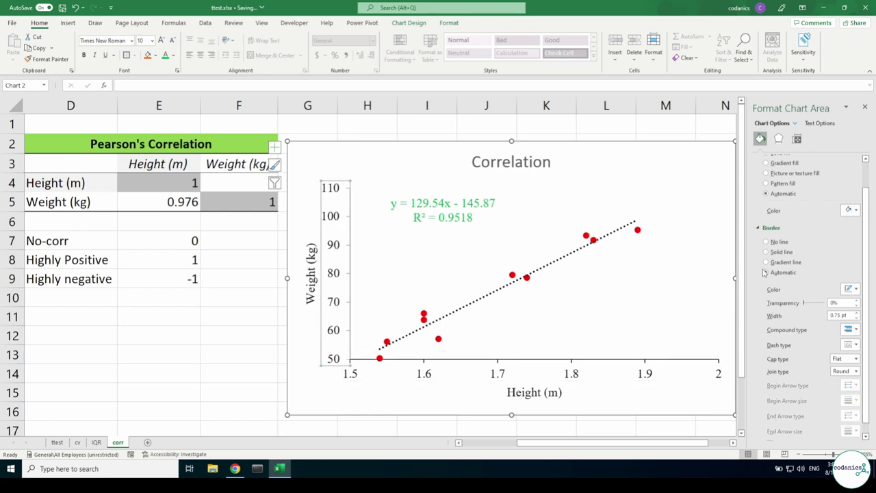
{"action": "left_click", "coordinate": [856, 289]}
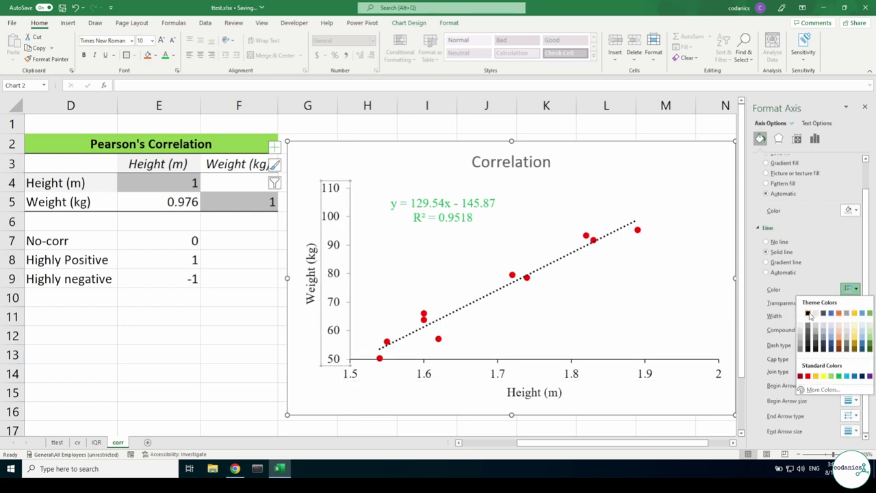
{"action": "left_click", "coordinate": [809, 316]}
{"action": "left_click", "coordinate": [687, 198]}
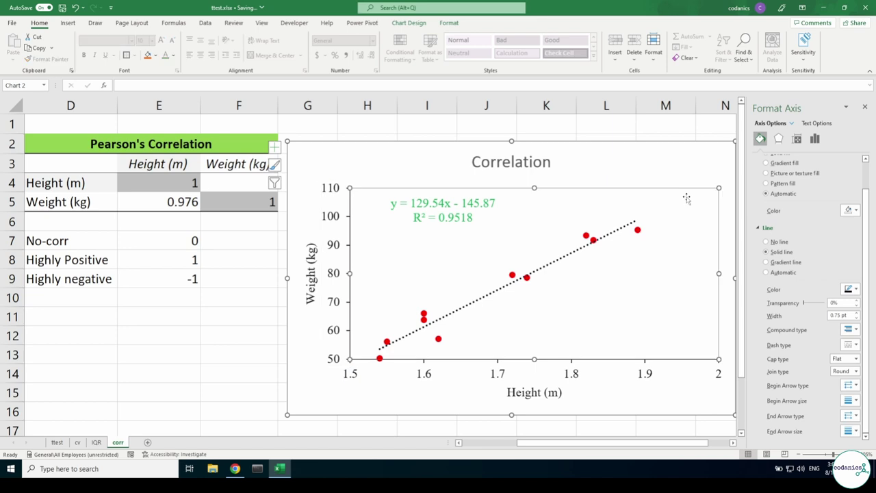
{"action": "left_click", "coordinate": [654, 171]}
{"action": "left_click", "coordinate": [542, 150]}
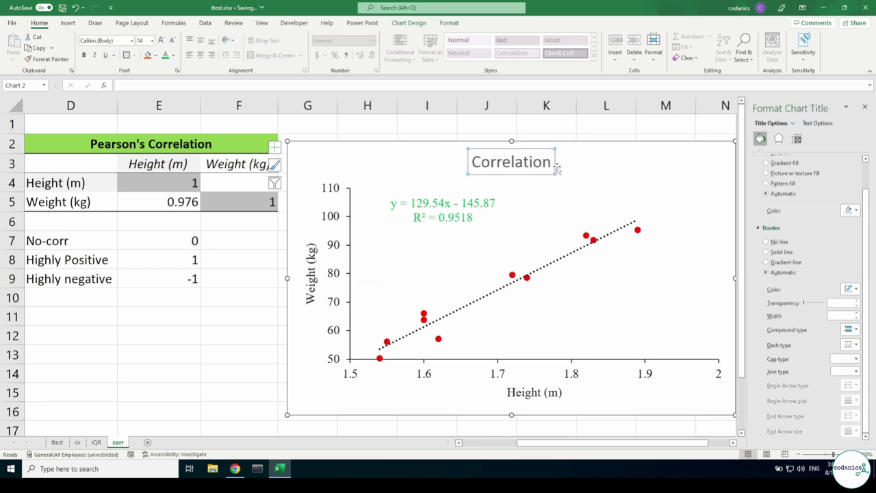
Delete the Correlation chart title and lower the plot area's top edge slightly
{"action": "key", "text": "Delete"}
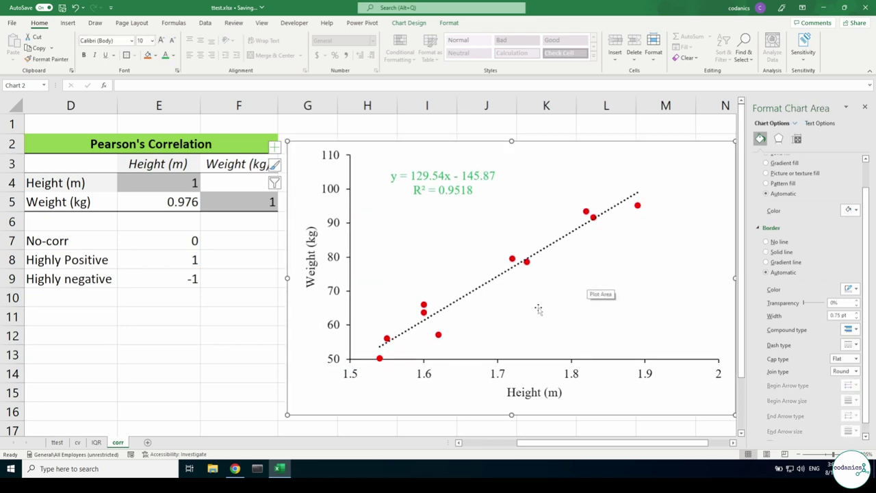
{"action": "left_click_drag", "start_coordinate": [534, 443], "coordinate": [555, 443]}
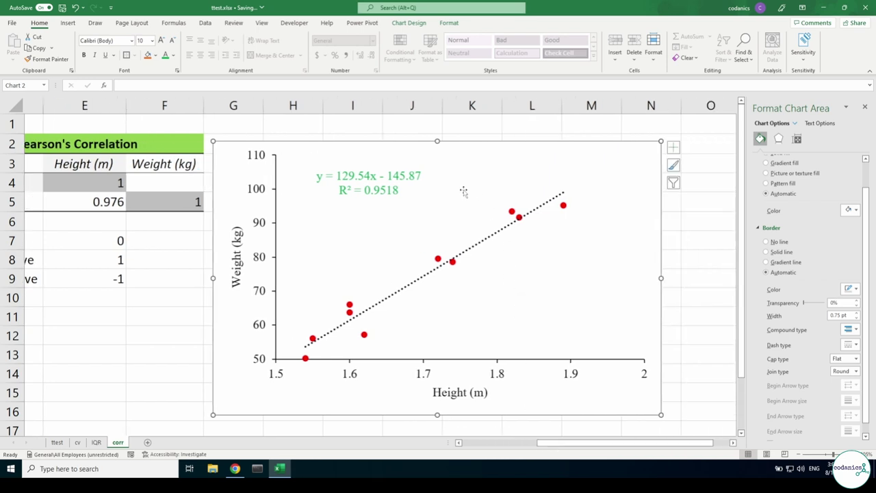
{"action": "left_click", "coordinate": [464, 192]}
{"action": "left_click_drag", "start_coordinate": [460, 155], "coordinate": [460, 167]}
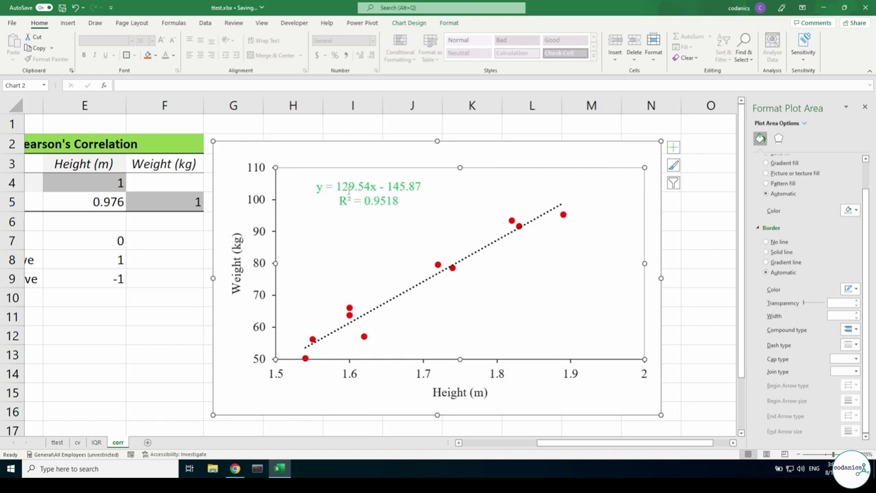
Select the slope value 129.54 in the trendline equation label
{"action": "left_click", "coordinate": [346, 187]}
{"action": "left_click", "coordinate": [337, 187]}
{"action": "left_click_drag", "start_coordinate": [337, 187], "coordinate": [374, 186]}
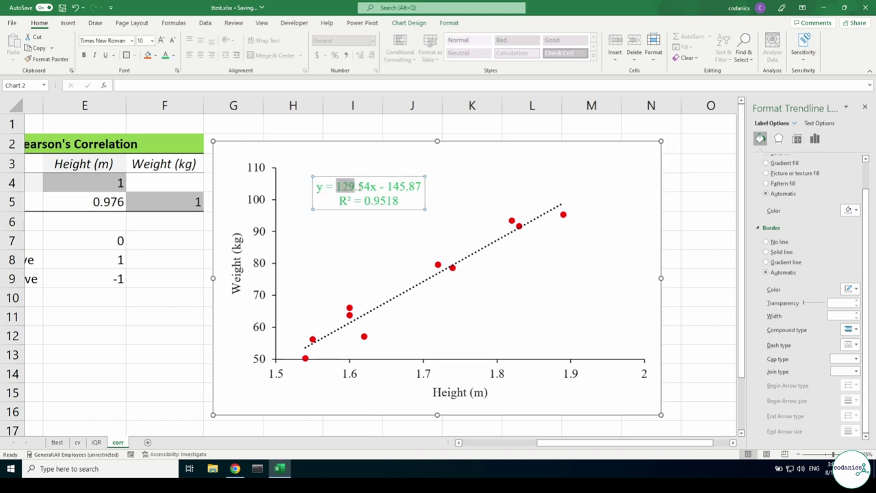
{"action": "left_click", "coordinate": [484, 191]}
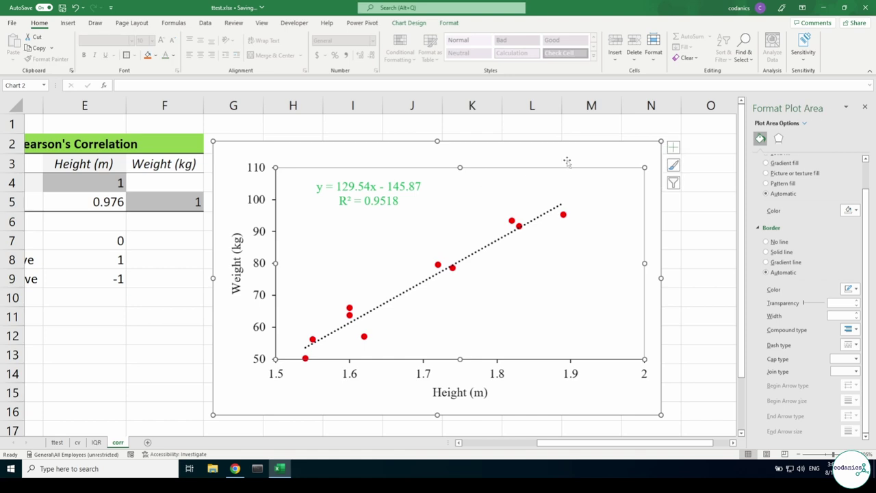
{"action": "left_click", "coordinate": [643, 157]}
{"action": "left_click", "coordinate": [673, 147]}
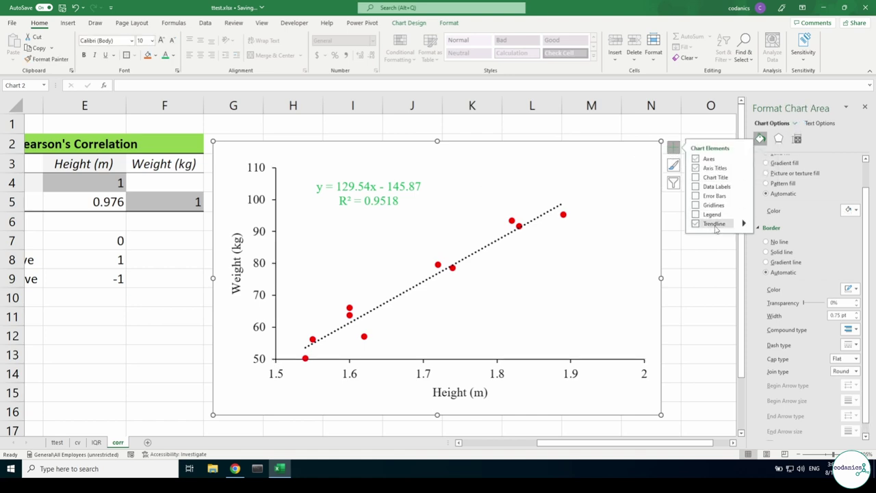
Preview exponential, polynomial, power and moving-average trendlines, then keep the trendline Linear
{"action": "left_click", "coordinate": [743, 223]}
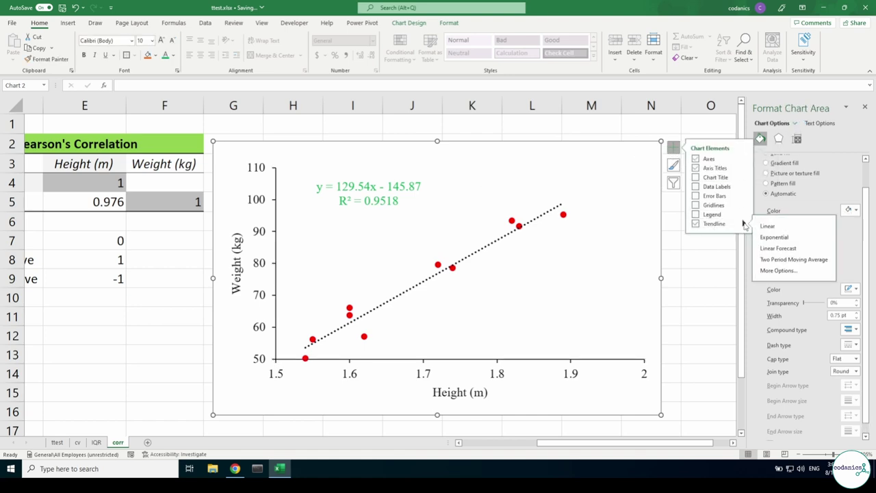
{"action": "left_click", "coordinate": [779, 271]}
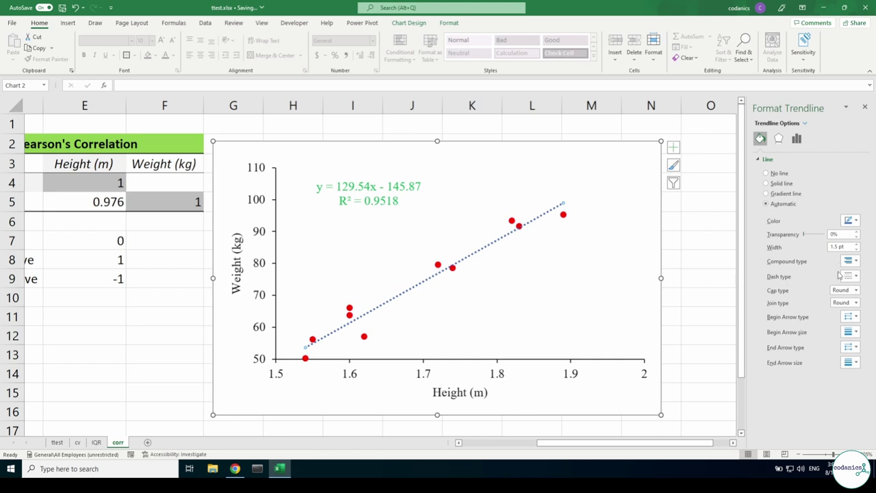
{"action": "left_click", "coordinate": [796, 138]}
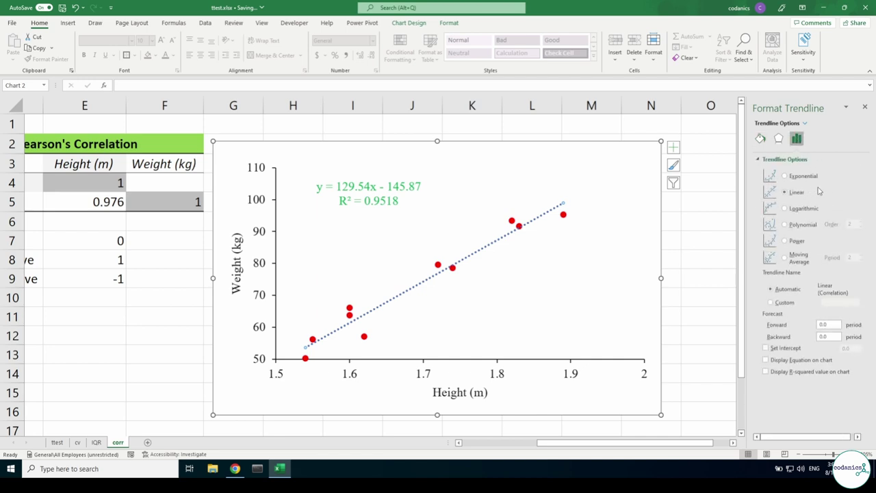
{"action": "left_click", "coordinate": [785, 176]}
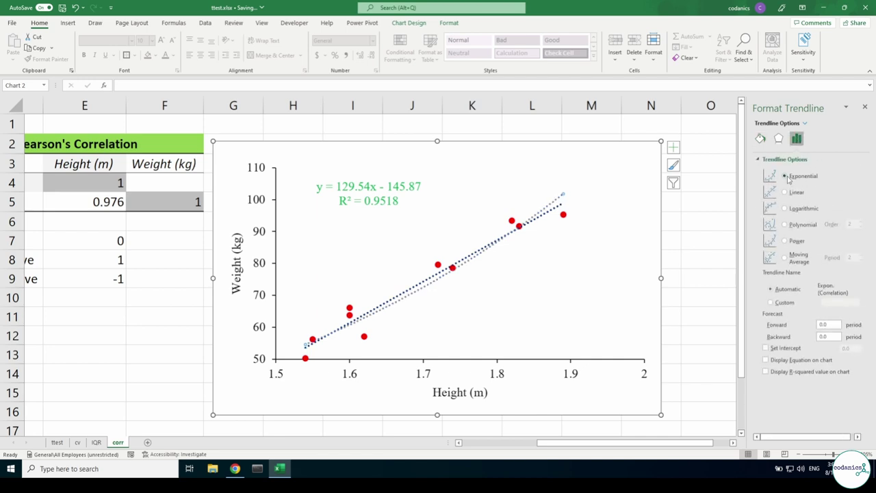
{"action": "left_click", "coordinate": [786, 193]}
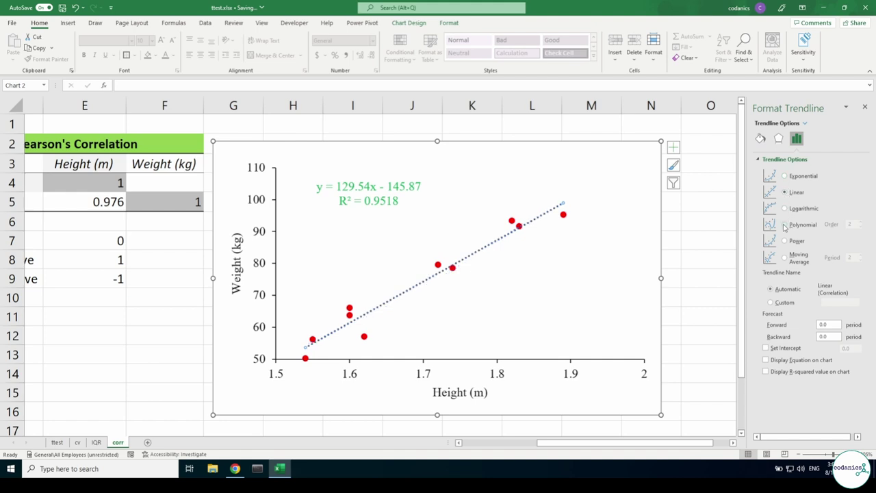
{"action": "left_click", "coordinate": [786, 225]}
{"action": "left_click", "coordinate": [785, 241]}
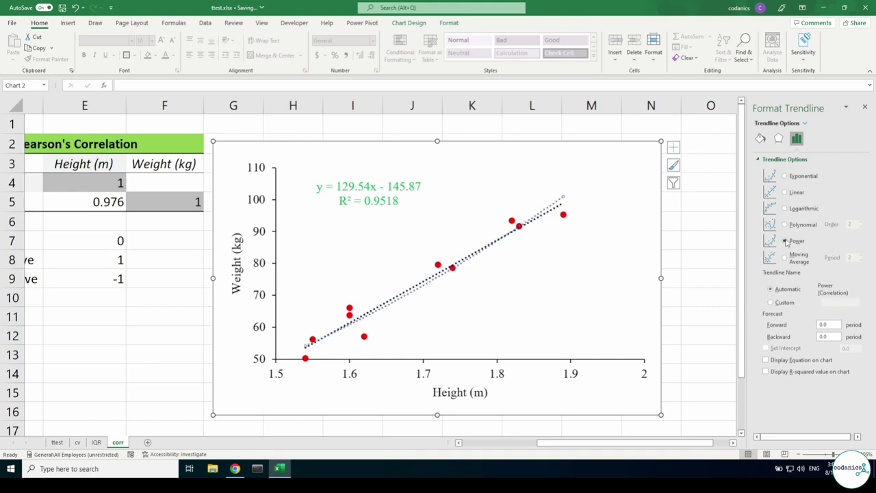
{"action": "left_click", "coordinate": [785, 258]}
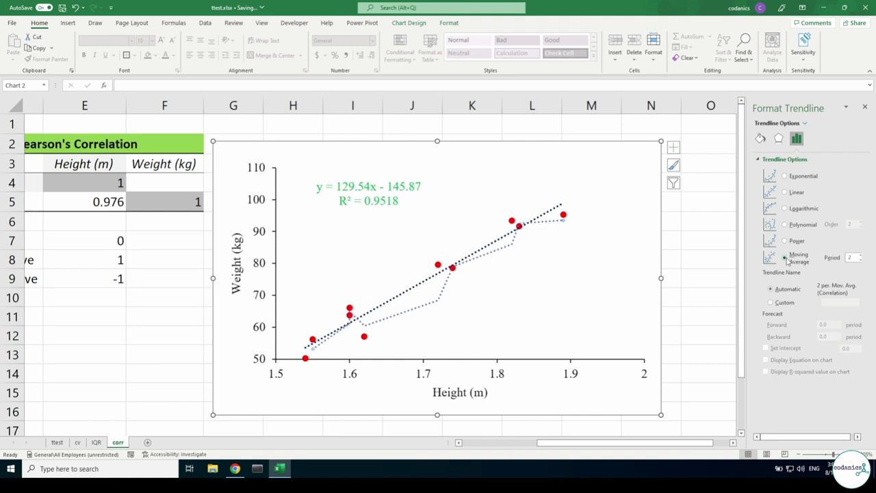
{"action": "left_click", "coordinate": [786, 176]}
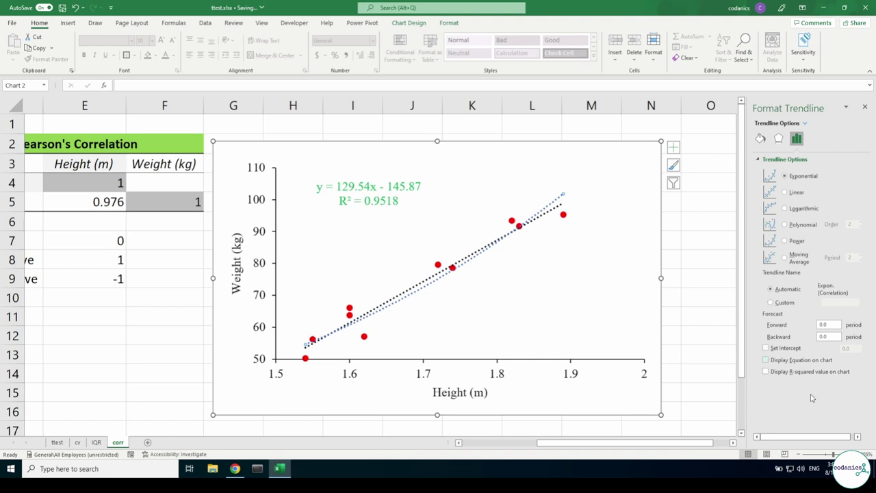
{"action": "left_click", "coordinate": [794, 193]}
Bold the Weight (kg) and Height (m) axis titles
{"action": "left_click", "coordinate": [555, 281]}
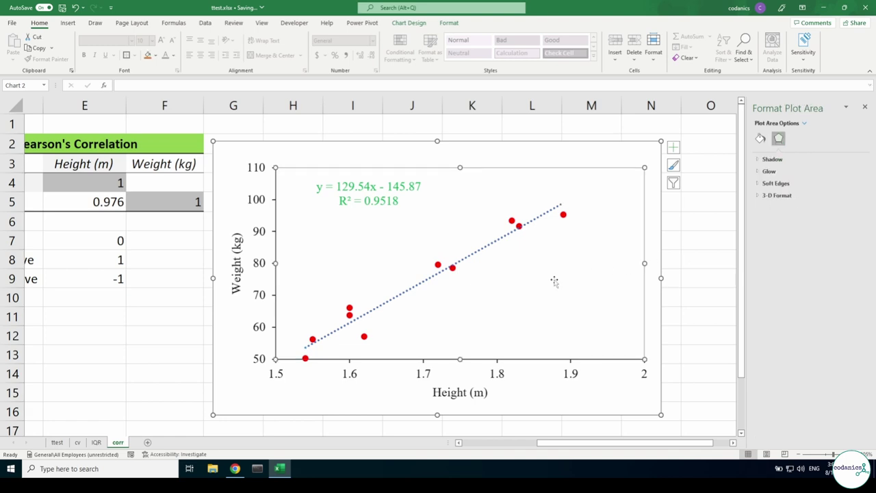
{"action": "left_click", "coordinate": [677, 261]}
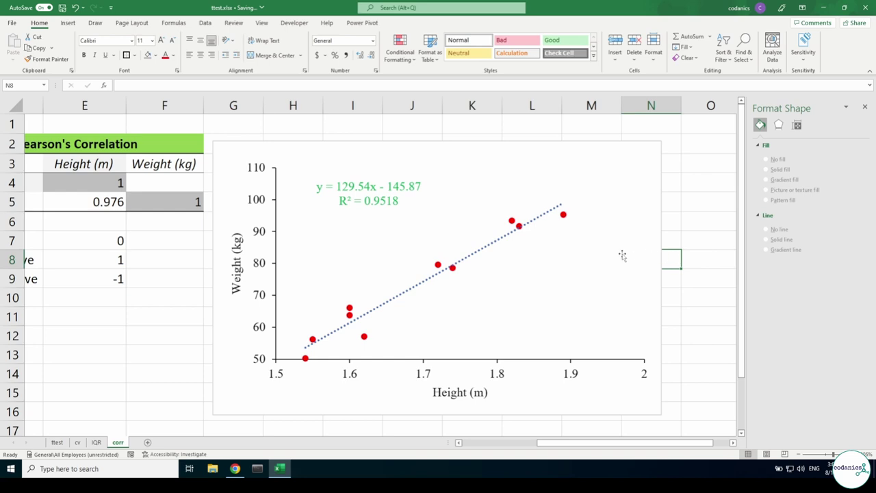
{"action": "left_click", "coordinate": [242, 259]}
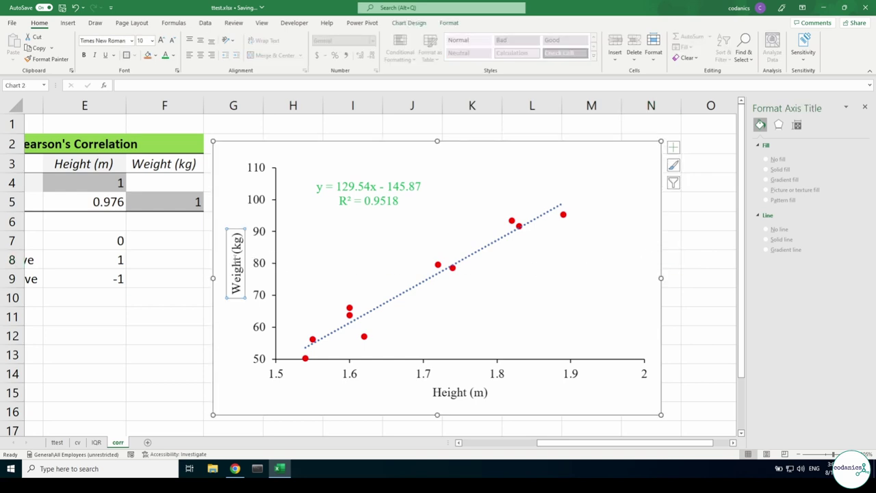
{"action": "left_click", "coordinate": [84, 55]}
{"action": "left_click", "coordinate": [451, 391]}
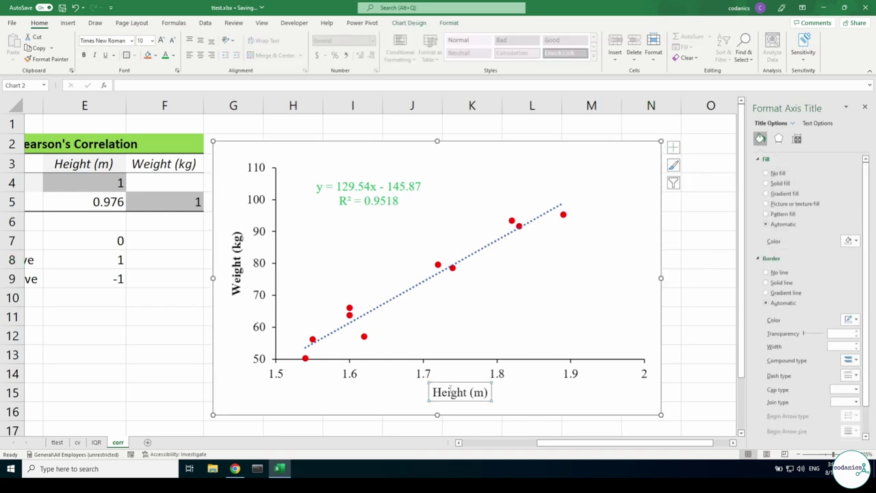
{"action": "left_click", "coordinate": [83, 54]}
{"action": "left_click", "coordinate": [578, 295]}
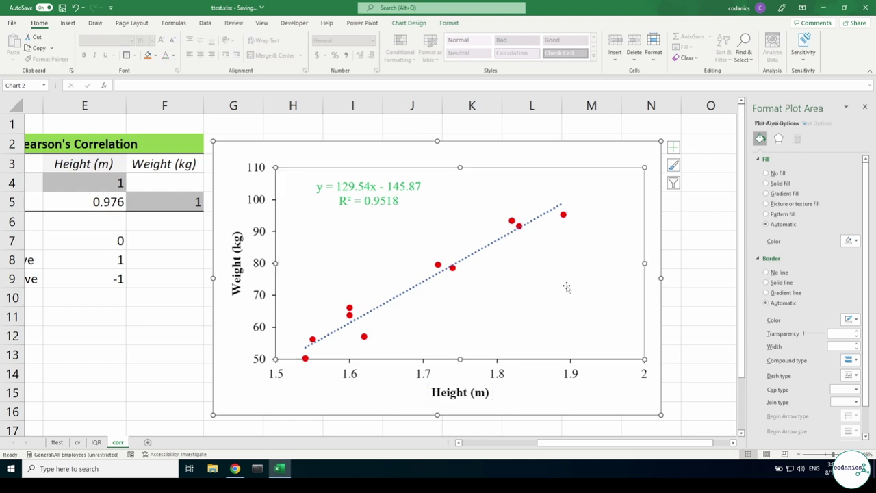
{"action": "left_click", "coordinate": [361, 206]}
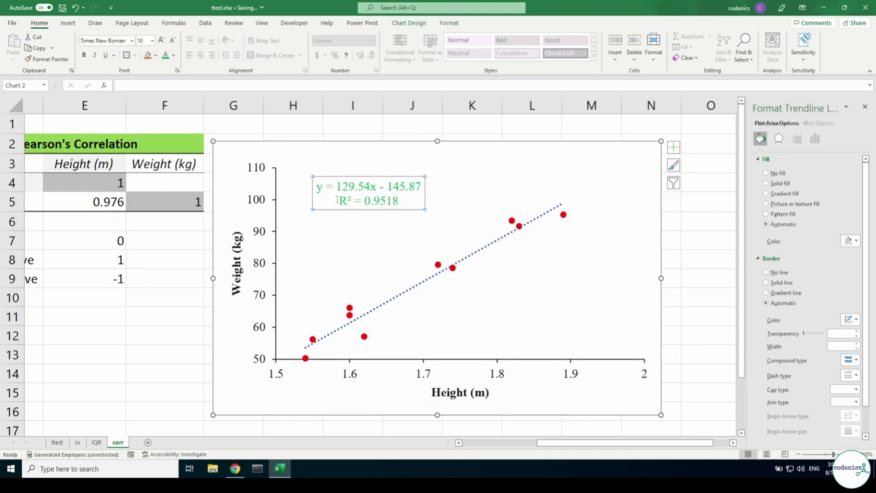
{"action": "left_click", "coordinate": [400, 238]}
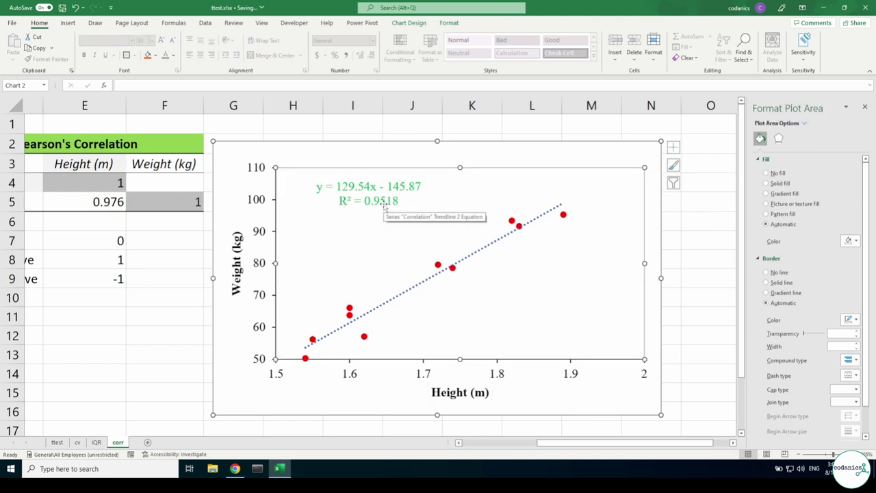